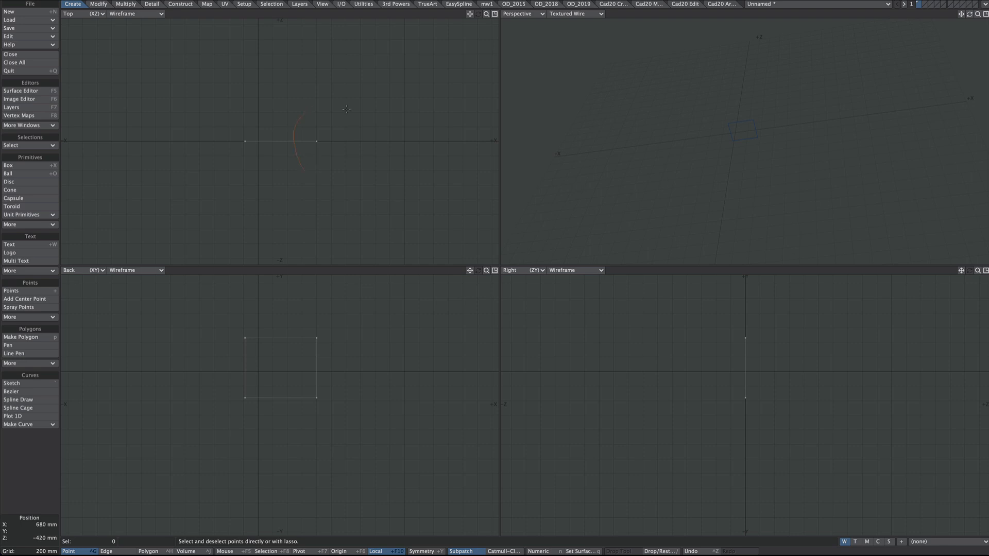
Step: Delete the two points on the rectangle's +X side and center the remaining vertical line at the origin
right_click_drag(346, 109, 298, 165)
key("Delete")
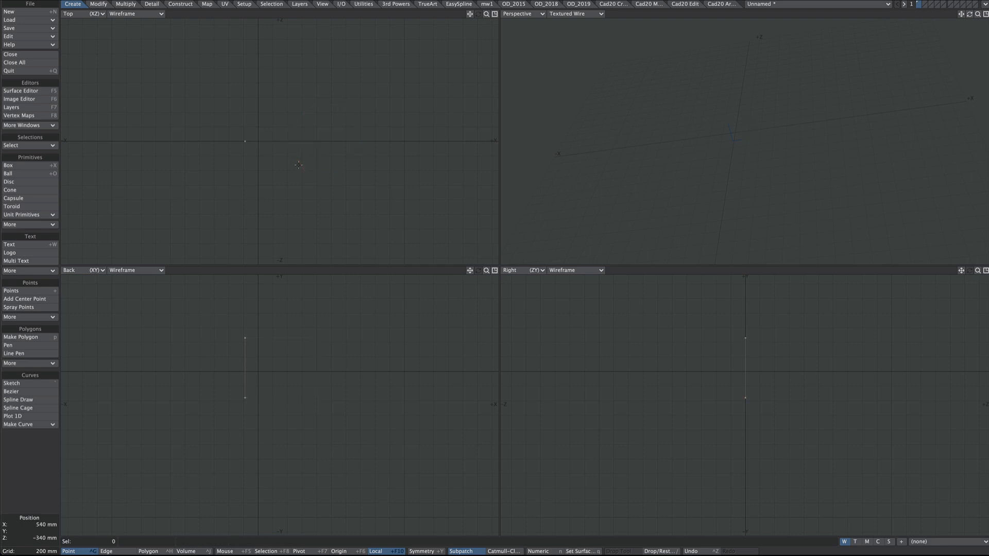
key("F2")
Step: Adjust the height of the vertical line with the Stretch tool
key("h")
left_click_drag(286, 344, 286, 366, "ctrl")
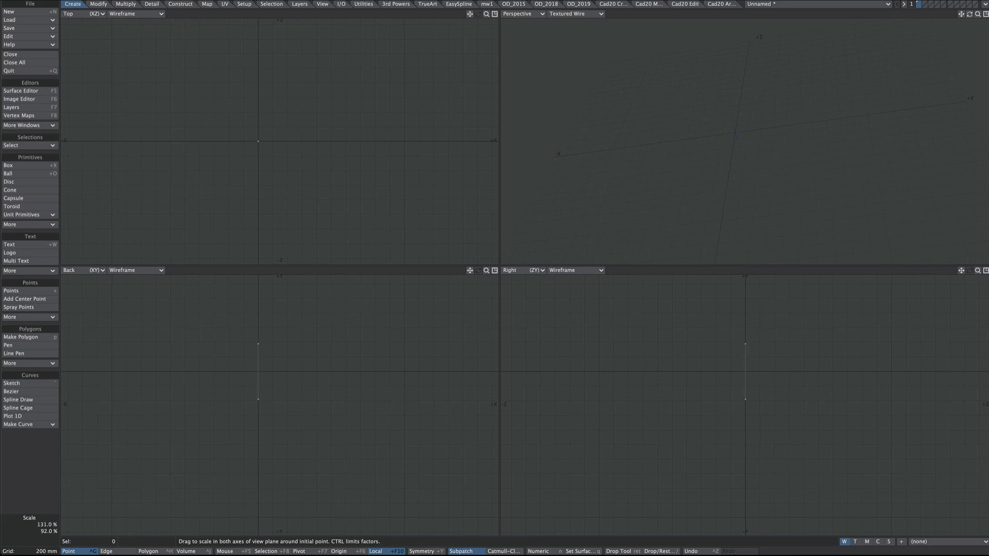
left_click_drag(270, 383, 271, 370)
left_click_drag(766, 149, 787, 133, "alt")
scroll(249, 362, "up", 2)
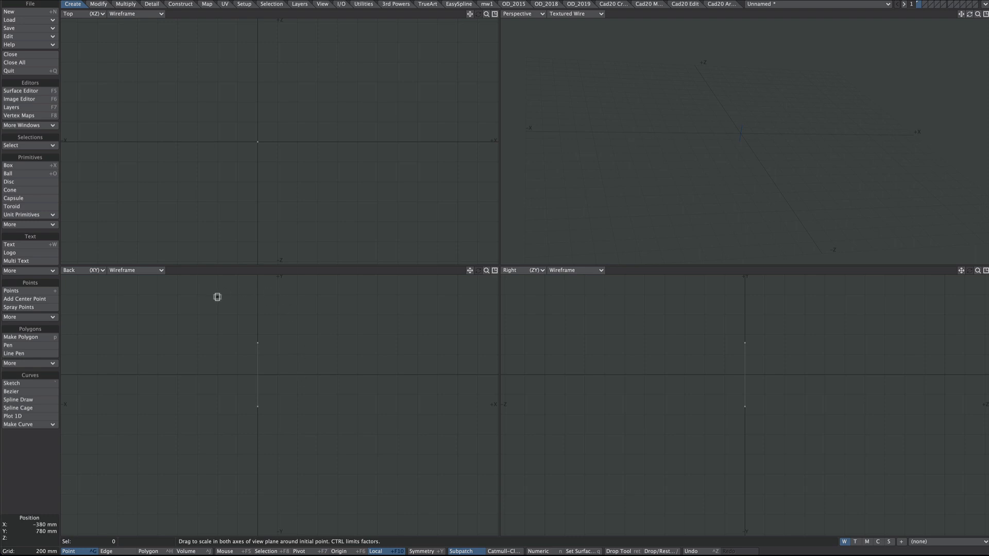
Step: Copy the line to the external clipboard with OD_LWCopyToExternal and switch to Layout
right_click(197, 299, "ctrl+shift")
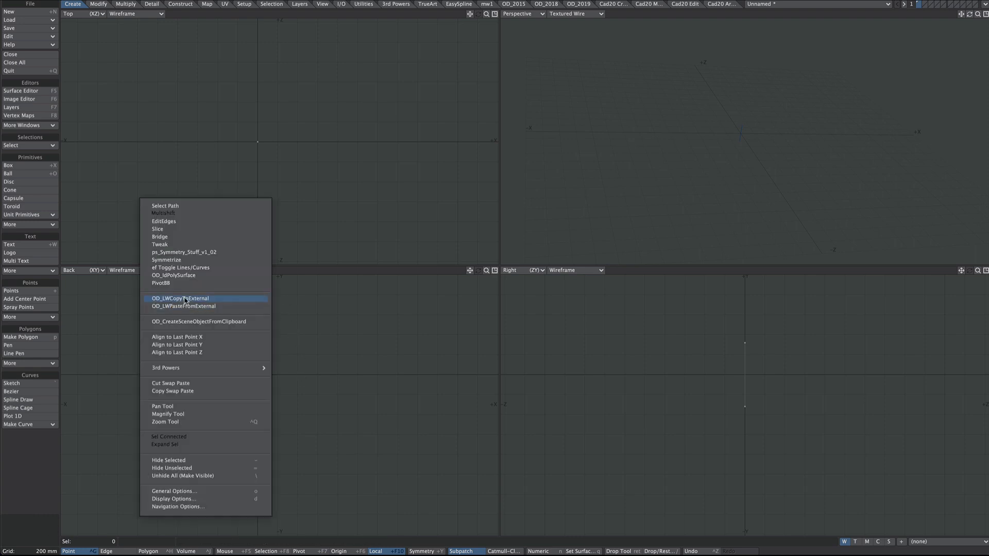
left_click(224, 302)
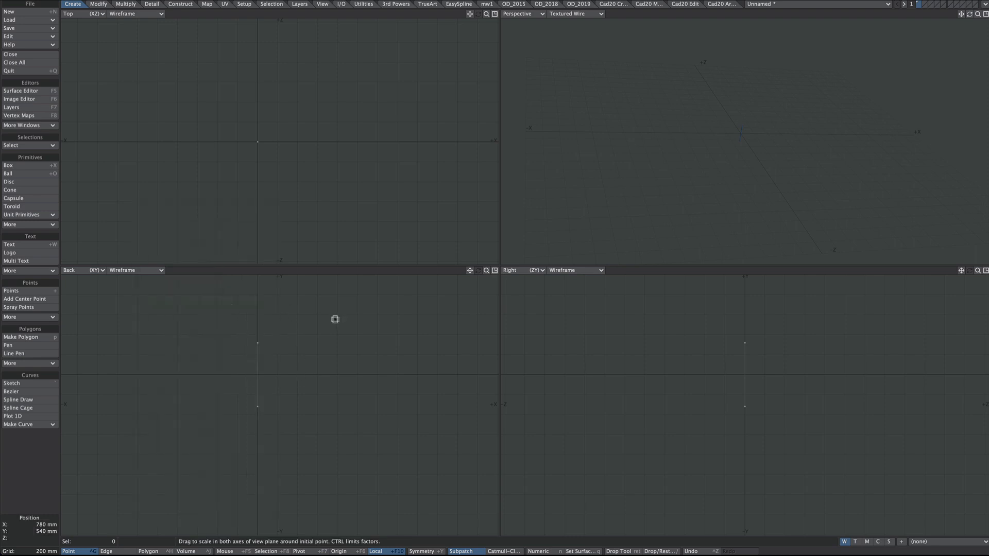
key("F12")
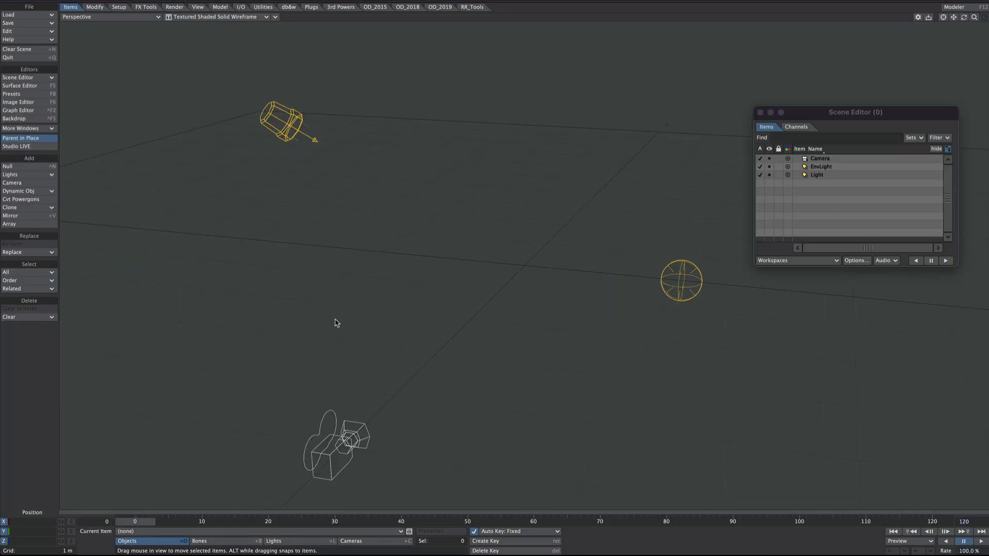
Step: Paste the copied line into the scene with OD_LayoutPasteFromExternal and create a clone instance of it
right_click(347, 244, "ctrl+shift")
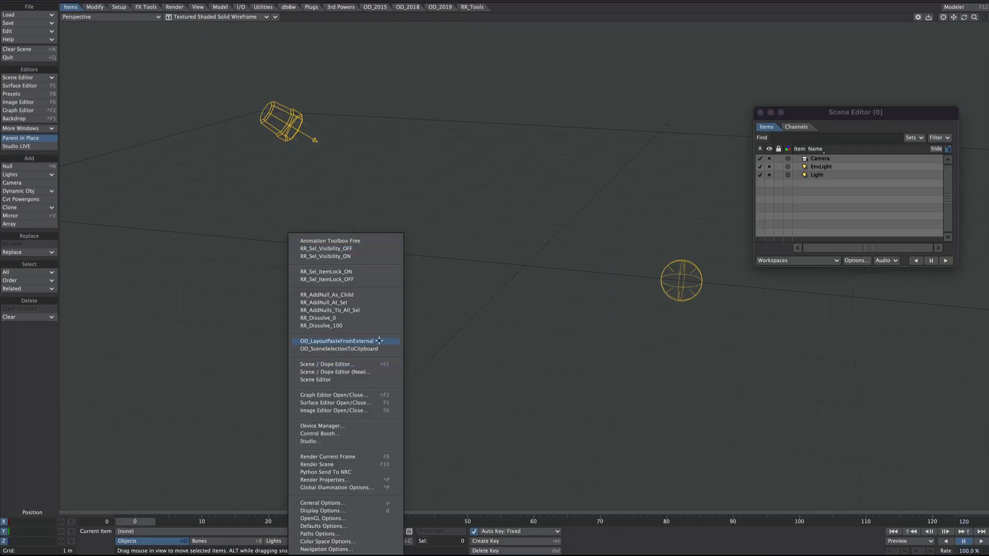
left_click(376, 341)
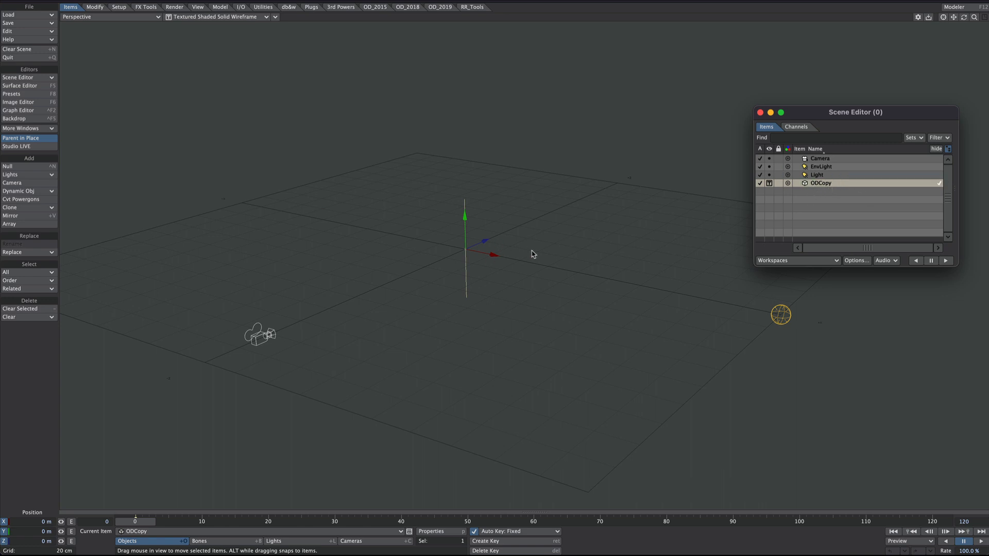
left_click_drag(532, 253, 455, 182, "alt")
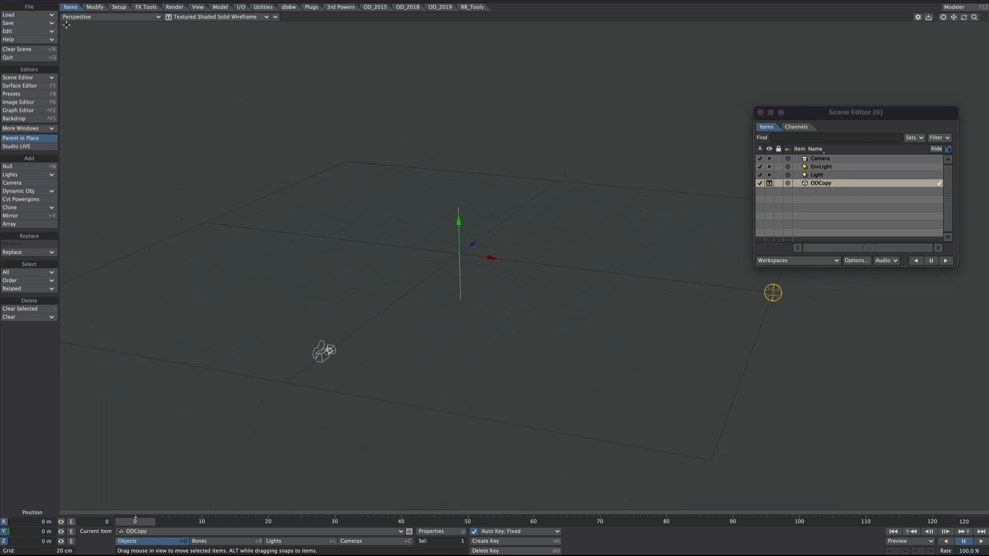
left_click(32, 208)
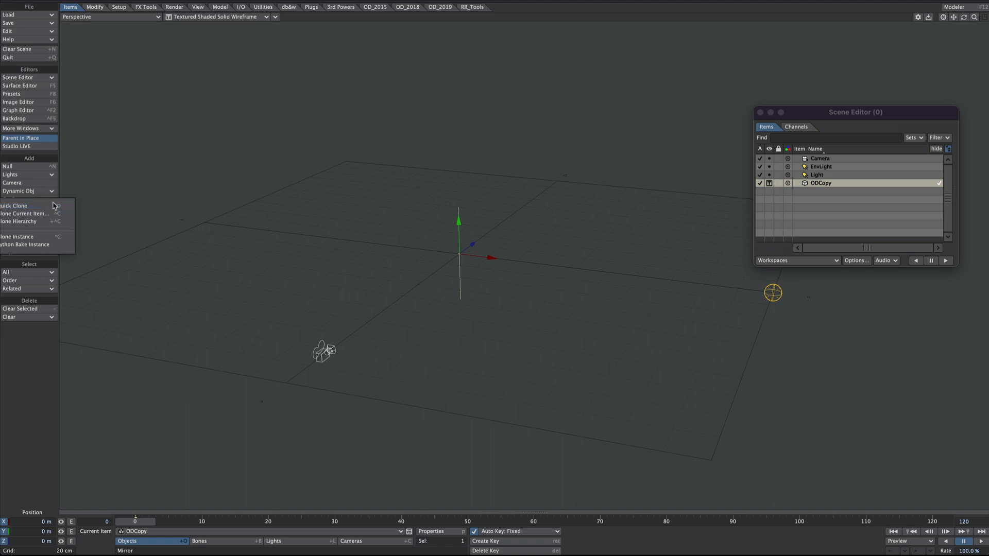
left_click(56, 238)
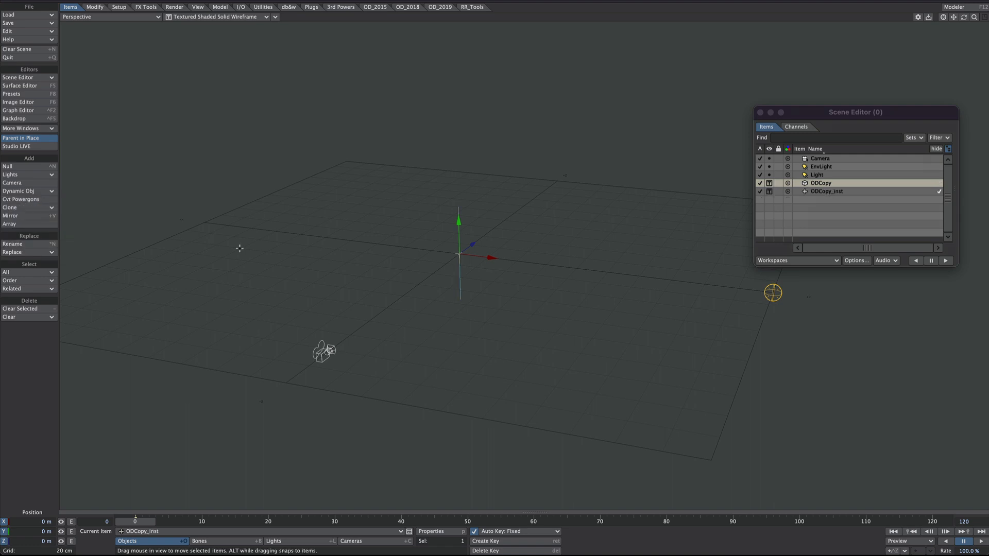
mouse_move(477, 257)
left_mouse_down("ctrl+alt")
mouse_move(556, 259)
mouse_move(512, 259)
mouse_move(513, 232)
mouse_move(571, 234)
mouse_move(491, 250)
mouse_move(482, 265)
left_mouse_up("ctrl+alt")
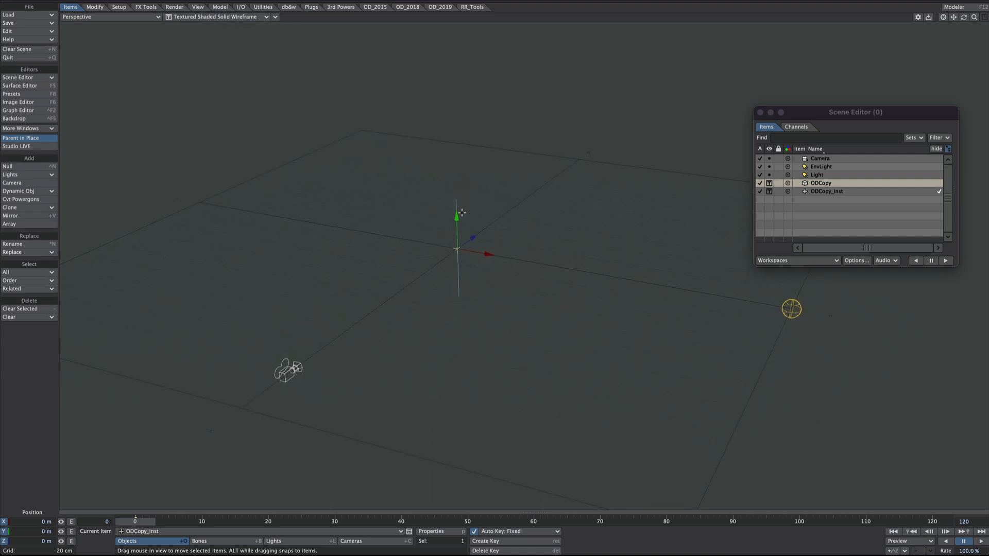
left_click_drag(480, 224, 576, 194, "ctrl+alt")
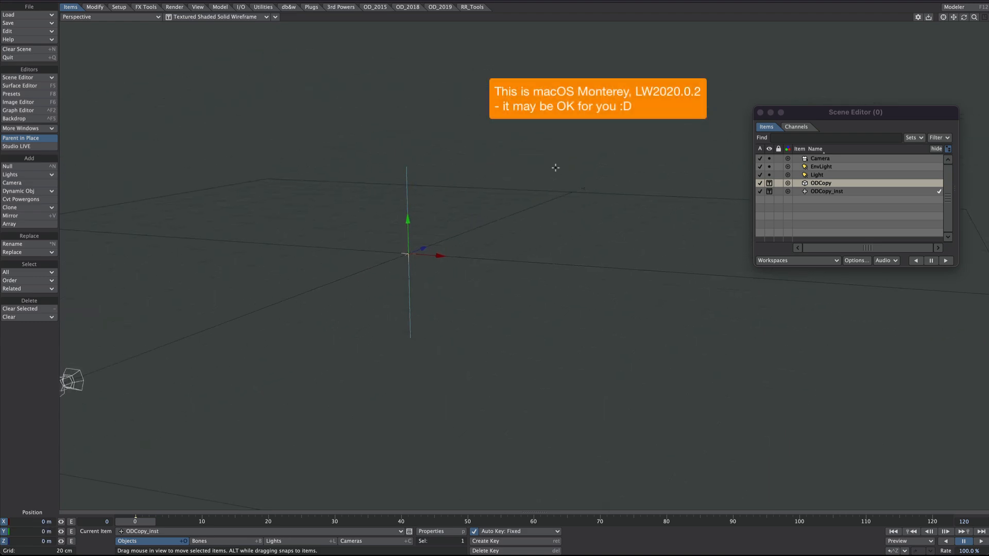
Step: Try to switch the perspective viewport to VPR rendering
left_click(197, 18)
left_click(195, 33)
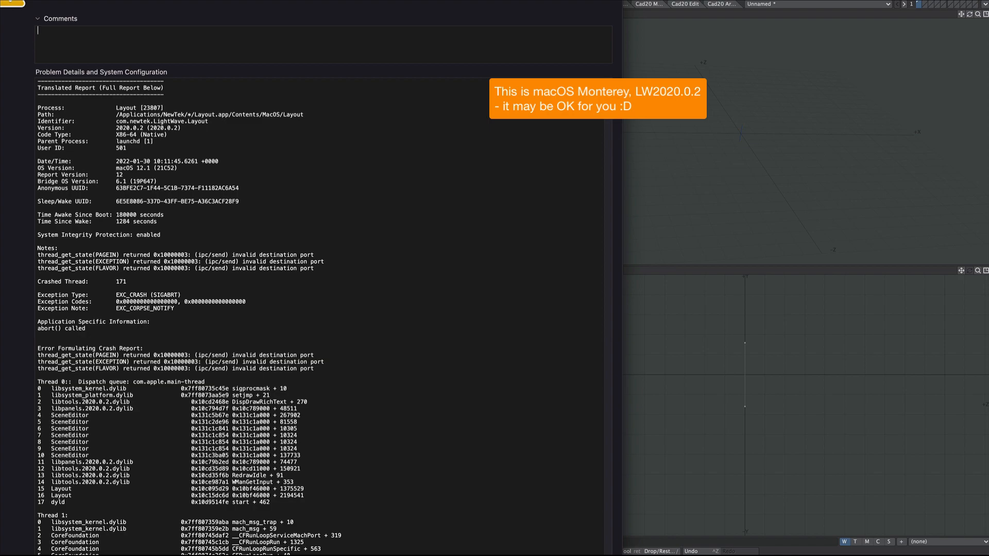
mouse_move(609, 96)
left_mouse_down()
mouse_move(586, 355)
mouse_move(593, 93)
left_mouse_up()
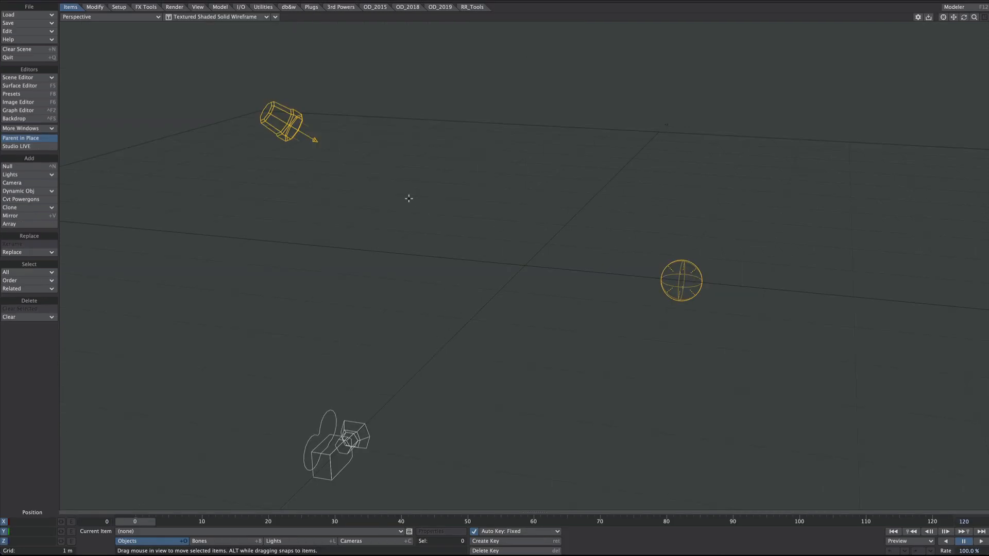
Step: Paste the line into the fresh scene with OD_LayoutPasteFromExternal and make a clone instance of ODCopy
left_click(409, 198, "ctrl+shift")
left_click(416, 299)
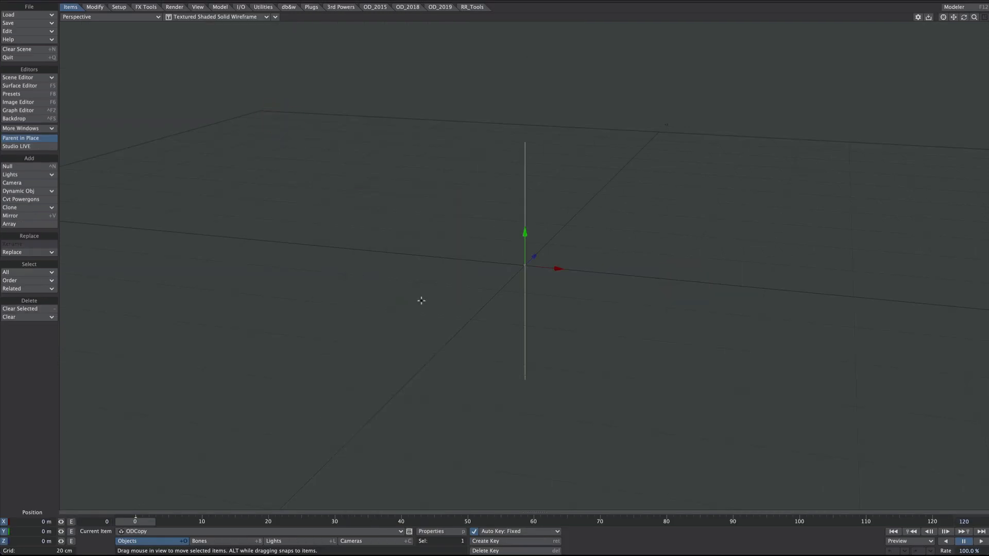
scroll(555, 264, "down", 2)
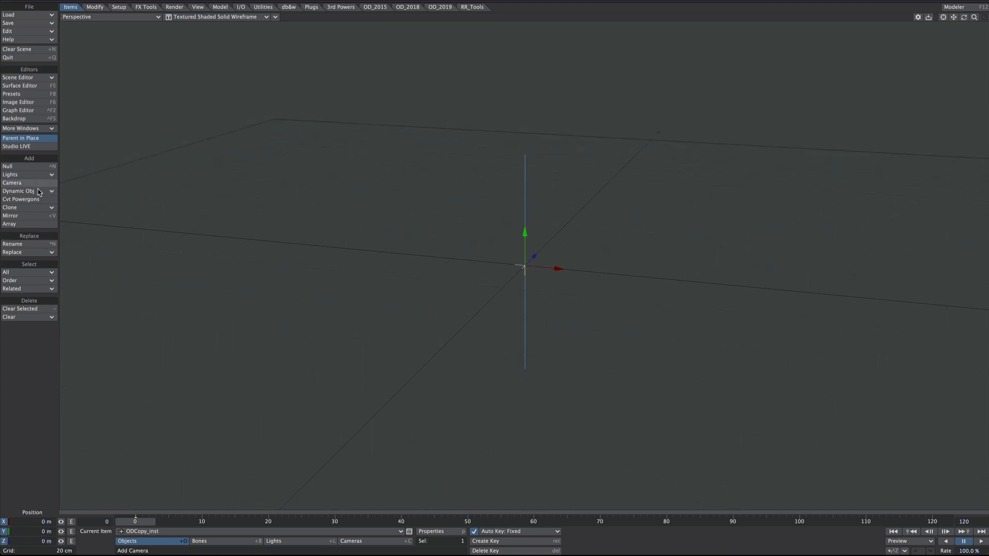
left_click(21, 208)
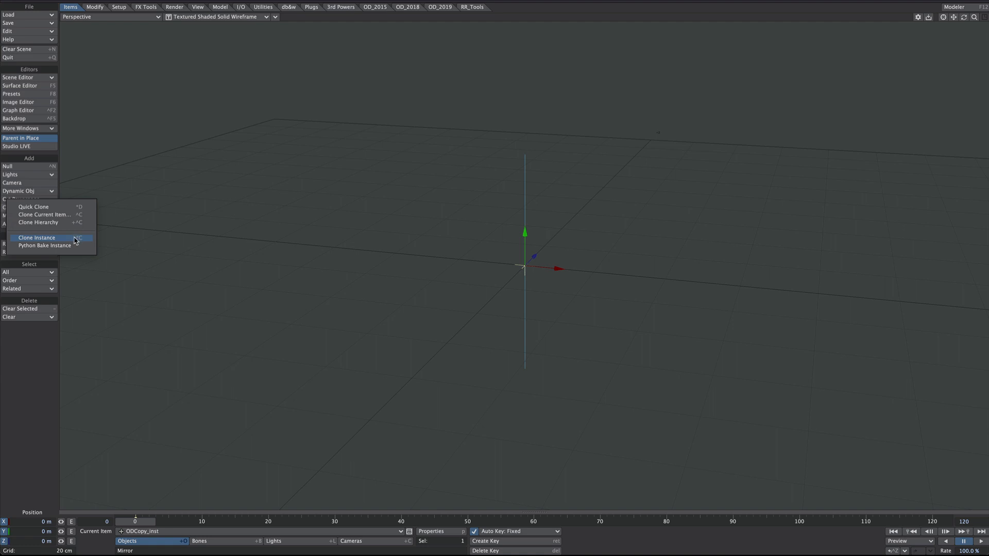
left_click(398, 222)
scroll(357, 431, "down", 2)
scroll(357, 430, "up", 1)
Step: Show only the item list in the Scene Editor and delete the EnvLight from the scene
key("shift+l")
key("ctrl+F1")
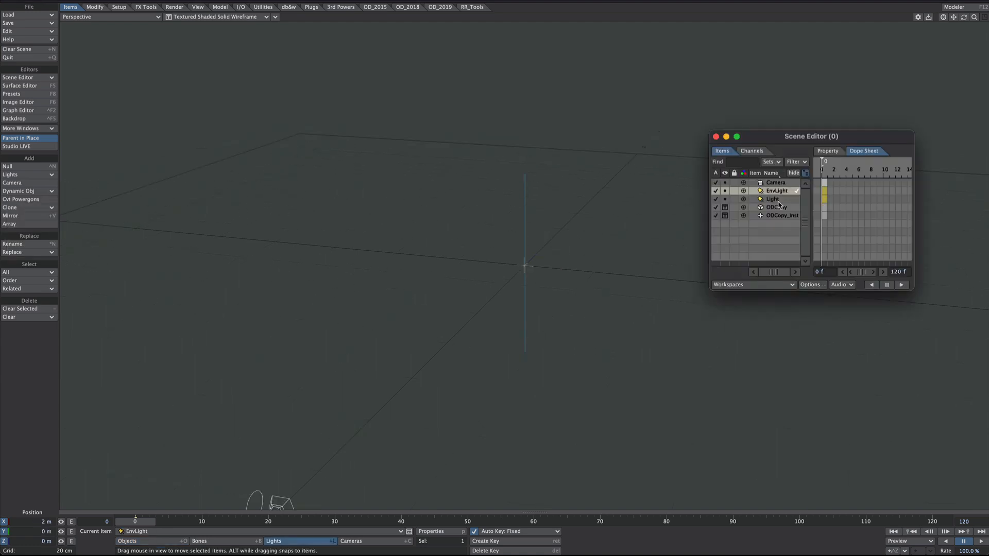
left_click_drag(815, 205, 847, 187)
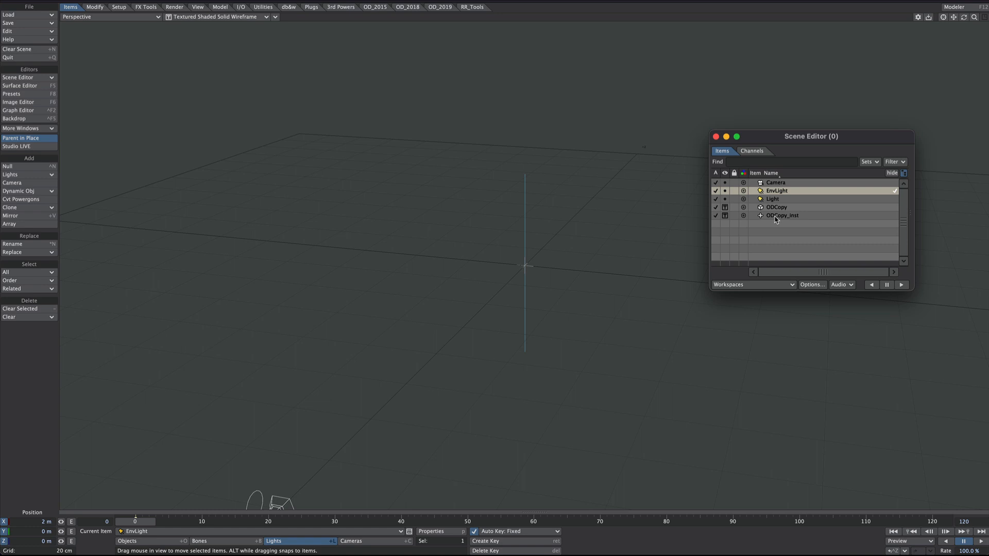
key("minus")
left_click(523, 144)
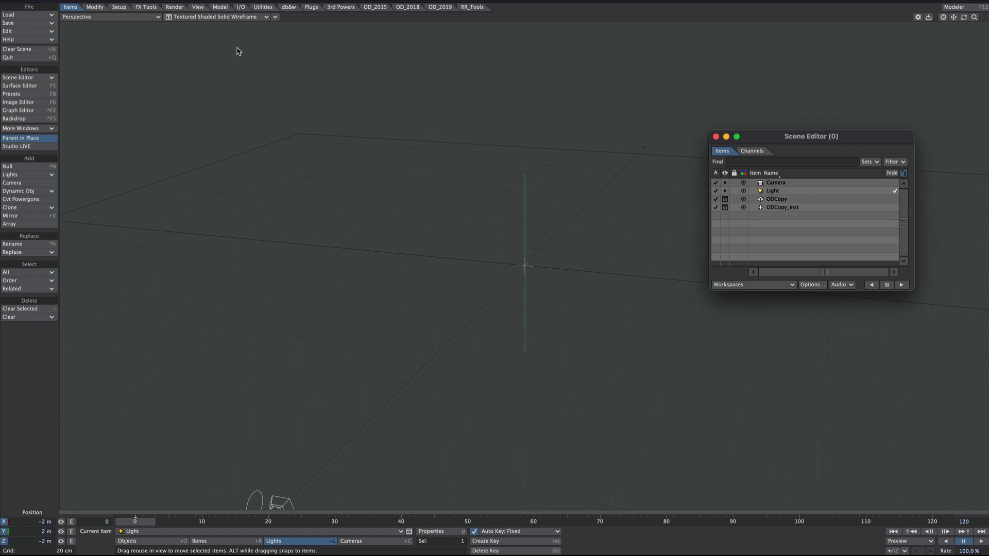
Step: Preview the perspective view in VPR and return it to Textured Shaded Solid Wireframe shading
left_click(219, 17)
left_click(215, 33)
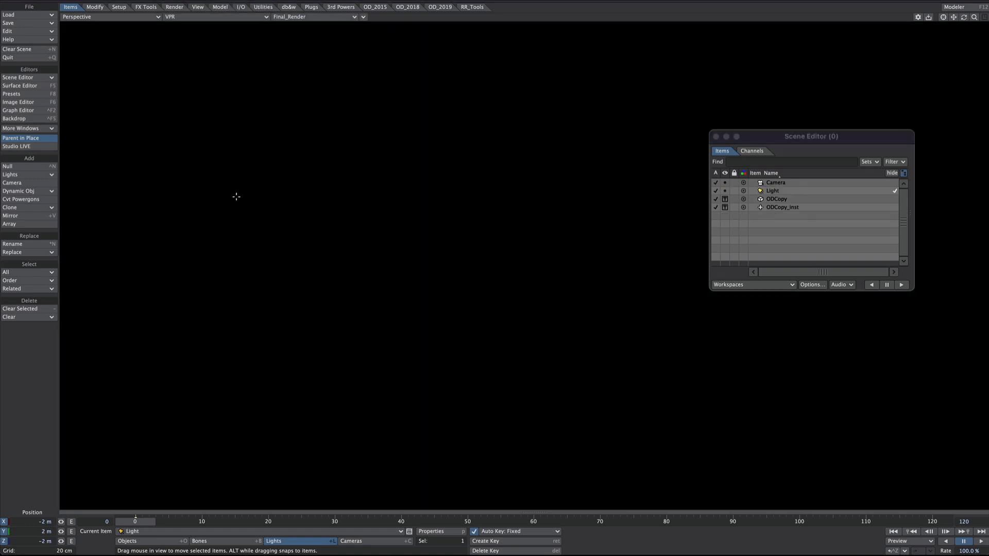
left_click(212, 17)
left_click(210, 5)
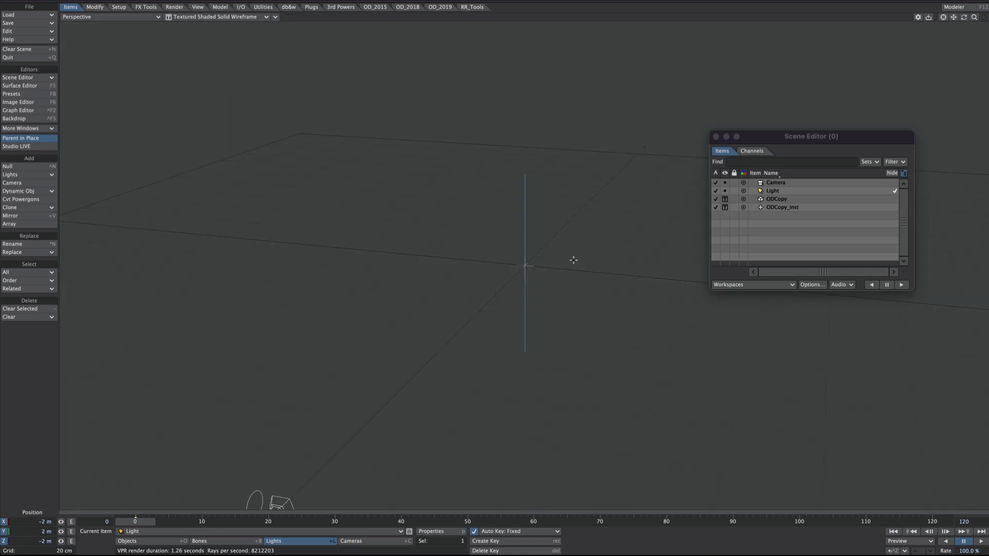
Step: Hide and deactivate the original ODCopy object in the Scene Editor
left_click_drag(564, 268, 65, 343, "alt")
left_click_drag(484, 258, 580, 234, "alt")
left_click(769, 199)
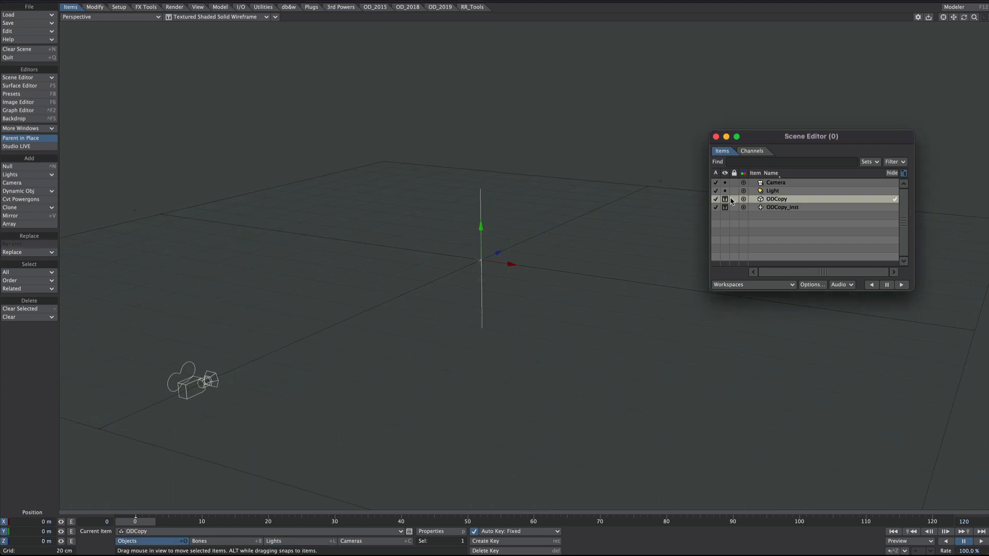
left_click(725, 199)
left_click(722, 219)
Step: Open the Instance Generator for ODCopy_inst and change the viewport to the Back view
left_click(768, 208)
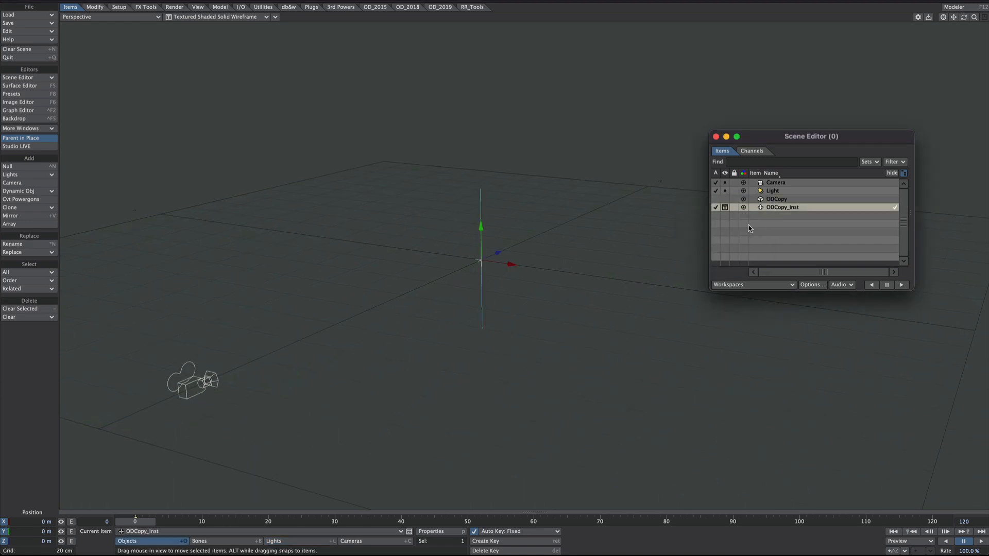
key("Tab")
type("inst")
key("Return")
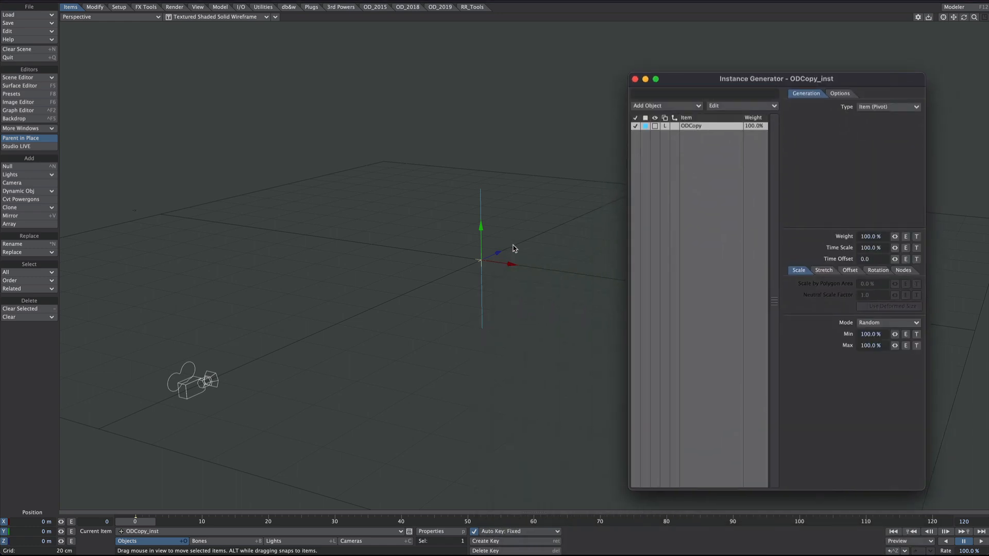
key("1")
left_click_drag(533, 253, 426, 265, "ctrl+alt")
left_click_drag(425, 264, 271, 256, "alt")
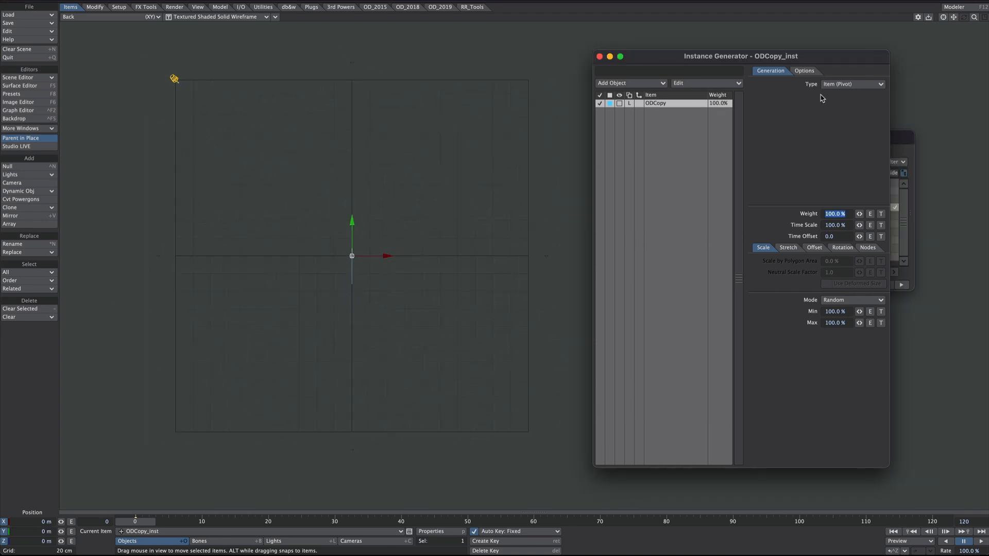
Step: Make the instances a Rectangular Array with one Y instance, one Z instance and an X spacing of 30 cm
left_click(827, 85)
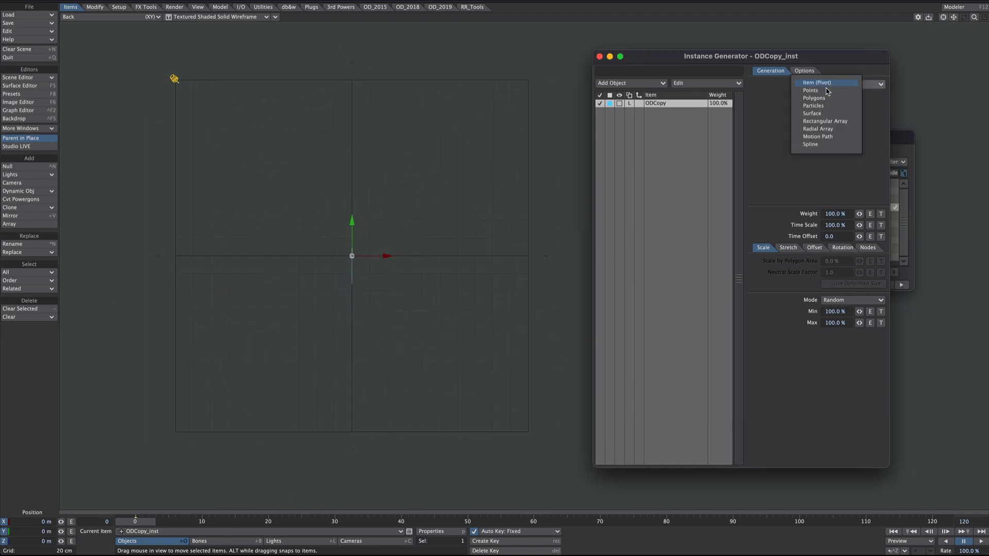
left_click(819, 121)
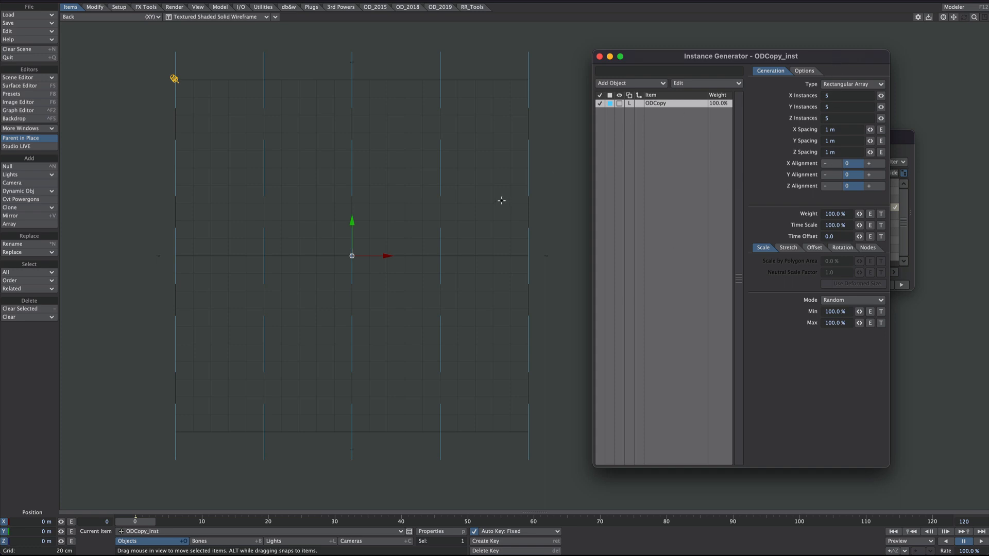
left_click_drag(880, 107, 359, 182)
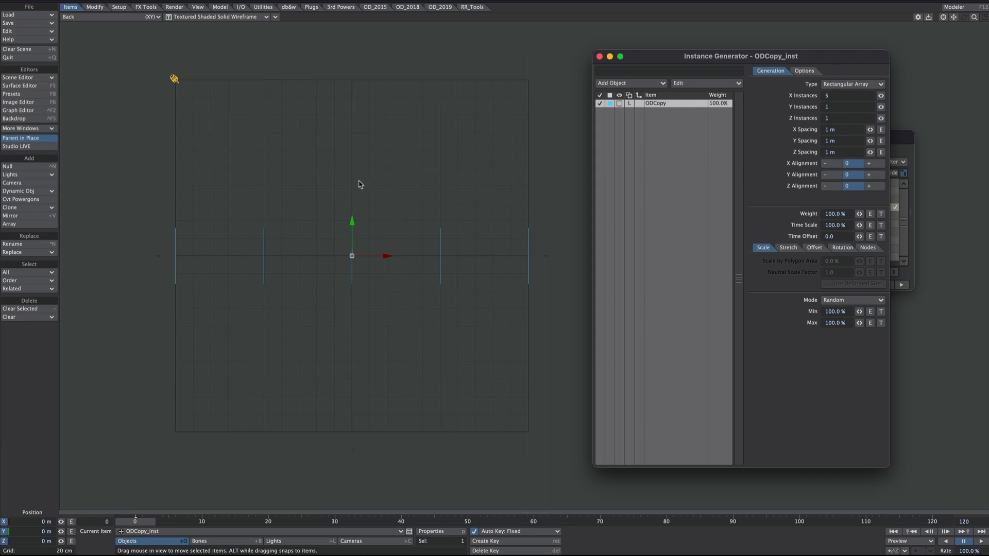
left_click_drag(870, 131, 848, 130)
left_click(848, 130)
type(".3")
key("Tab")
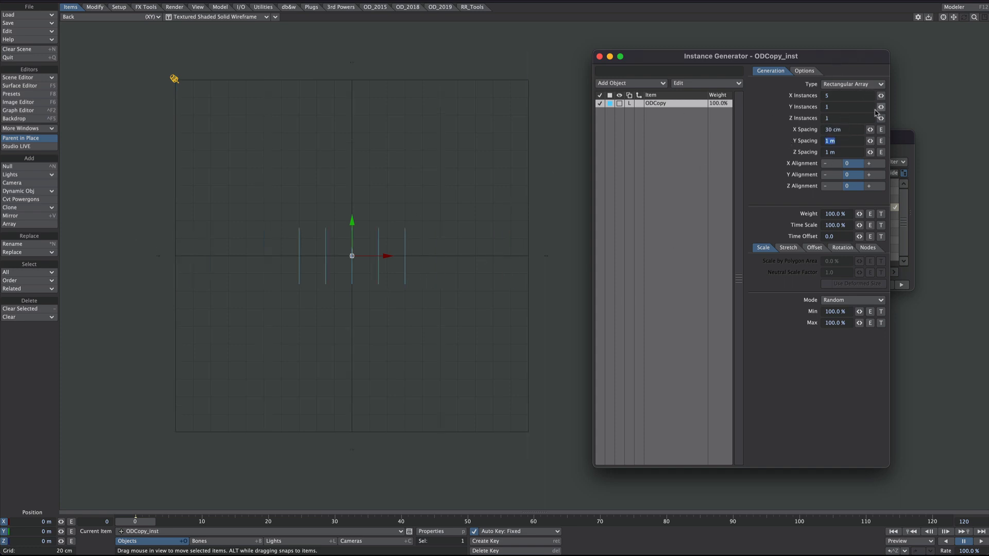
Step: Set the array's X Instances to 48 and display the Back view in VPR
left_click(880, 107)
left_click_drag(880, 97, 912, 96)
left_click_drag(515, 309, 278, 276, "ctrl+alt")
left_click_drag(278, 276, 250, 276, "ctrl+alt")
left_click_drag(364, 279, 357, 262, "alt+shift")
left_click_drag(357, 263, 432, 260, "ctrl+alt")
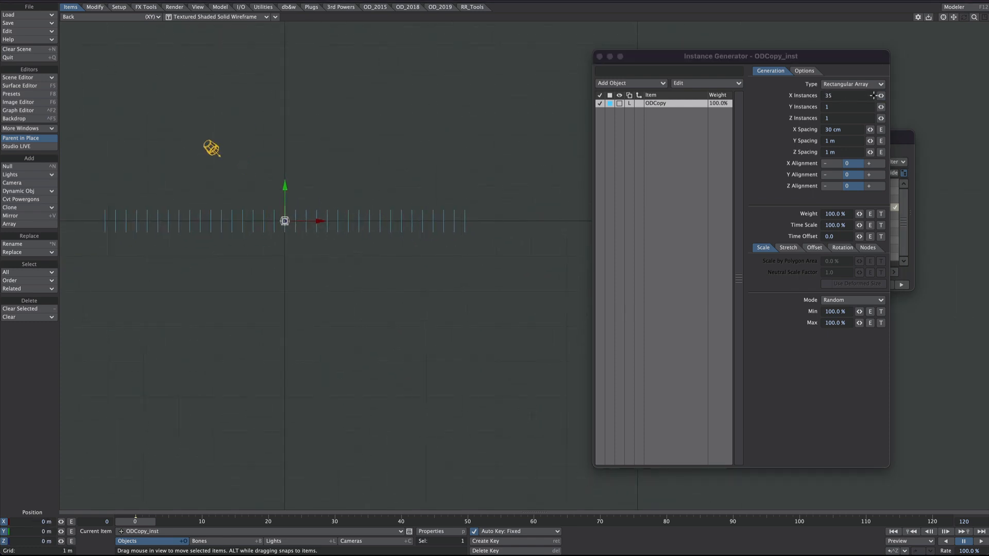
left_click_drag(881, 96, 894, 97)
left_click_drag(453, 311, 393, 310, "ctrl+alt")
left_click_drag(393, 311, 406, 295, "alt+shift")
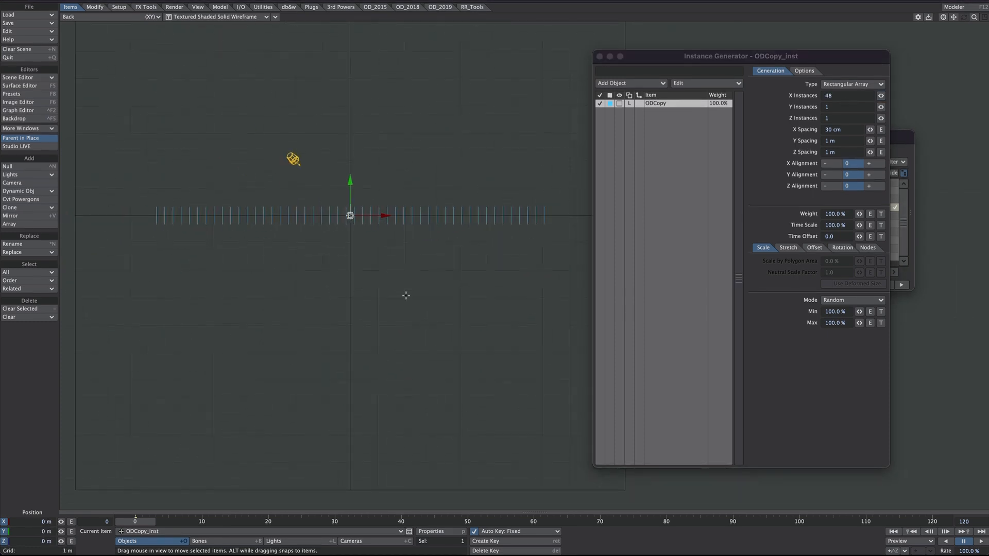
left_click(171, 17)
left_click(171, 34)
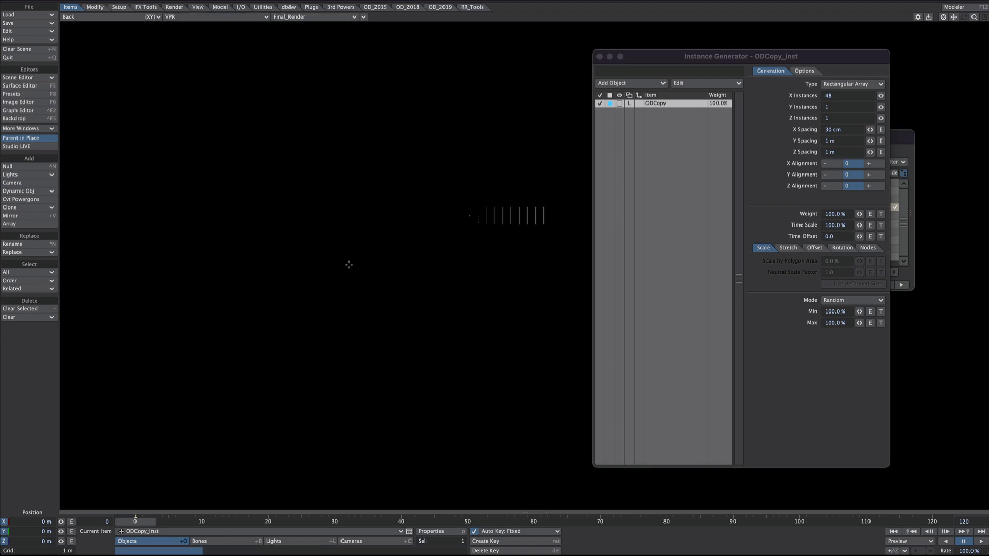
Step: Set the Particle/Line Thickness of the ODCopy object's edges to -0.1 meters
key("p")
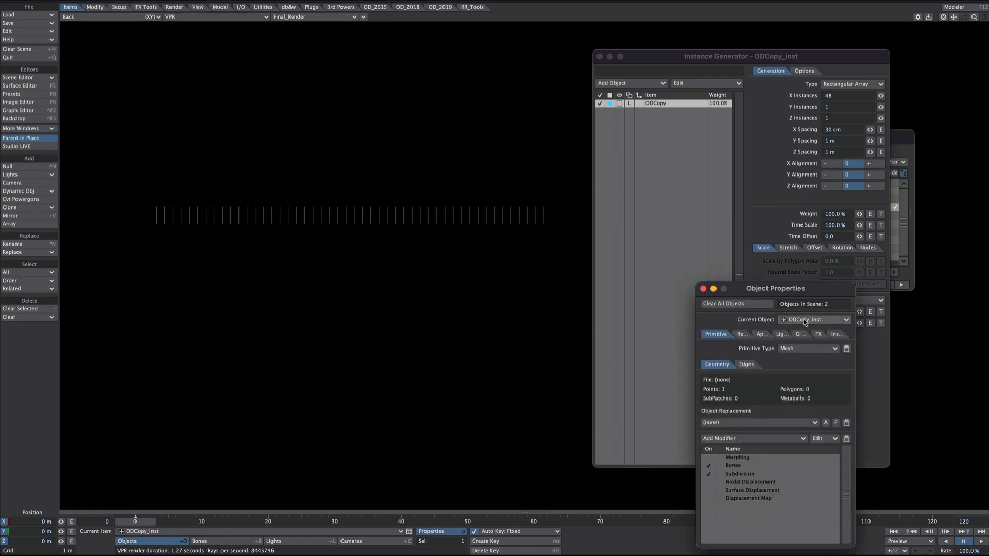
left_click(802, 319)
left_click(801, 313)
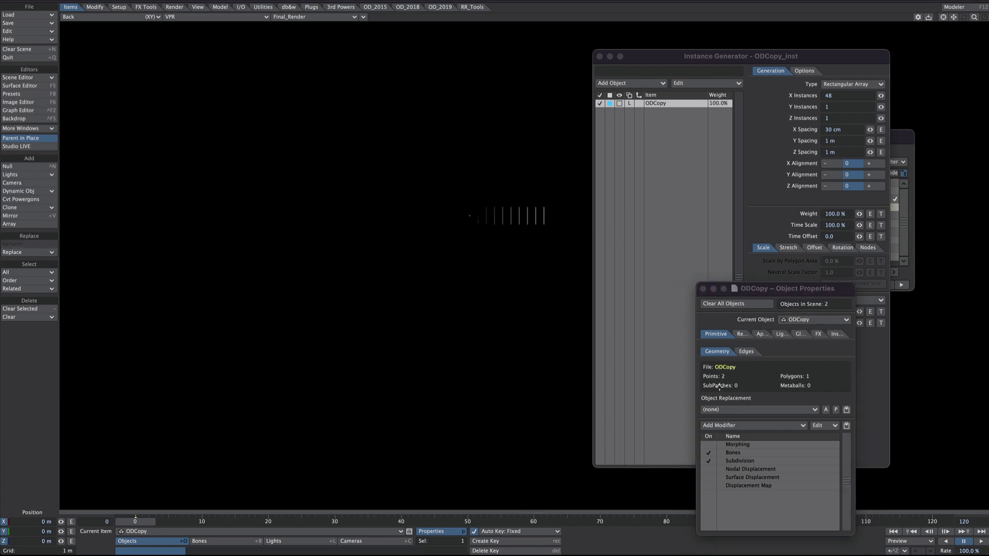
left_click(748, 352)
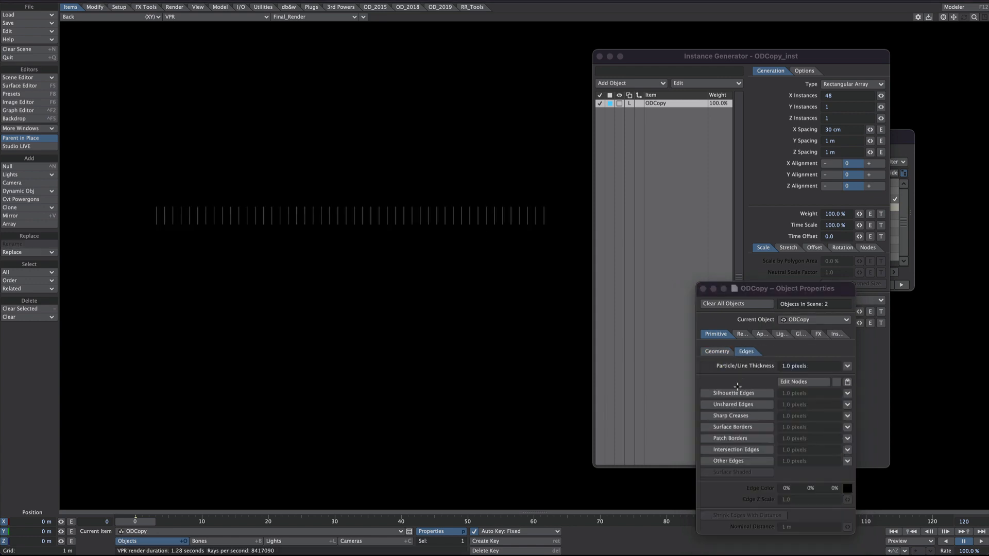
left_click(812, 365)
type("-.01")
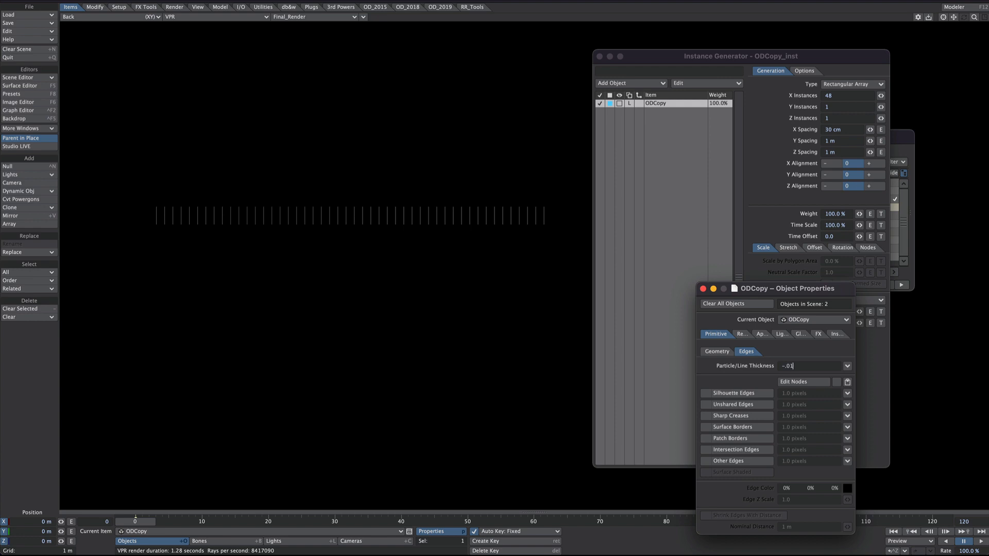
key("Return")
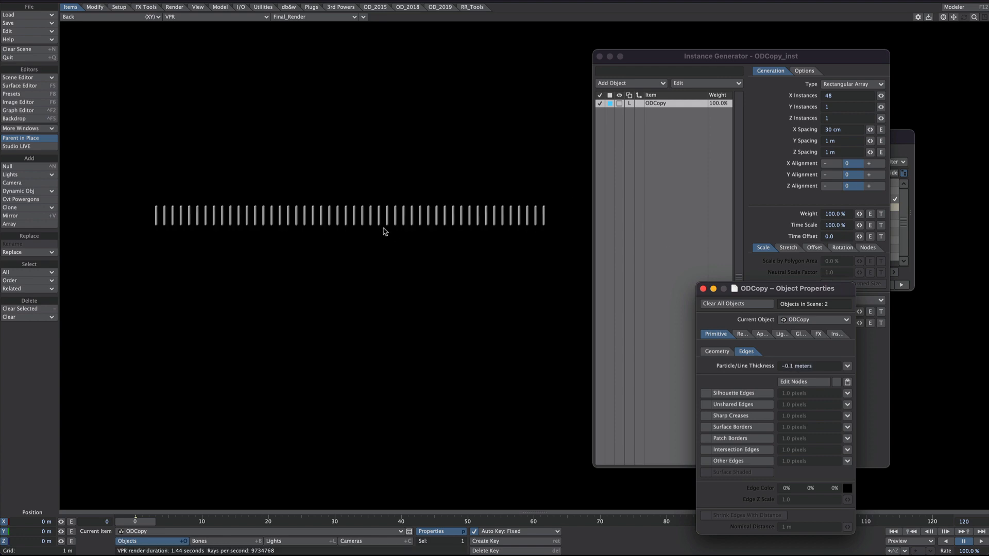
Step: Set the instance array's X Spacing to 26.8 cm and its X Instances to 145
left_click_drag(401, 224, 422, 224, "ctrl+alt")
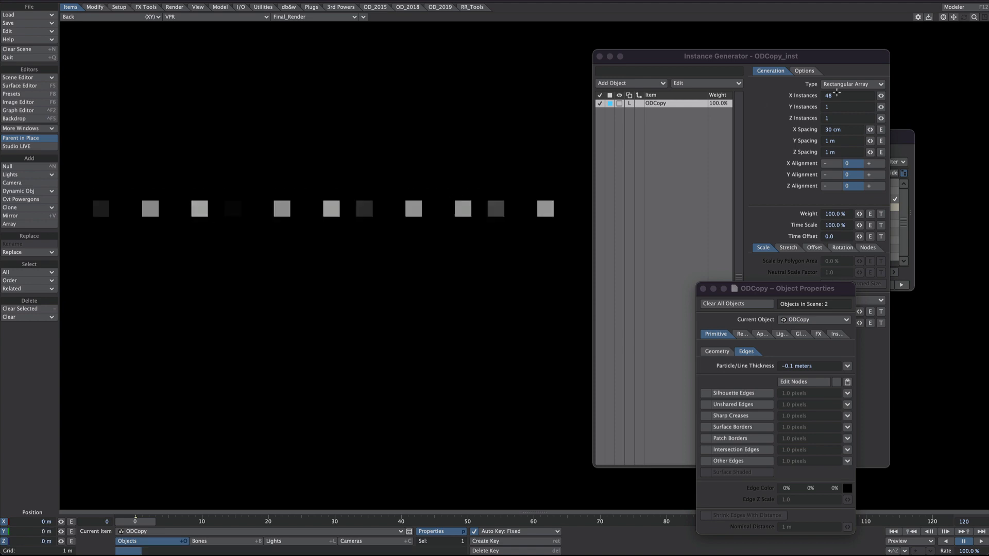
left_click_drag(870, 129, 861, 130)
left_click_drag(882, 98, 890, 98)
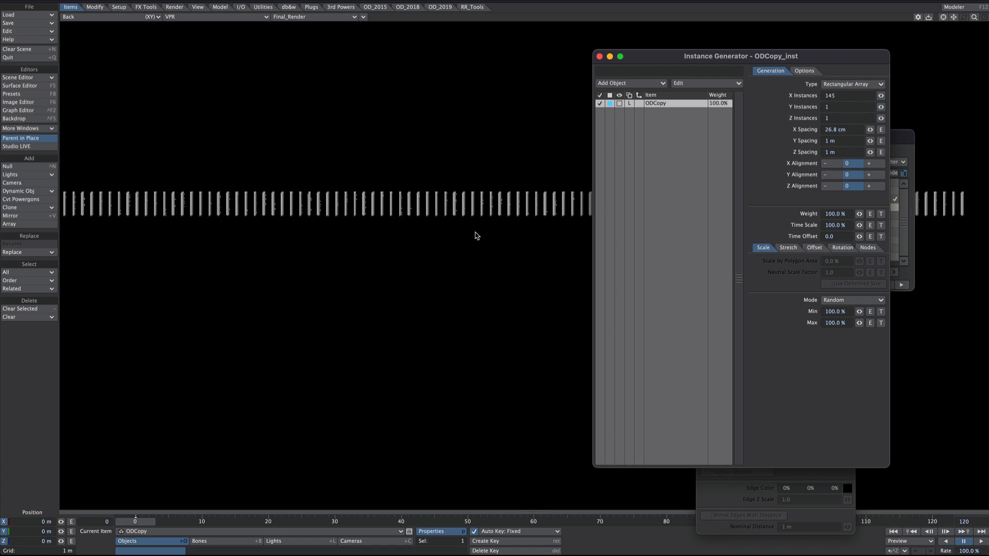
Step: Change the viewport to a Perspective view with Textured Shaded Solid Wireframe display
left_click_drag(476, 232, 242, 222, "ctrl+alt")
key("Tab")
left_click(196, 19)
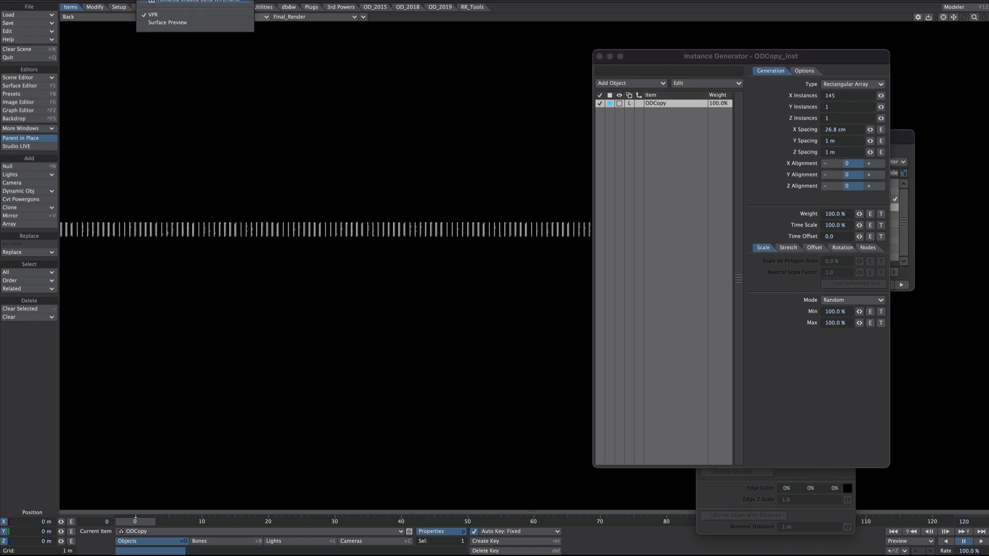
left_click(224, 2)
key("4")
Step: Reduce the instance array's X Instances to 90
mouse_move(738, 57)
left_mouse_down()
mouse_move(897, 48)
mouse_move(857, 54)
left_mouse_up()
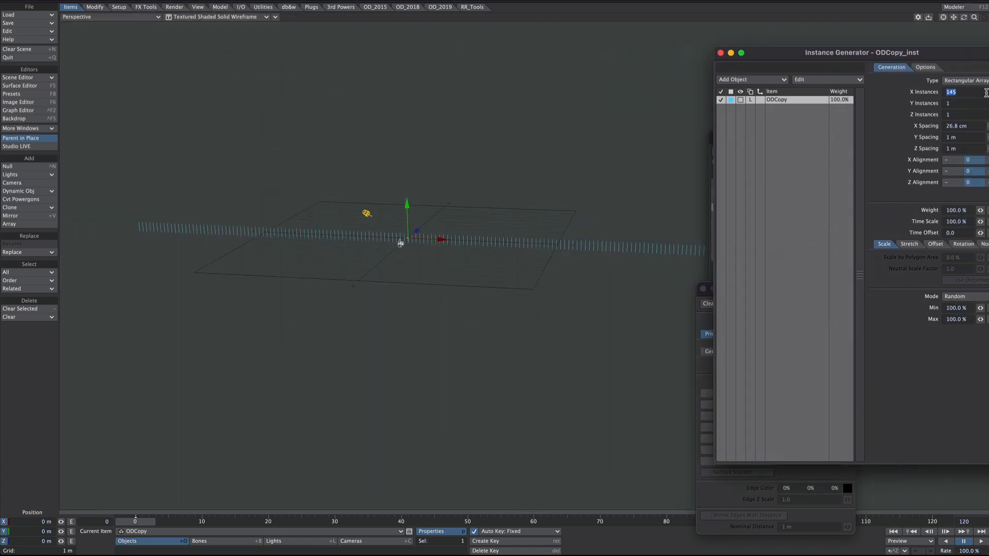
left_click_drag(933, 55, 866, 46)
left_click_drag(934, 83, 906, 83)
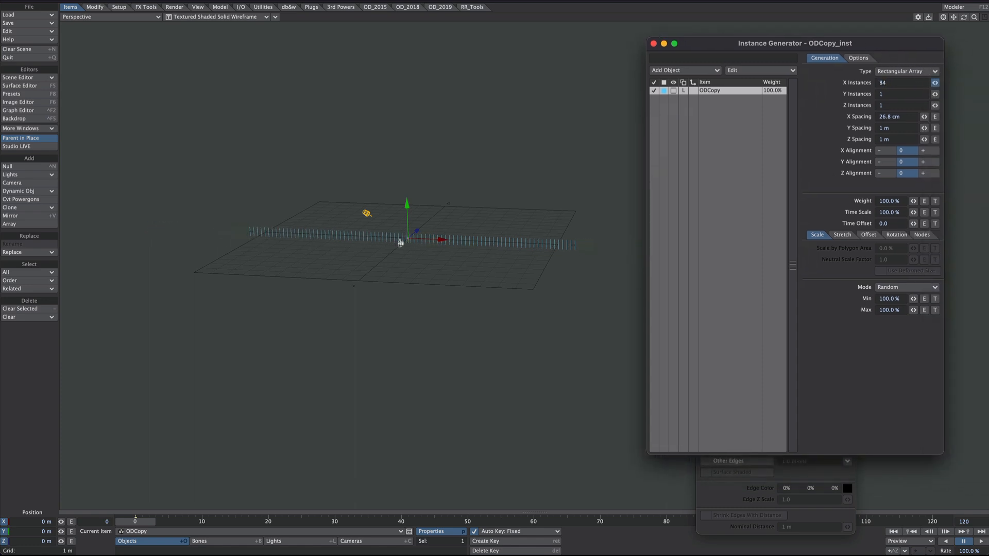
left_click_drag(507, 264, 535, 329, "alt")
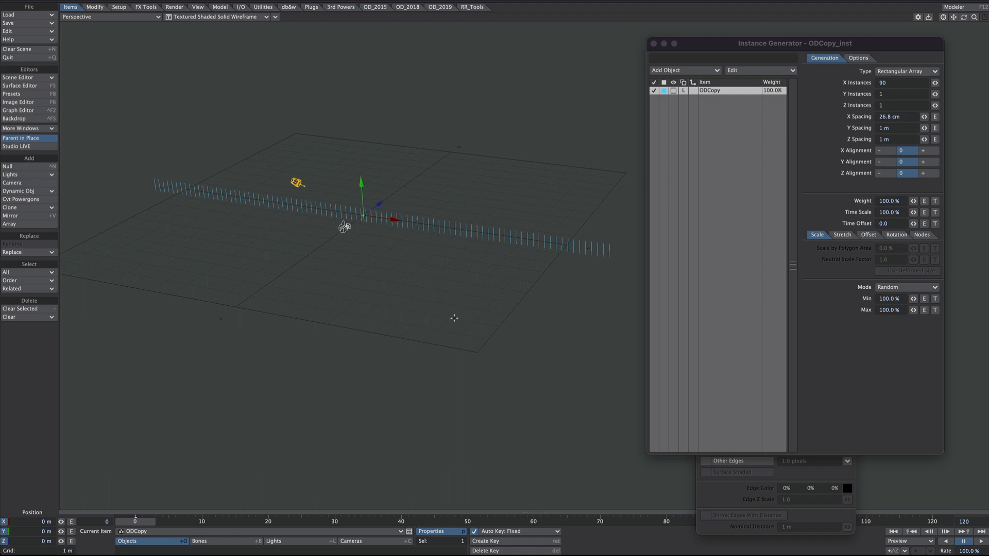
Step: Set the instances' Stretch mode to Uniform with a Y value of -99%
left_click(836, 236)
left_click(907, 247)
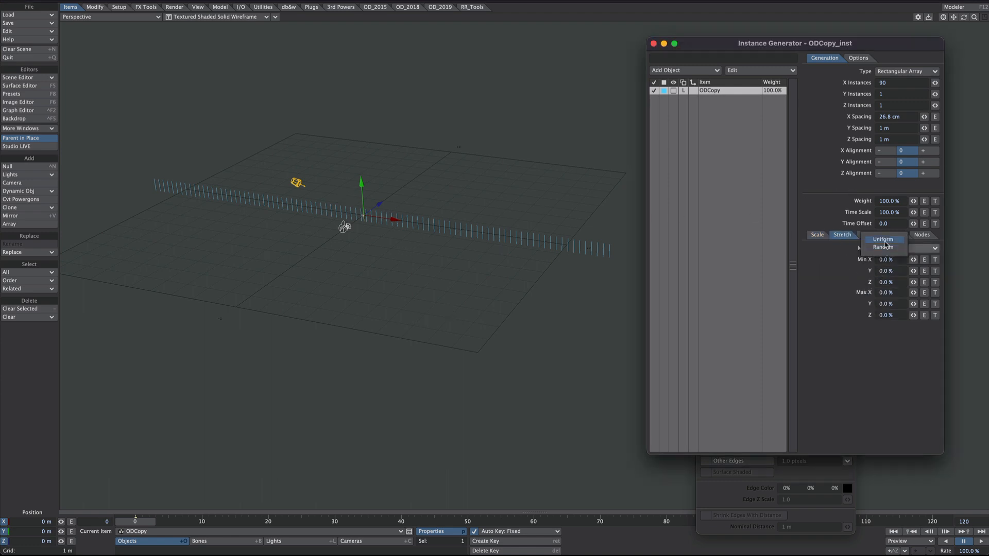
left_click(886, 236)
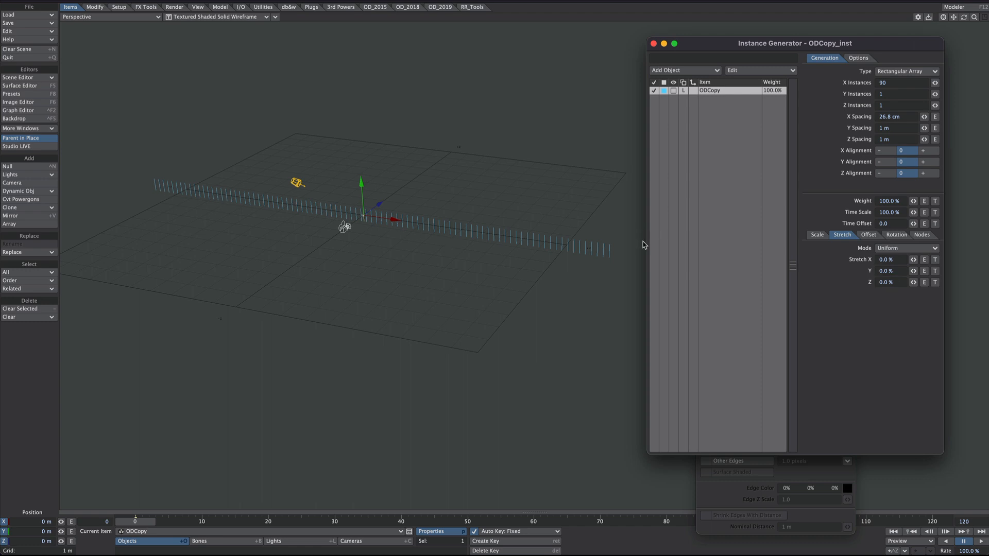
left_click_drag(900, 271, 830, 271)
type("-99")
key("Tab")
left_click(882, 273)
left_click_drag(884, 271, 909, 271)
type("99")
key("Tab")
Step: Display the stretched instances in the Perspective view with VPR
left_click_drag(411, 224, 410, 181, "ctrl+alt")
left_click(248, 17)
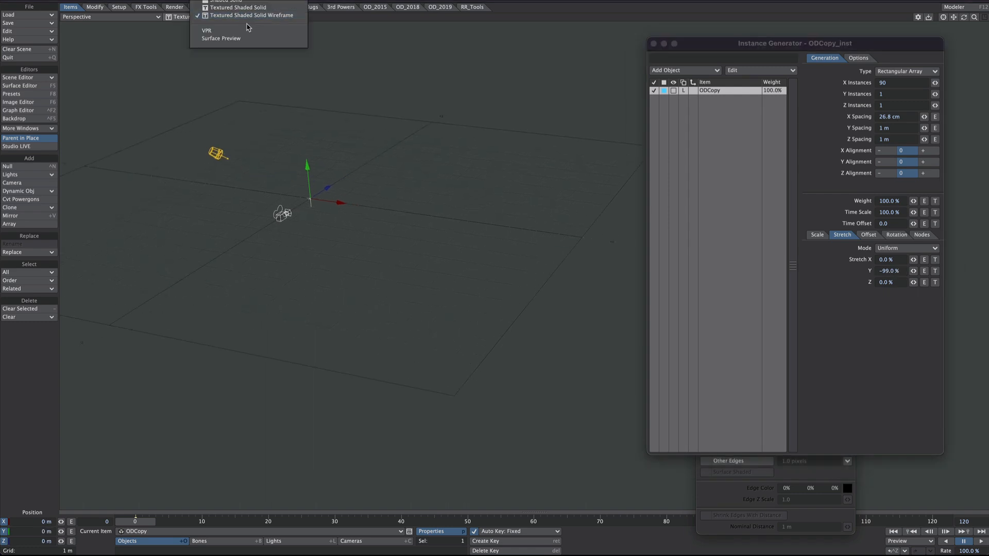
left_click(232, 32)
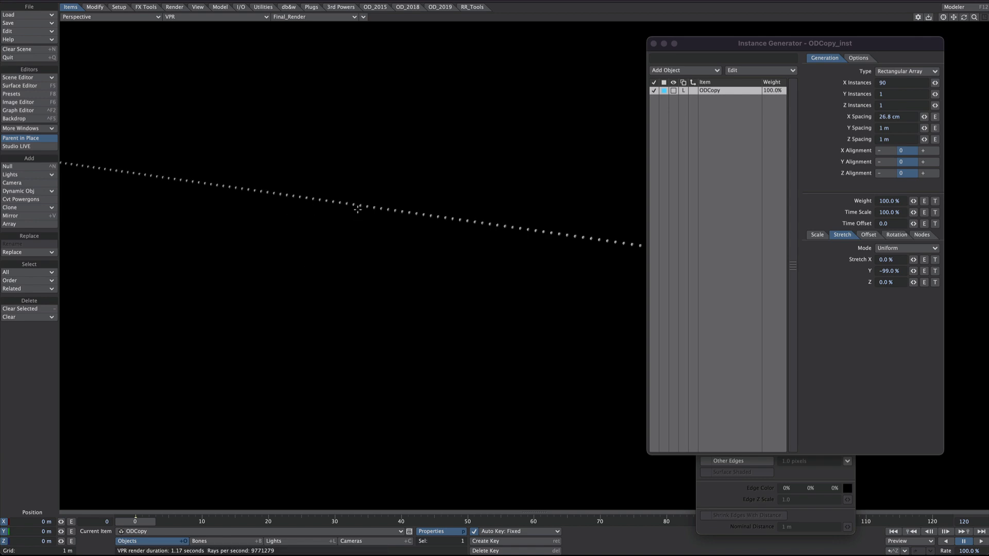
Step: Add an Emission node to the node graph of ODCopy's Default surface and connect its Material output to the surface's Material input
key("F5")
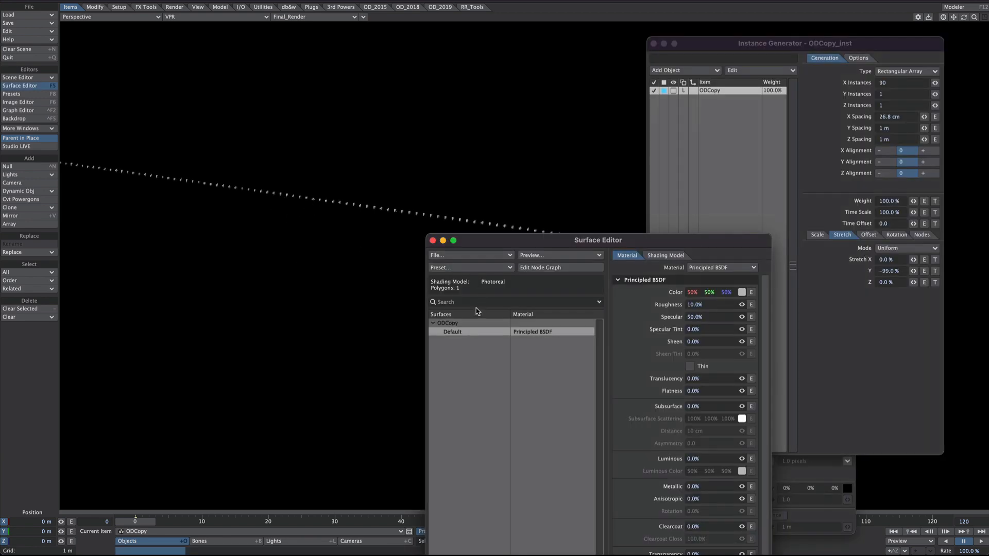
left_click(545, 269)
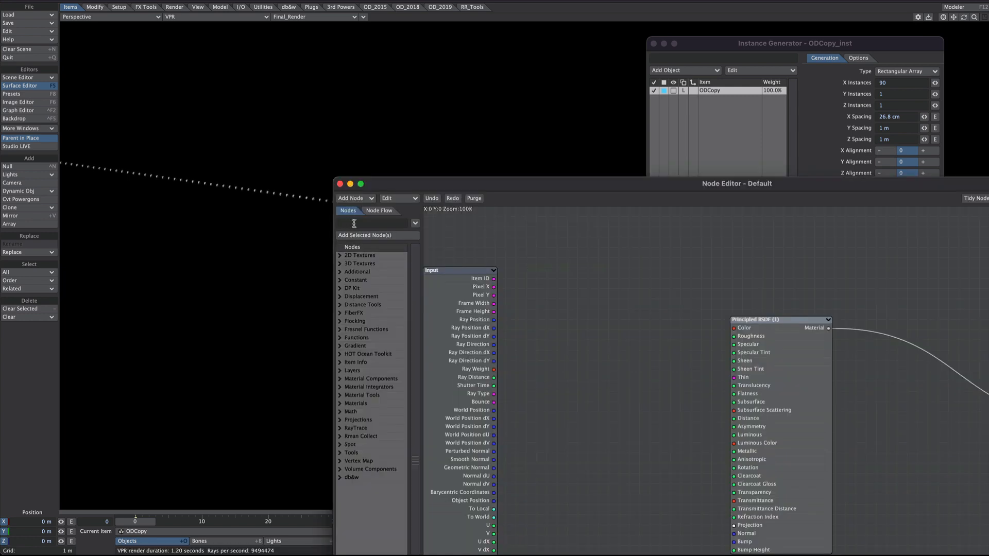
type("emis")
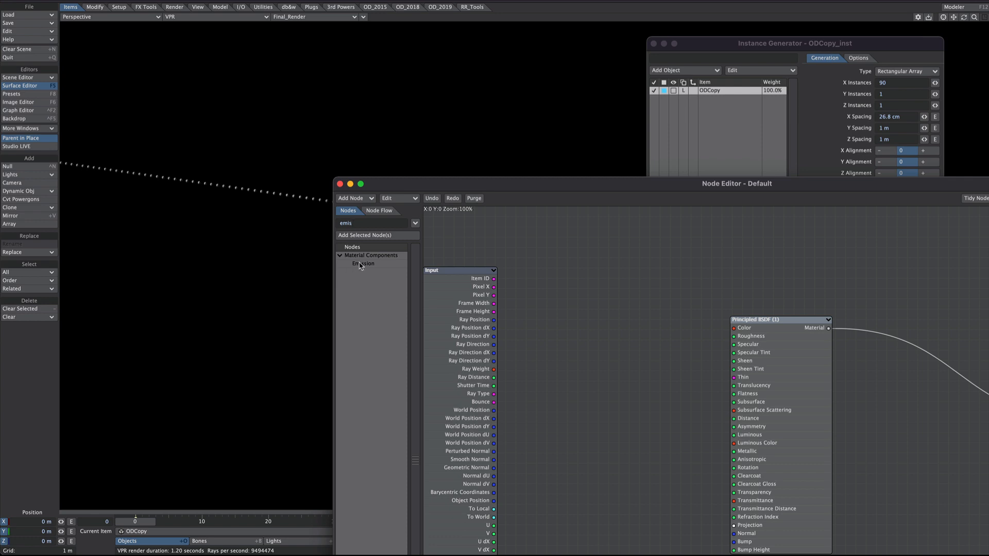
left_click_drag(362, 266, 781, 256)
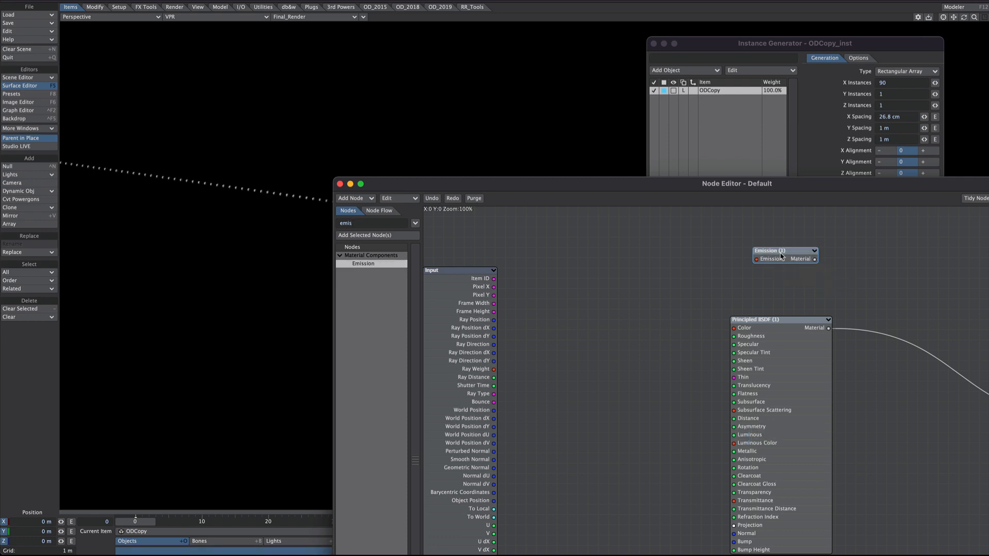
double_click(781, 256)
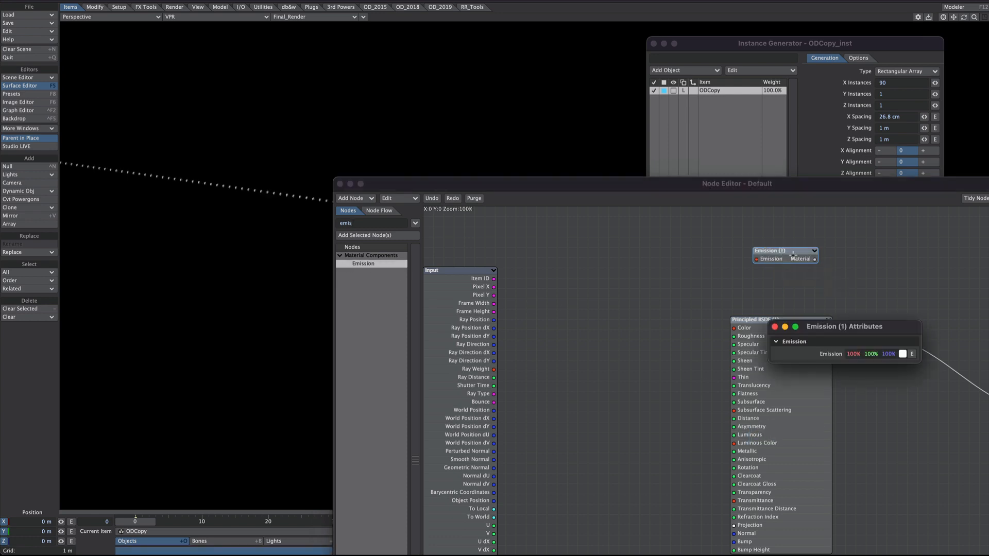
left_click(775, 327)
left_click_drag(814, 259, 986, 384)
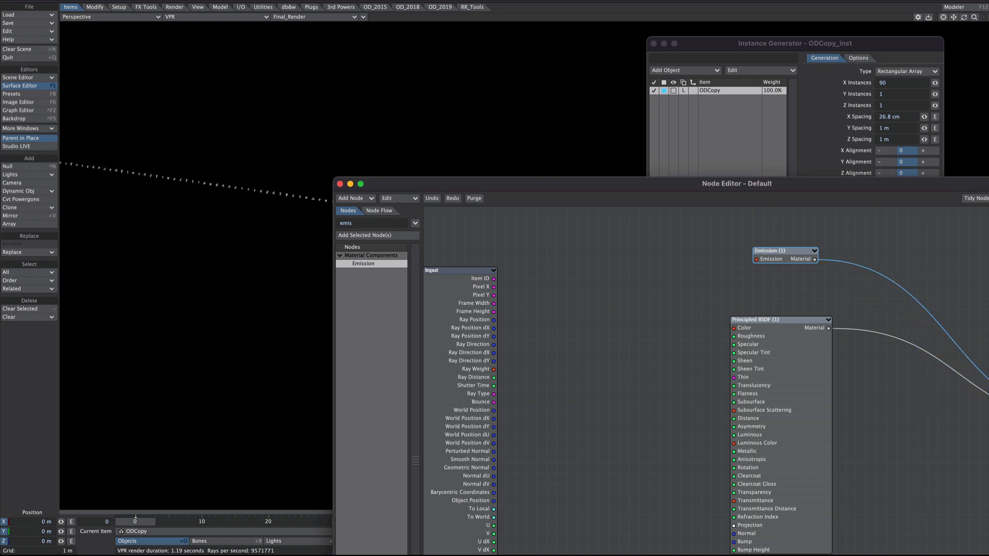
left_click(339, 184)
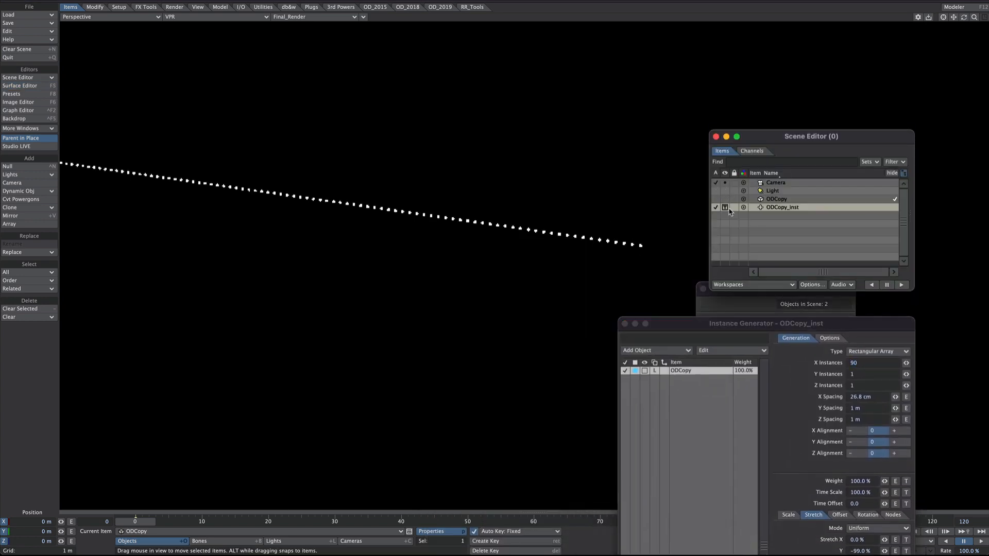
Step: Change the instances' Y Stretch to -100%
left_click_drag(750, 325, 777, 79)
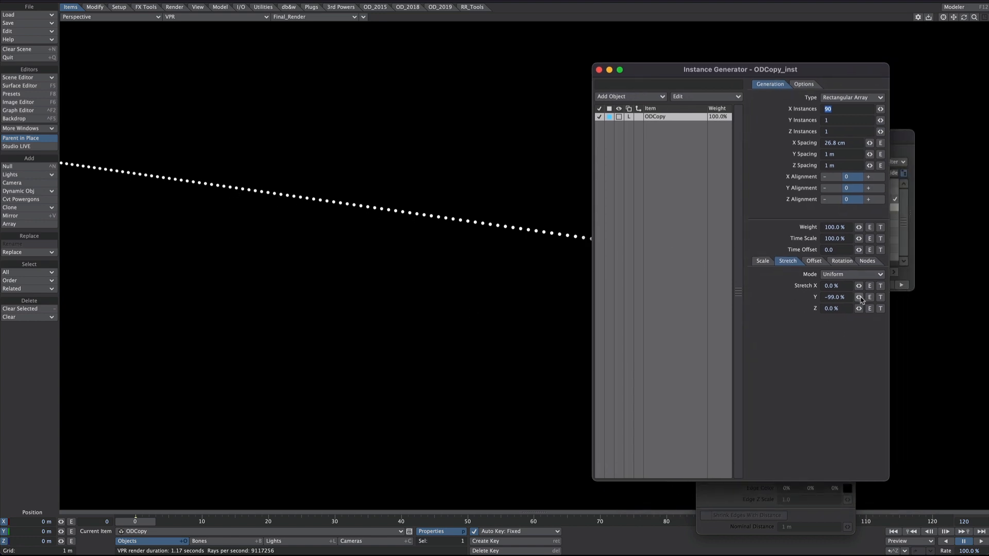
left_click(837, 297)
type("-")
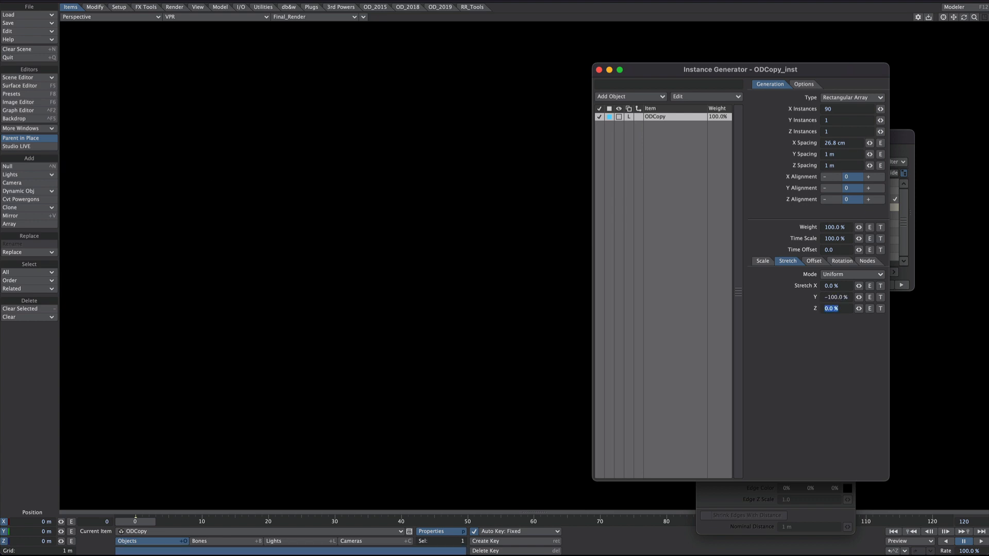
Step: Reset the instances' Y Stretch to 0%
left_click_drag(849, 297, 798, 306)
type("0")
key("Tab")
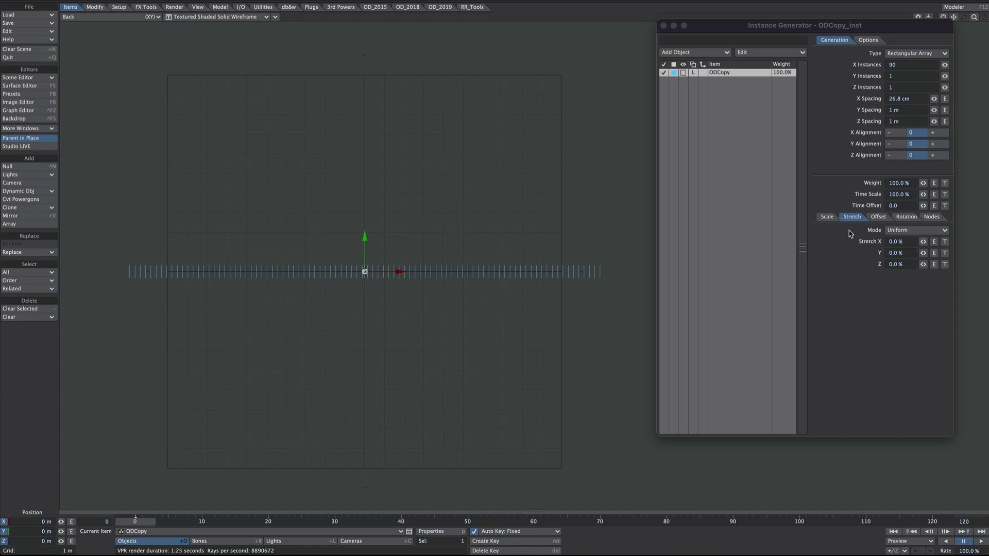
Step: Enable Use Nodes for the instances and open their node editor
left_click(929, 217)
left_click(840, 230)
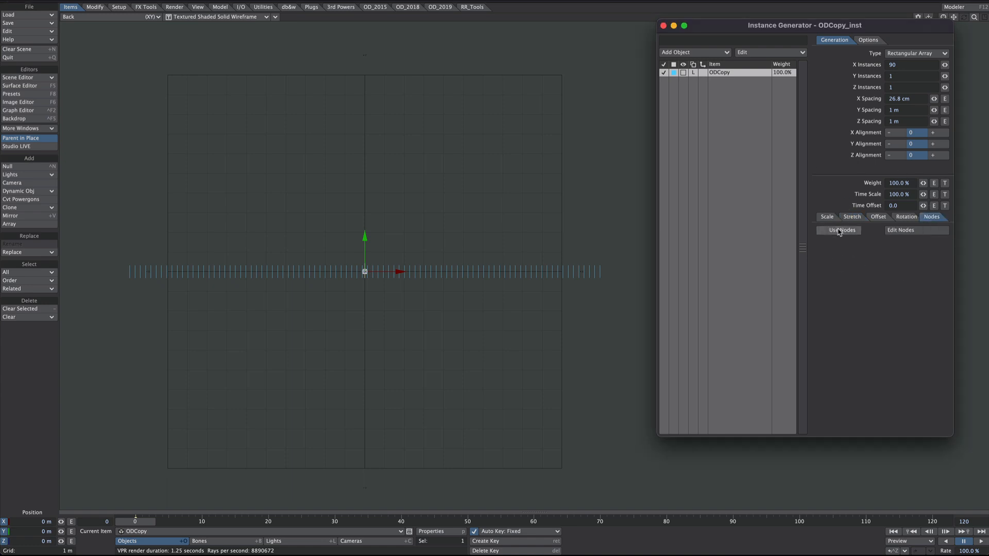
left_click(909, 231)
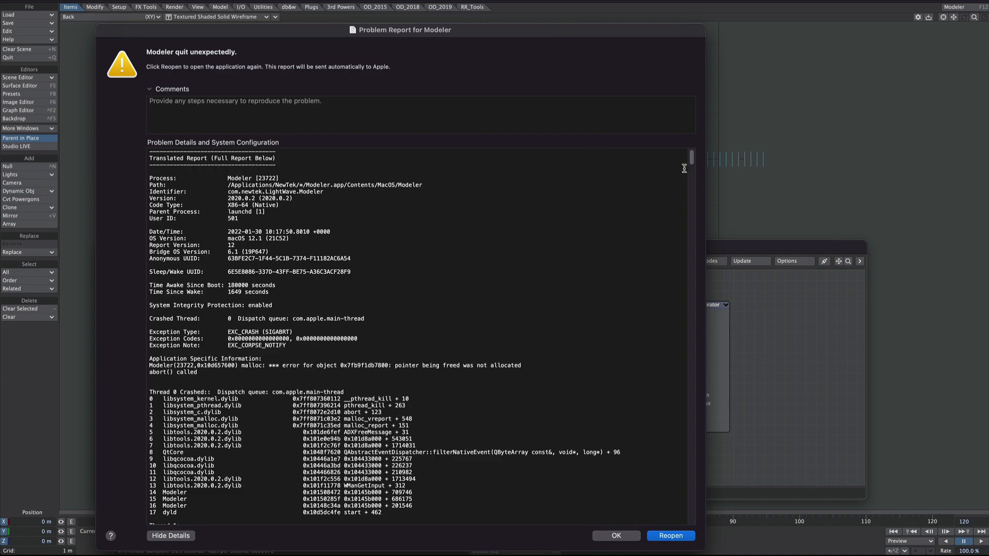
Step: Examine the problem details in the Modeler crash report and dismiss the report without reopening Modeler
scroll(677, 379, "down", 20)
scroll(678, 379, "up", 20)
left_click_drag(463, 29, 427, 0)
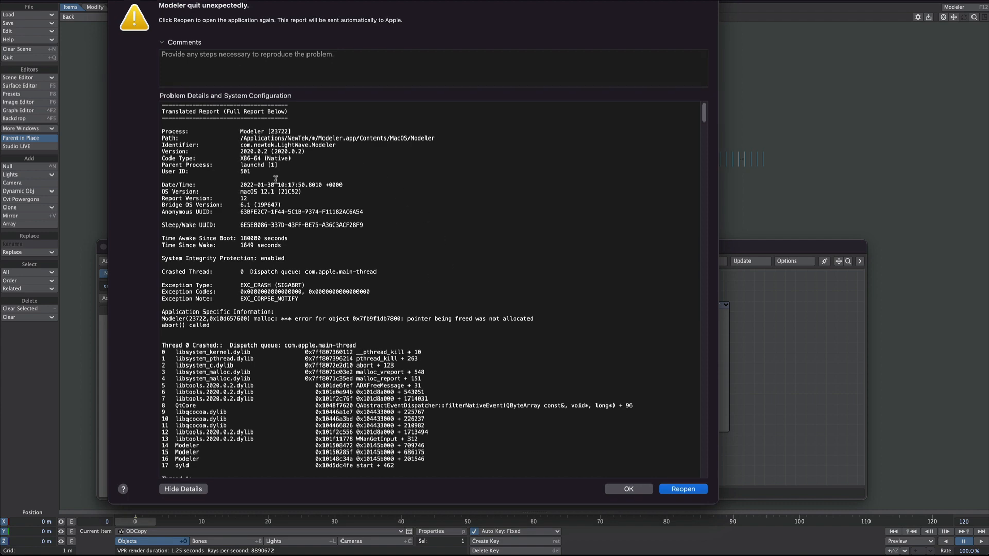
left_click_drag(717, 502, 743, 555)
mouse_move(728, 118)
left_mouse_down()
mouse_move(729, 157)
mouse_move(728, 119)
left_mouse_up()
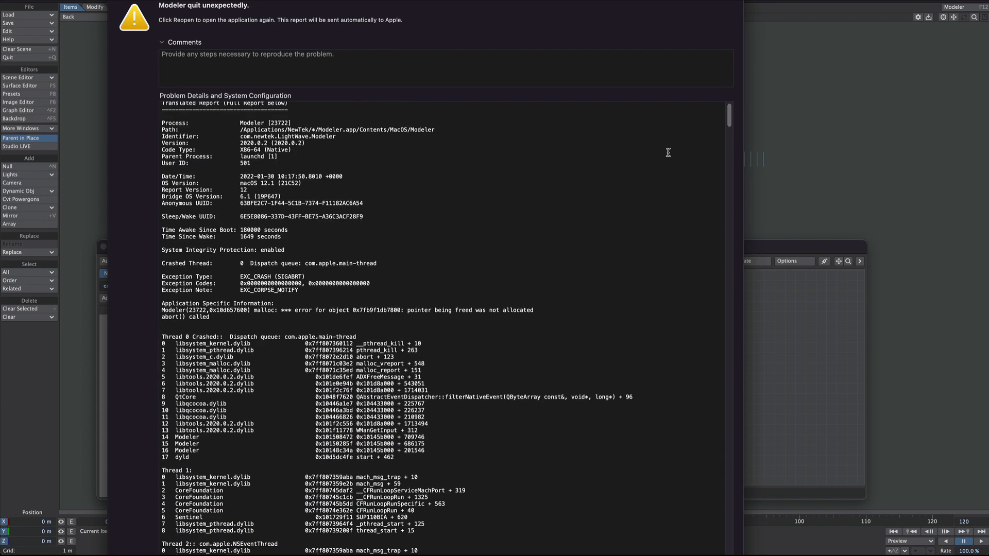
left_click_drag(743, 555, 716, 510)
scroll(641, 433, "up", 1)
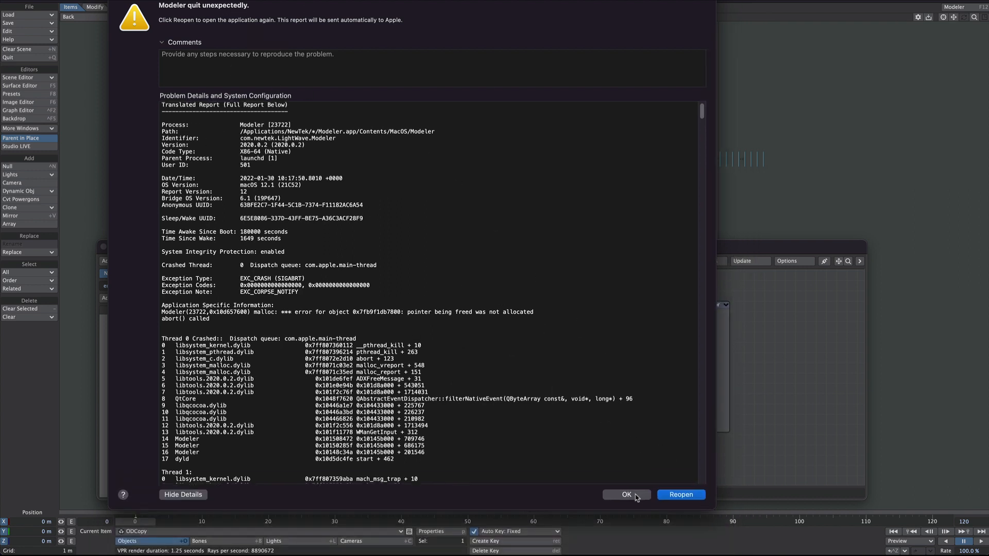
left_click(626, 495)
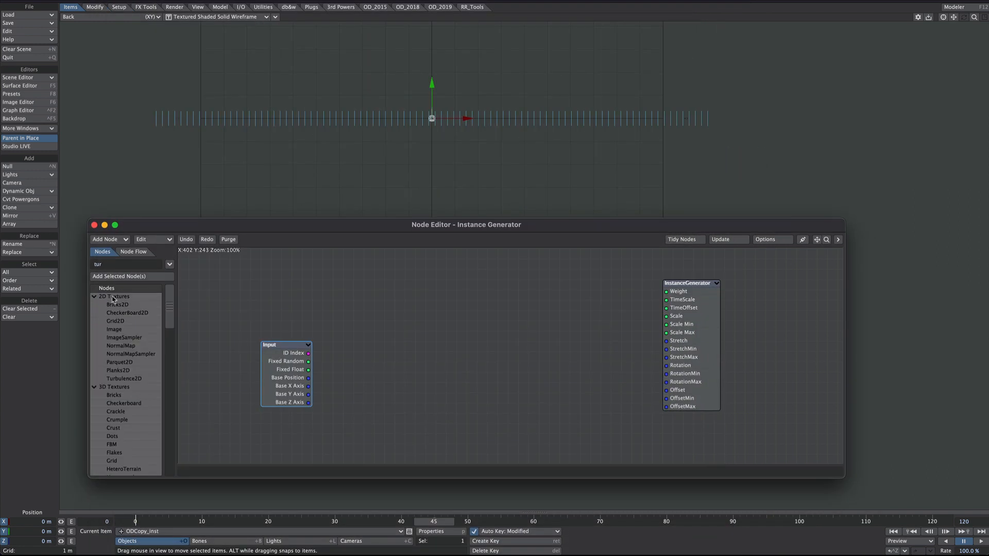
Step: Add a 3D Turbulence texture node and connect its Color output to the InstanceGenerator's Stretch input
scroll(166, 335, "down", 4)
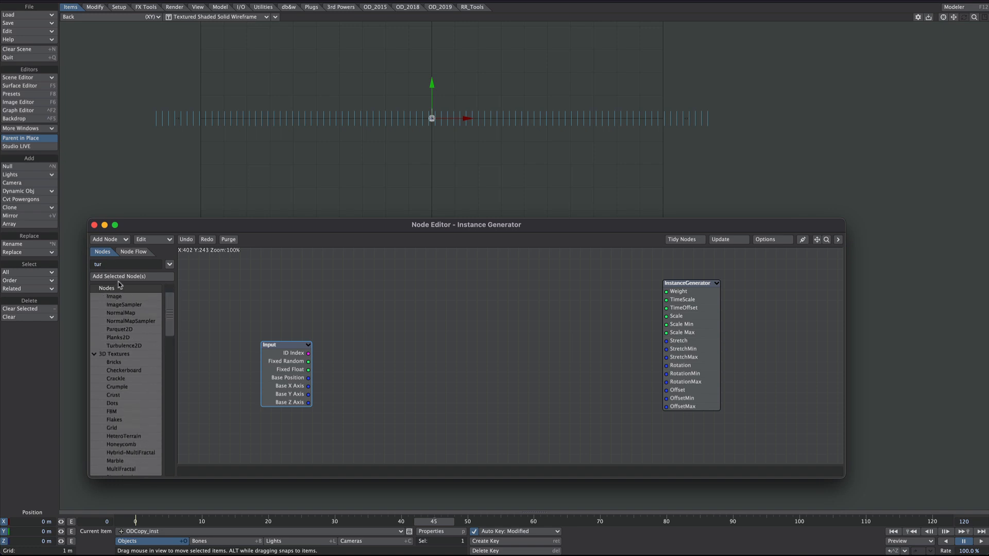
type("b")
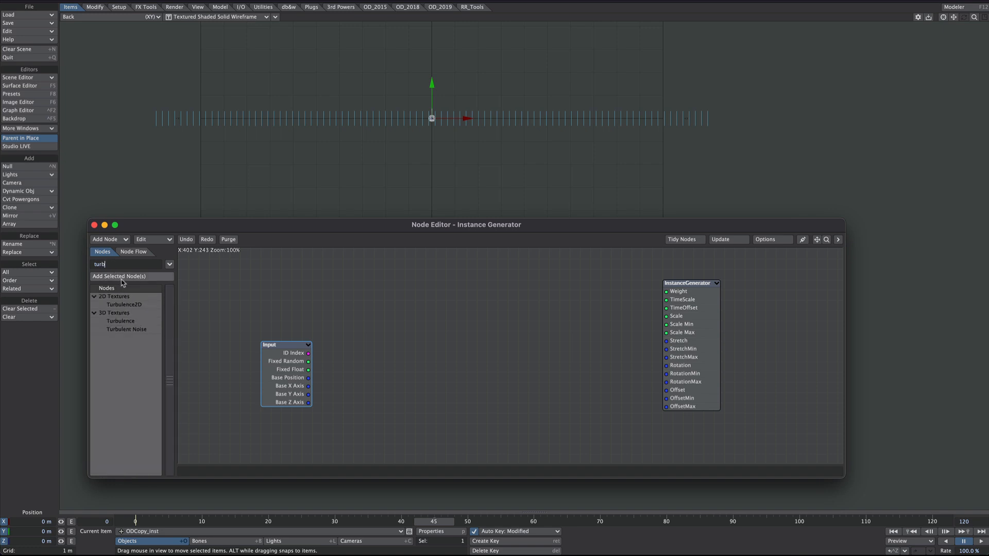
double_click(131, 321)
left_click_drag(505, 341, 395, 334)
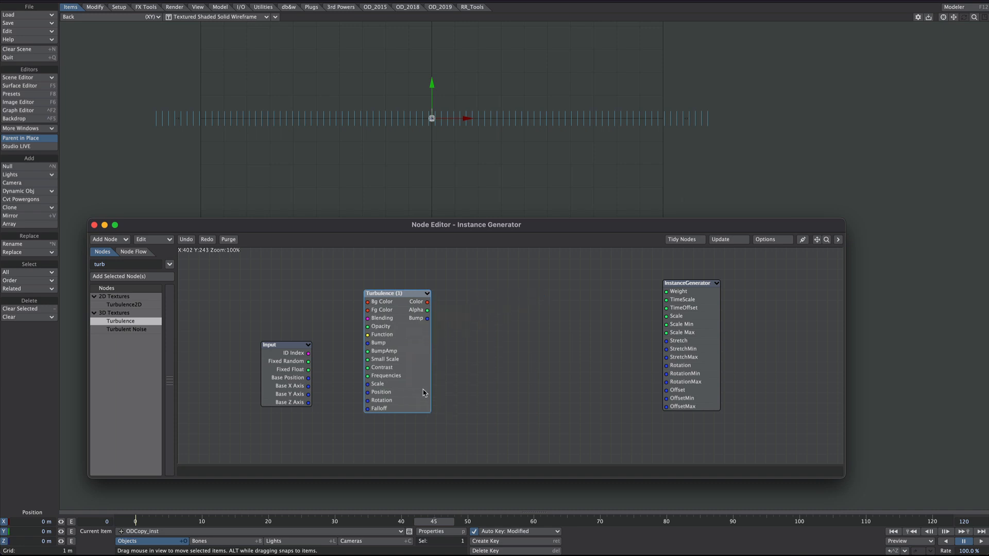
left_click_drag(427, 302, 666, 341)
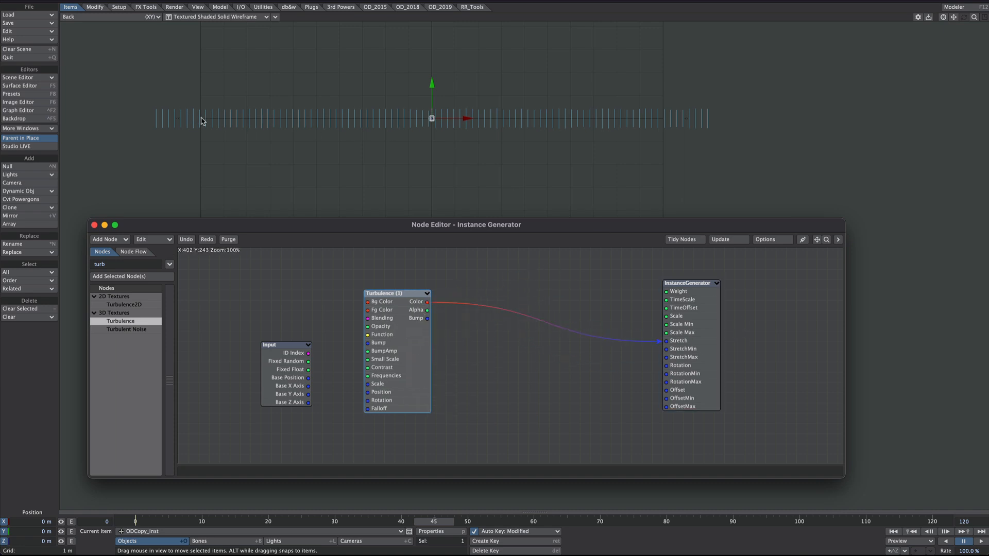
Step: Set the Turbulence node's foreground color to white and move its settings window clear of the instances
double_click(401, 336)
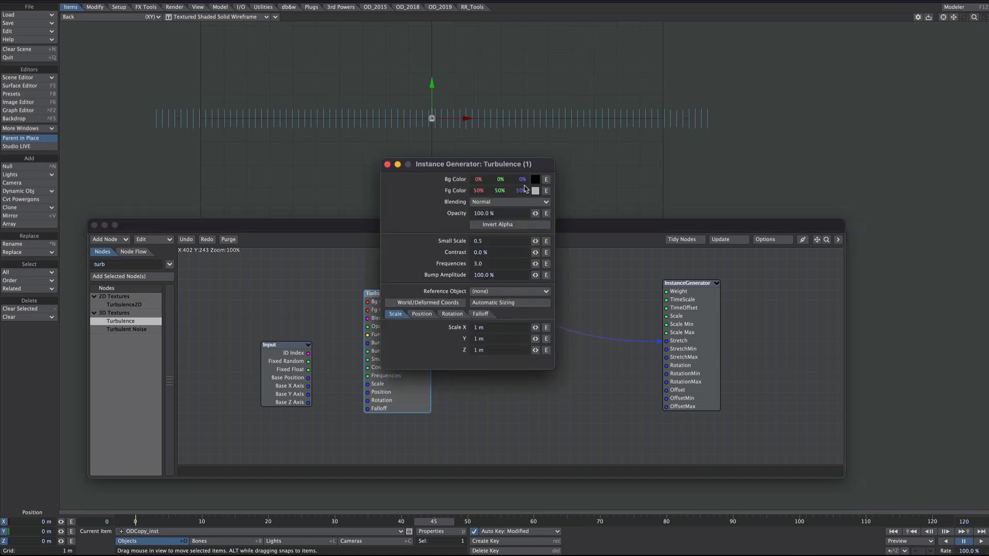
left_click_drag(519, 193, 540, 193)
left_click_drag(447, 168, 792, 158)
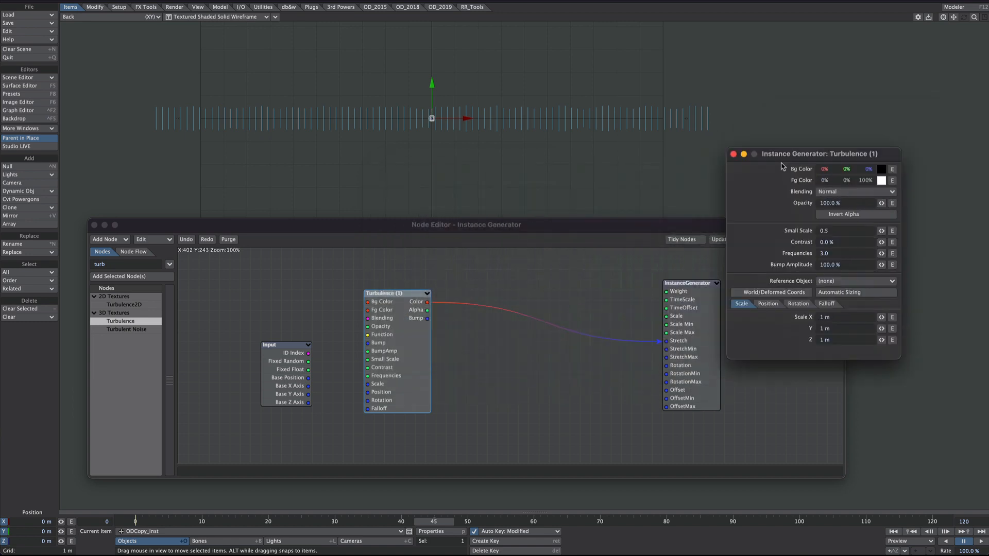
Step: Insert a scalar Multiply math node between Turbulence's Color output and the InstanceGenerator's Stretch input
left_click(734, 154)
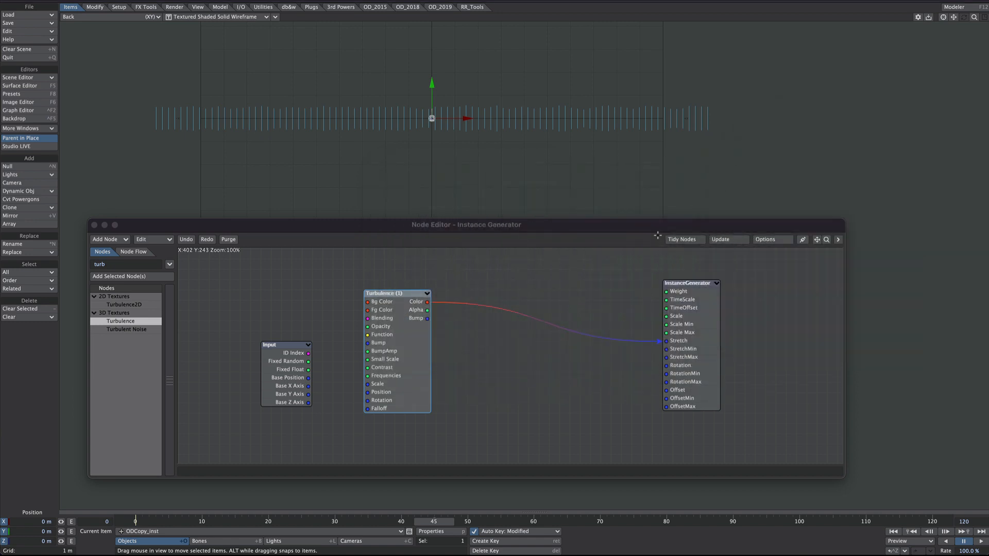
right_click(481, 289)
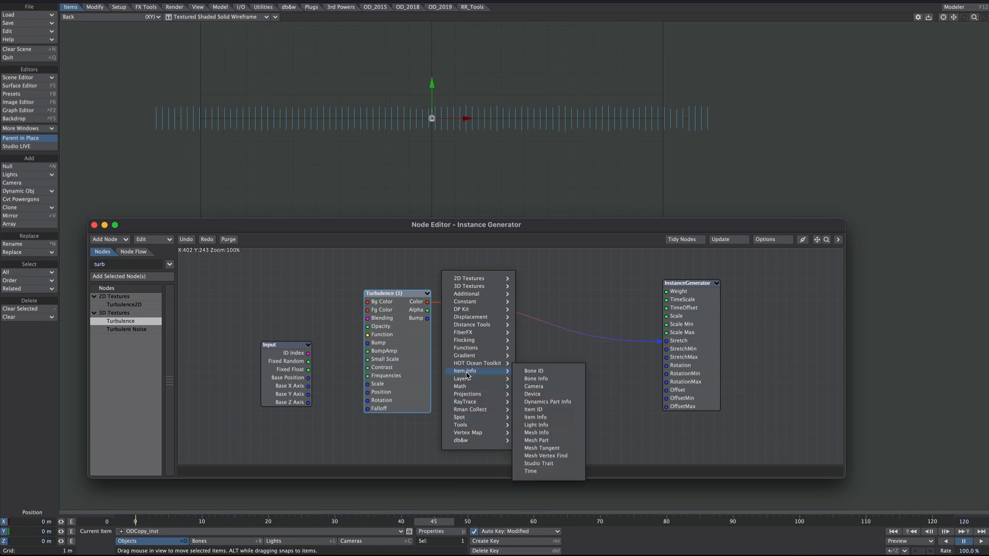
mouse_move(464, 388)
mouse_move(530, 387)
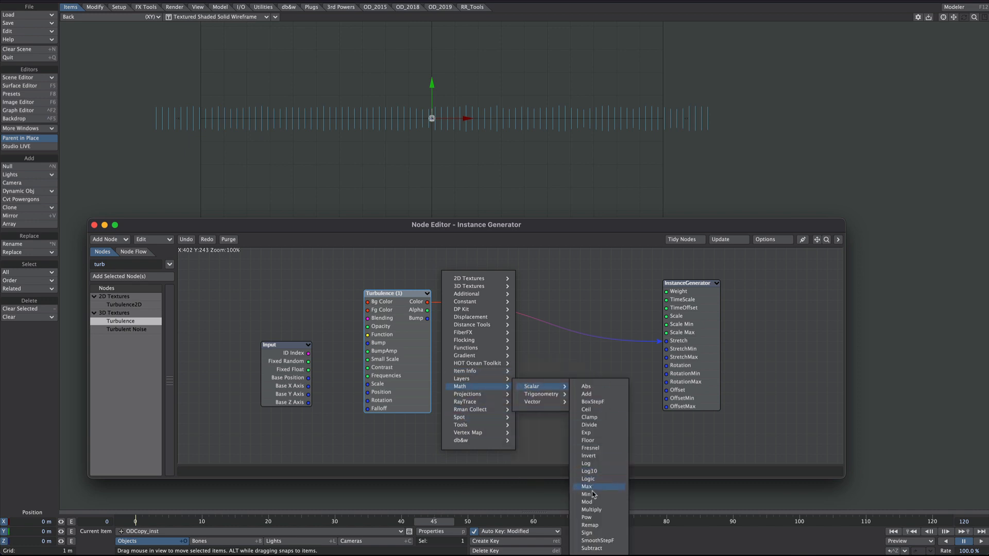
left_click(592, 510)
left_click_drag(505, 362, 493, 339)
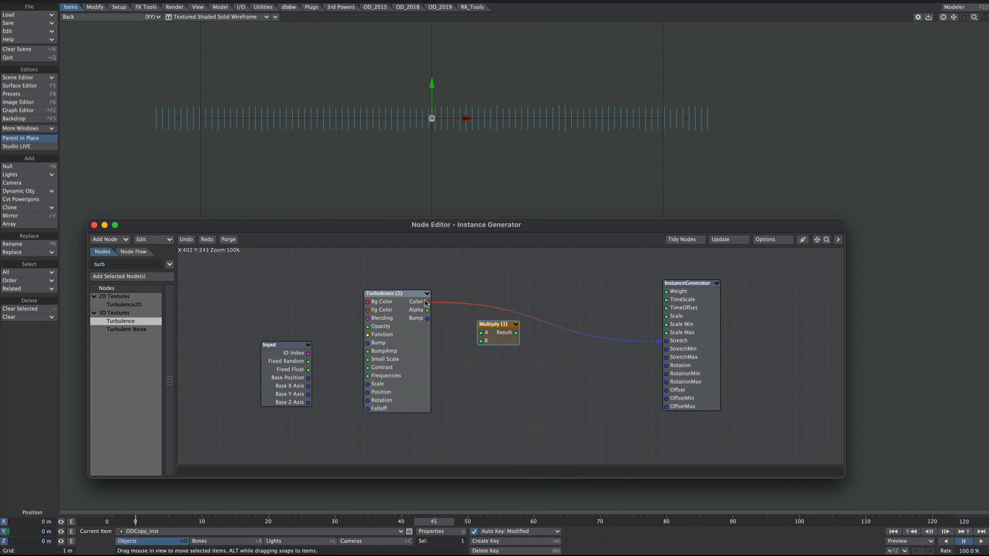
left_click_drag(427, 302, 683, 346)
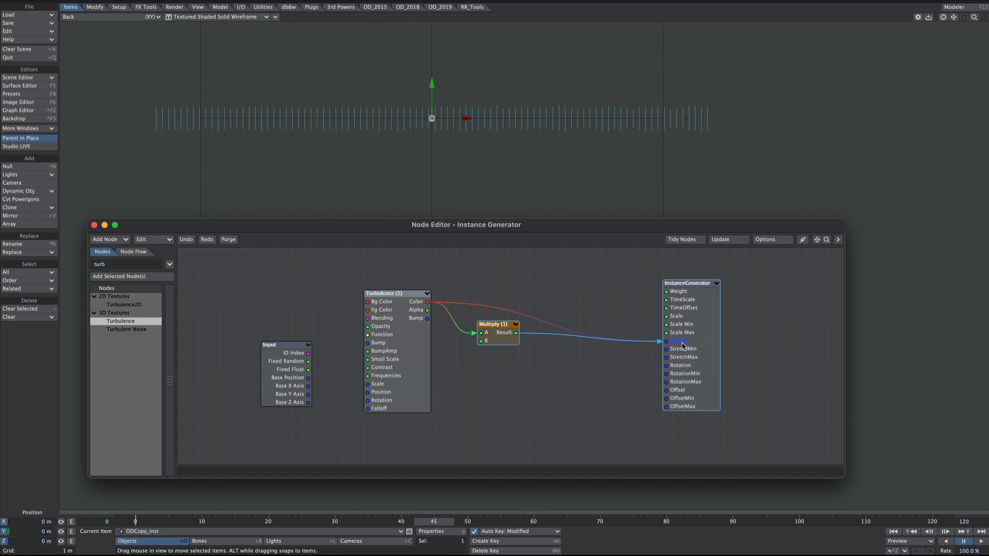
Step: Set the Multiply node's B value to 10 and close its attributes
double_click(497, 332)
left_click(854, 367)
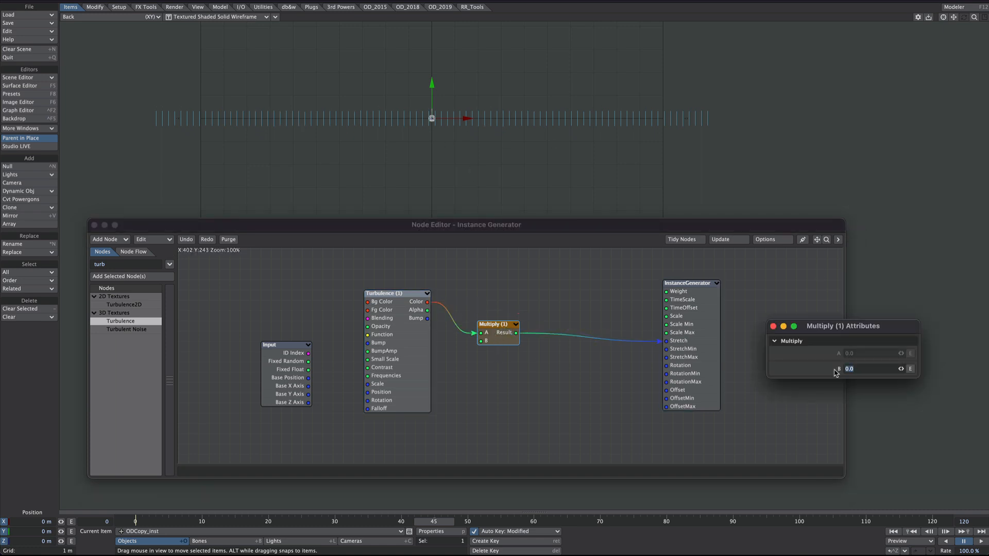
type("10")
key("Return")
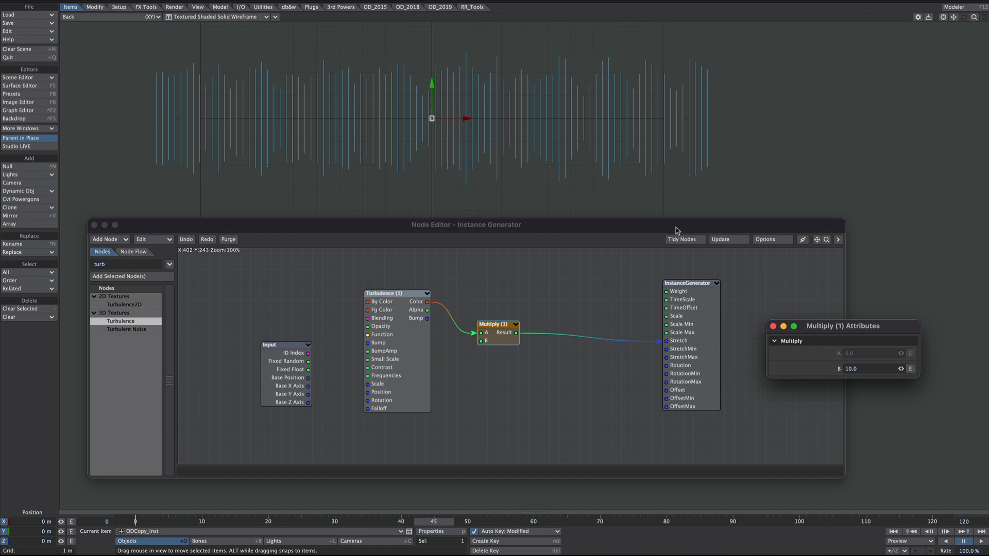
left_click(772, 326)
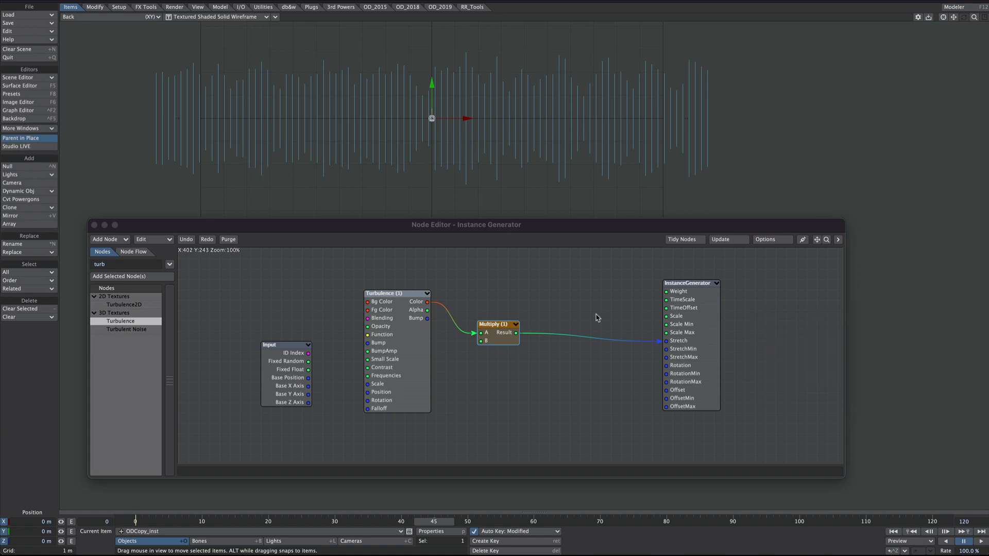
Step: Reduce the Turbulence texture's Scale X to 90.1 cm
left_click_drag(468, 167, 511, 163, "ctrl+alt")
left_click_drag(606, 114, 648, 134, "alt")
double_click(390, 335)
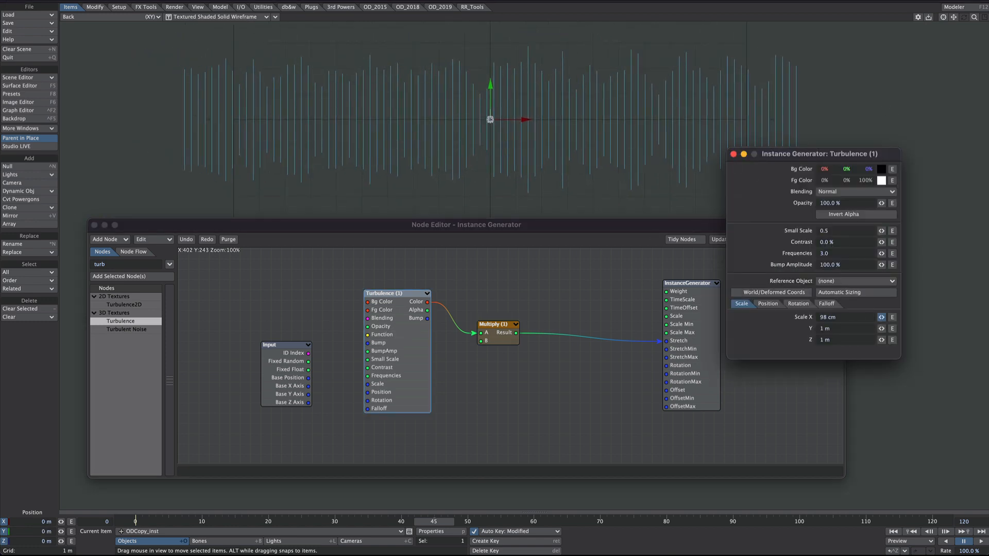
left_click_drag(881, 317, 874, 317)
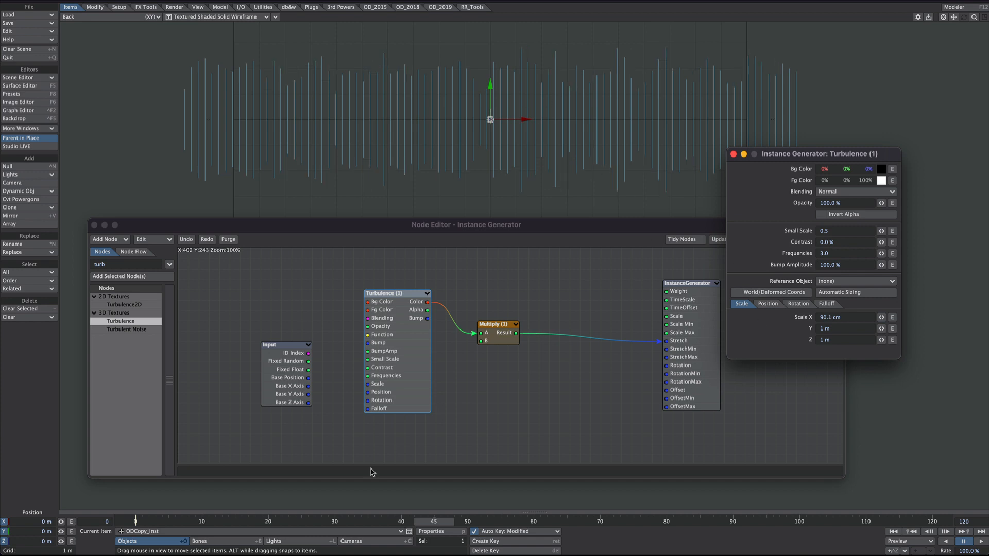
Step: Add a null object named ref to the scene
key("ctrl+n")
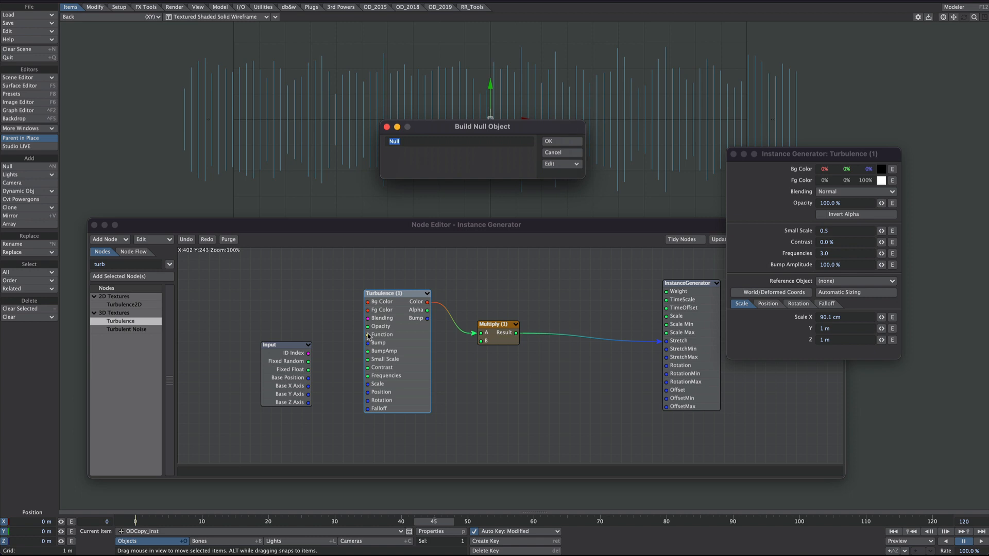
type("ref")
key("Return")
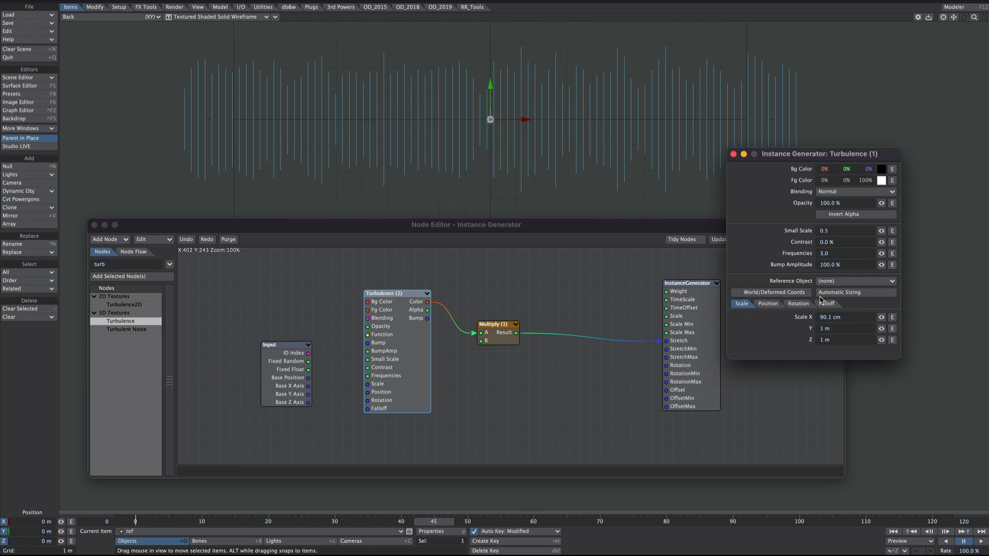
left_click(773, 305)
left_click(745, 305)
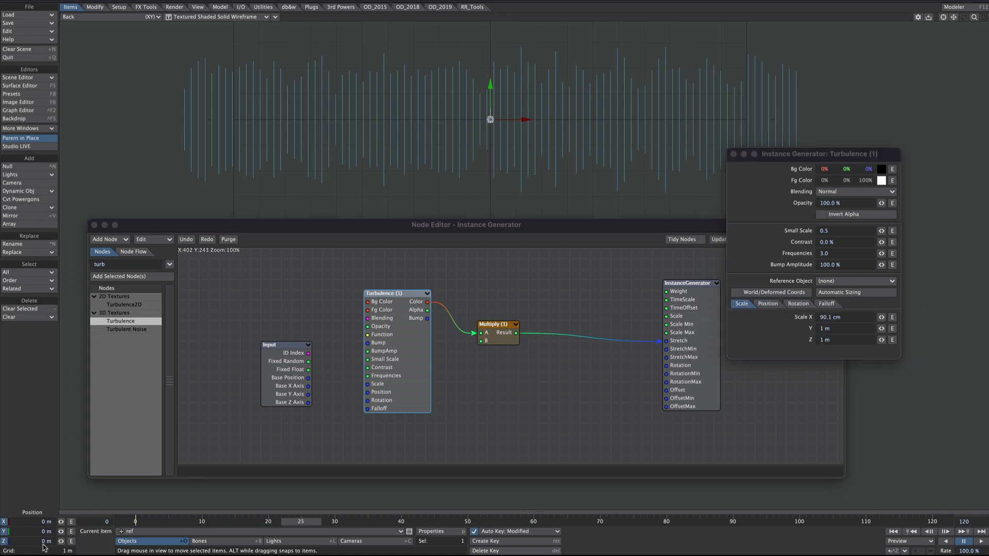
Step: Key the ref null's Z position at 2 m on frame 25 and check its motion in the Perspective view
left_click_drag(42, 541, 67, 539)
type("2")
mouse_move(313, 522)
left_mouse_down()
mouse_move(207, 522)
mouse_move(314, 521)
left_mouse_up()
key("4")
Step: Set the post behavior of ref's Position.Z channel to Offset Repeat in the Graph Editor
key("ctrl+F2")
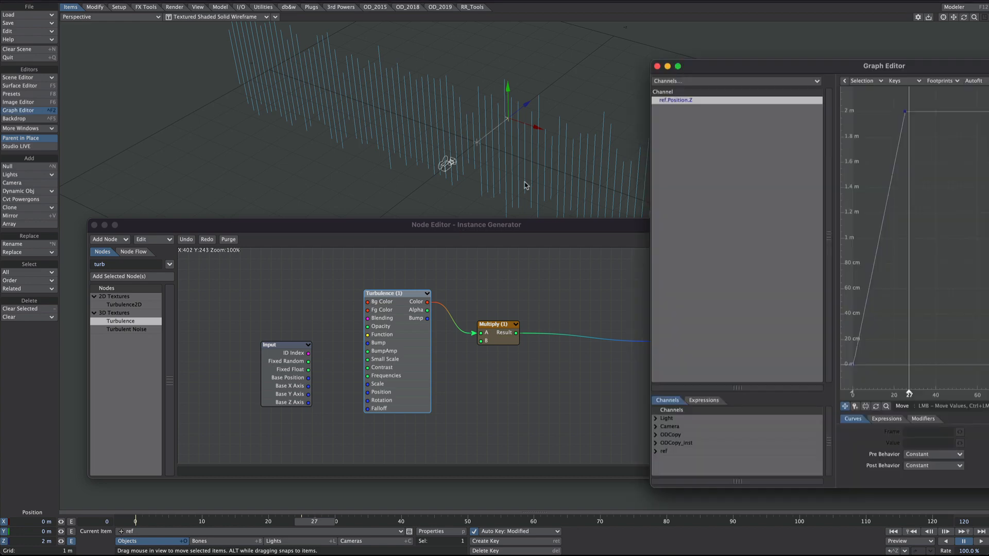
left_click(909, 466)
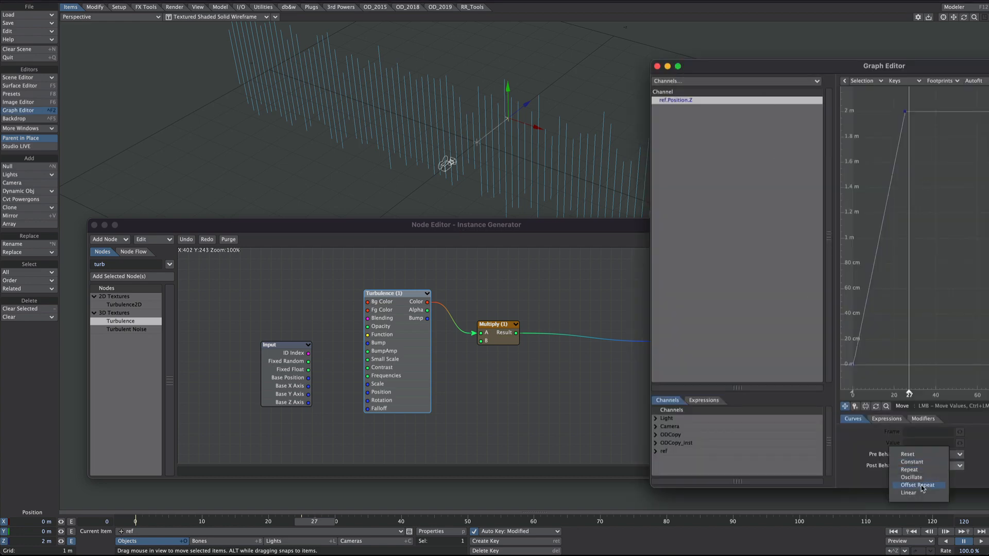
left_click(922, 485)
left_click(657, 66)
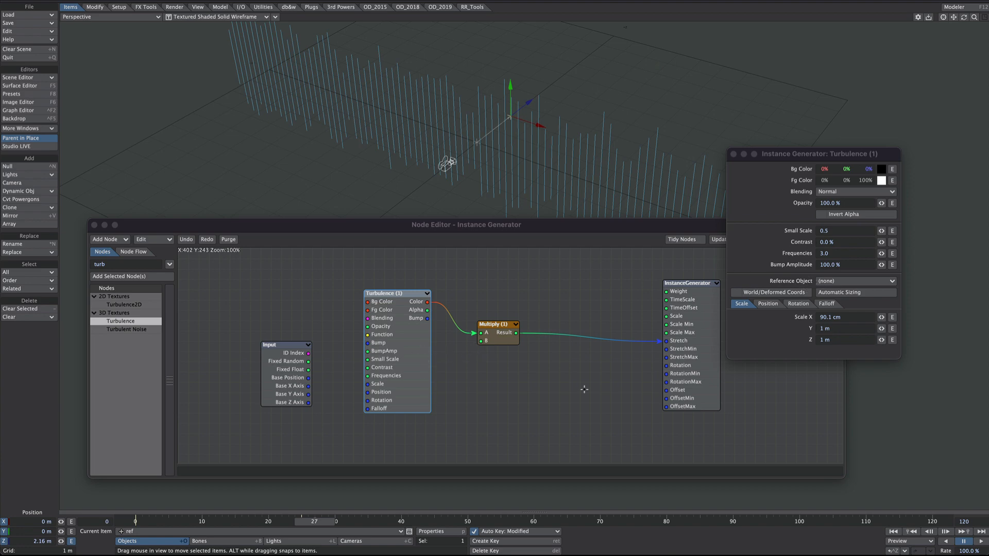
Step: Use the ref null as the Turbulence texture's reference object and scrub the timeline to check the effect
left_click(832, 281)
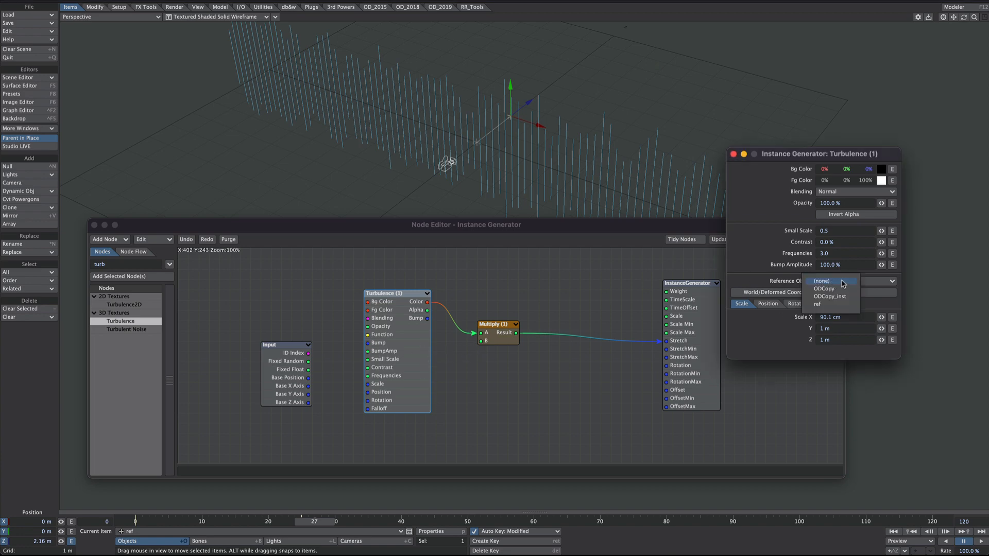
left_click(829, 311)
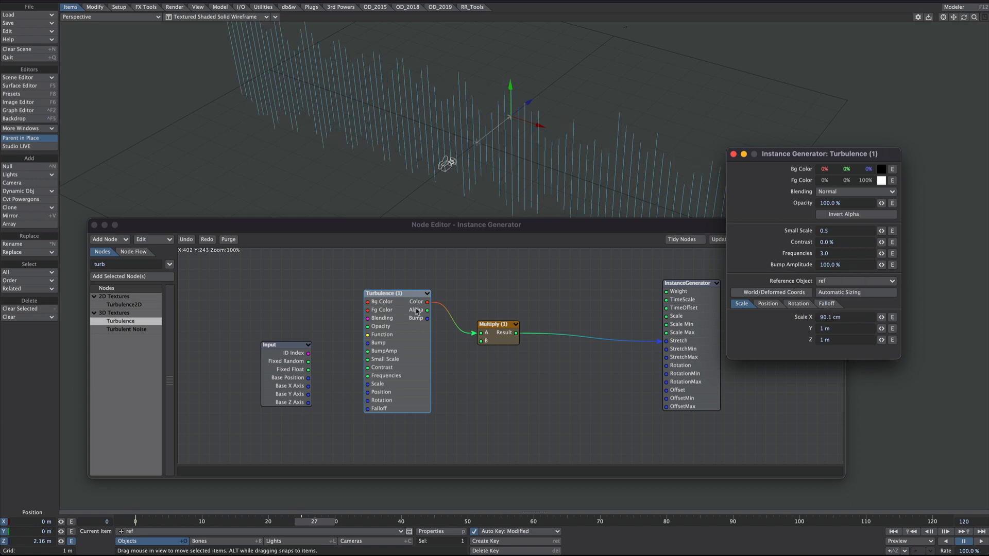
left_click_drag(314, 521, 148, 521)
Step: Play the animation in the Back view and set the Turbulence scale to 76 cm in X and 47.4 cm in Z
key("1")
left_click(981, 541)
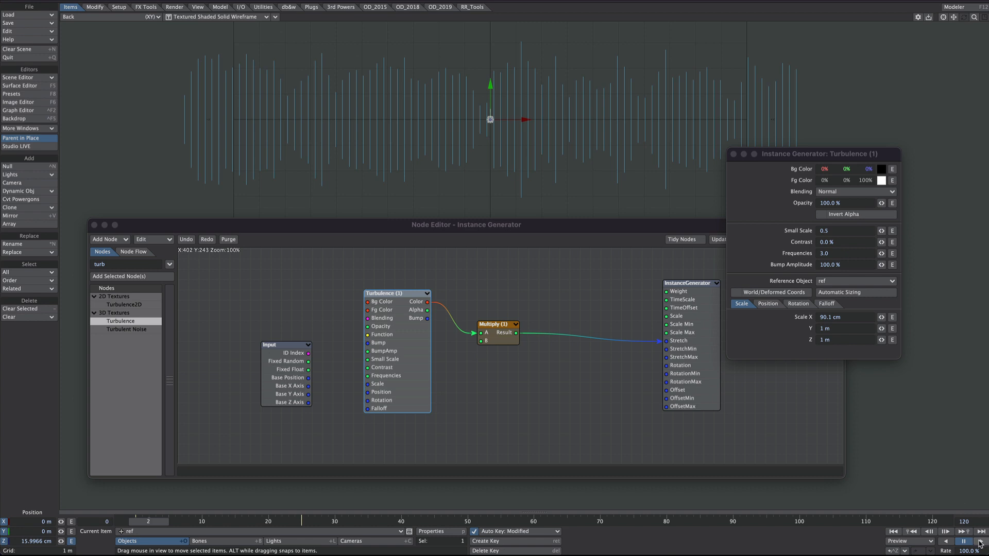
left_click_drag(883, 341, 870, 344)
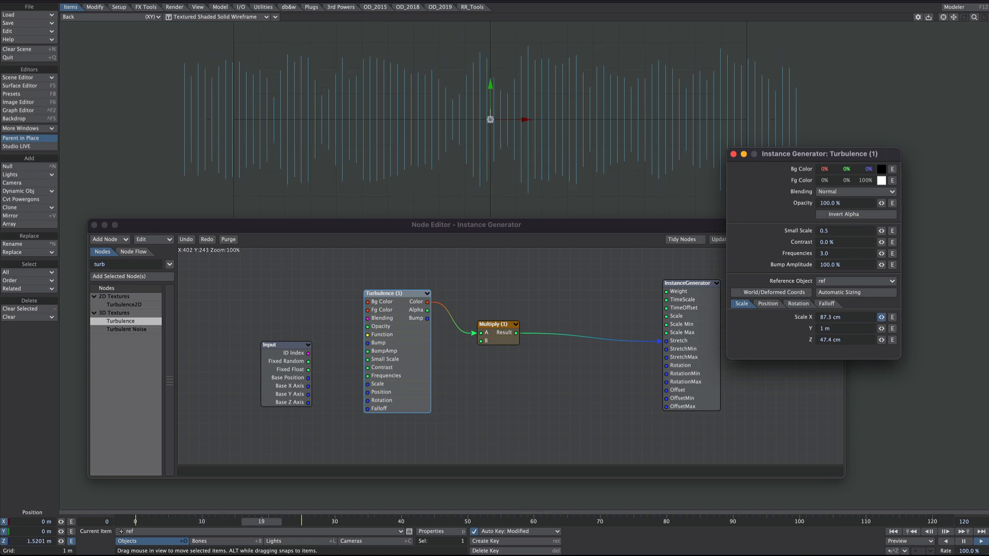
left_click_drag(884, 318, 883, 319)
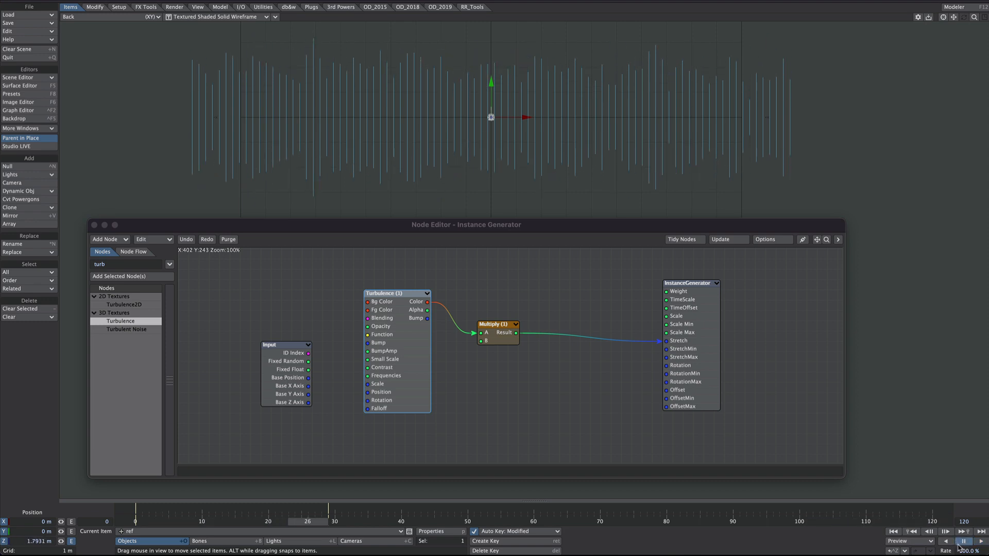
Step: Set the Turbulence texture's Contrast to 80% and scrub to frame 35 to check the stretched lines
double_click(391, 338)
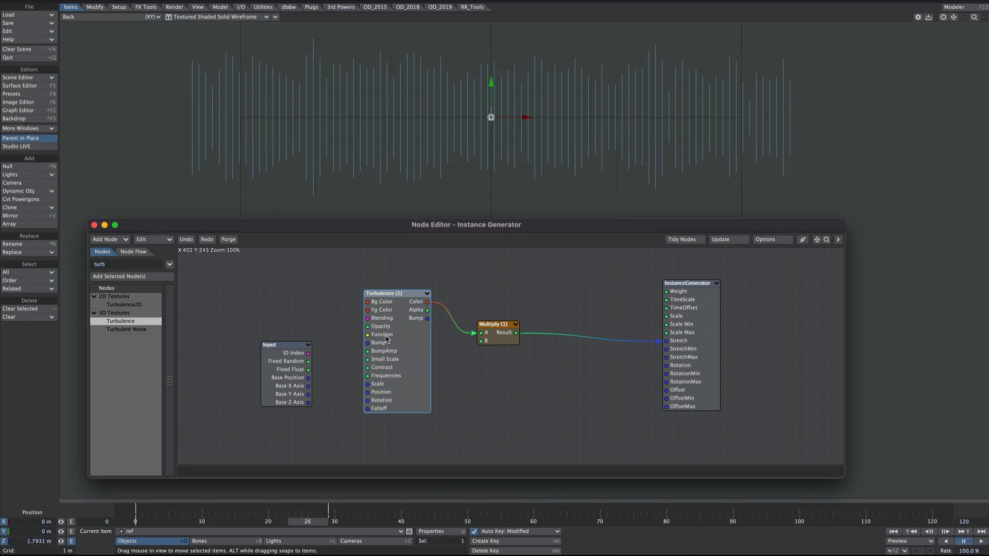
left_click(838, 243)
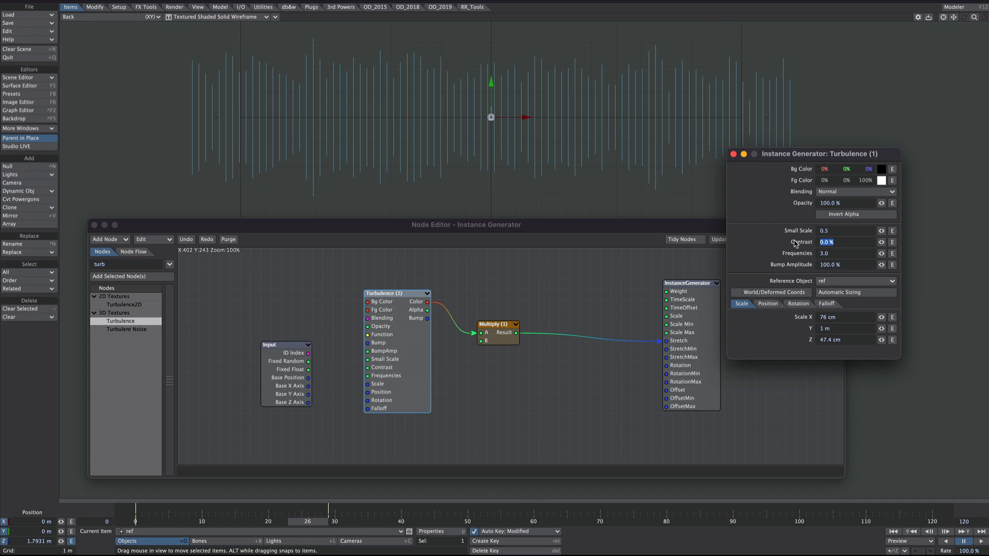
type("80")
key("Tab")
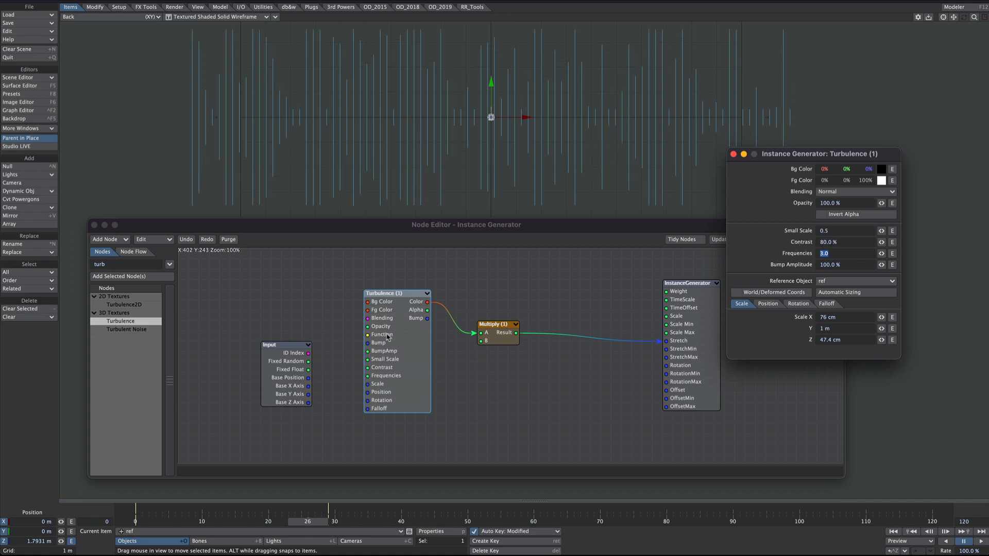
left_click_drag(319, 520, 367, 520)
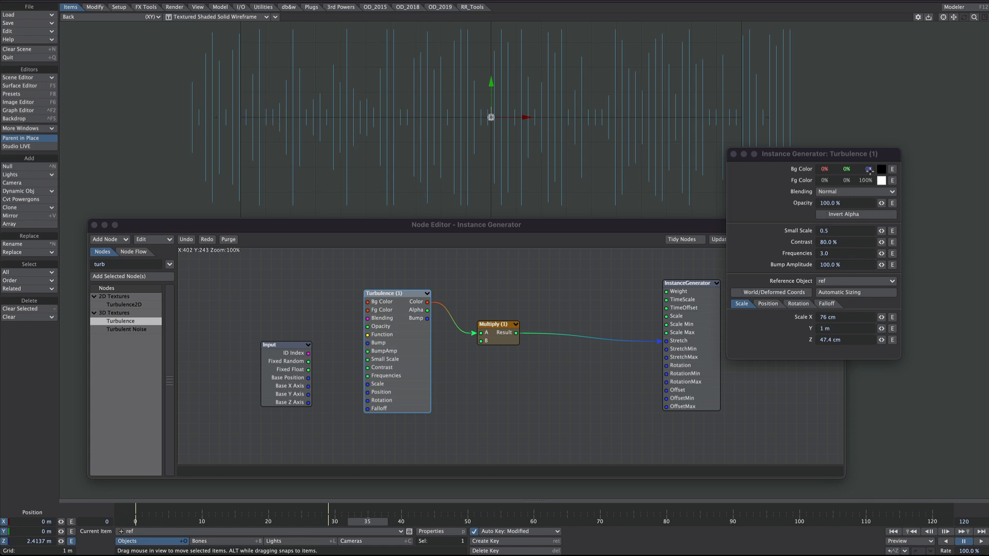
Step: Add a constant Scalar node with the value -1 and connect it to Turbulence's Bg Color input
left_click(109, 265)
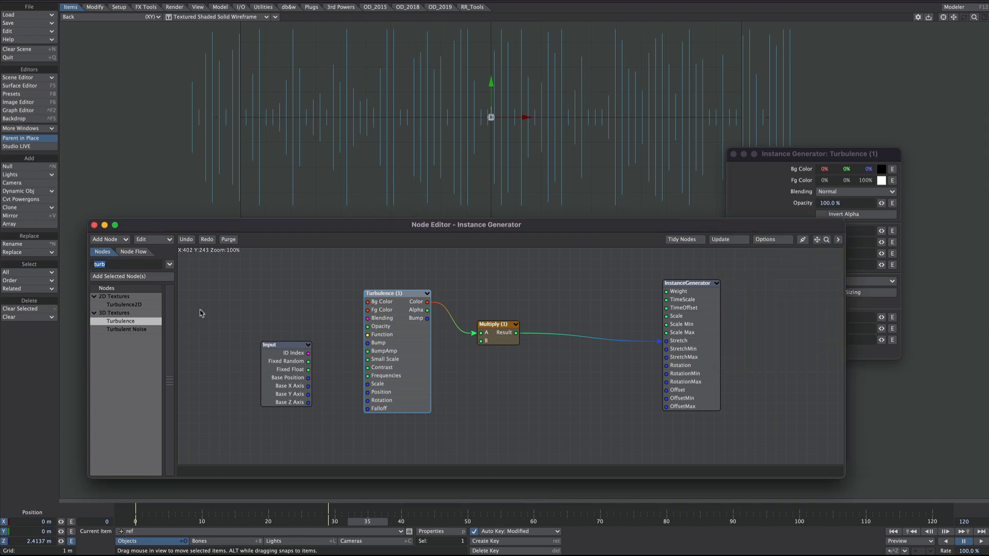
type("sca")
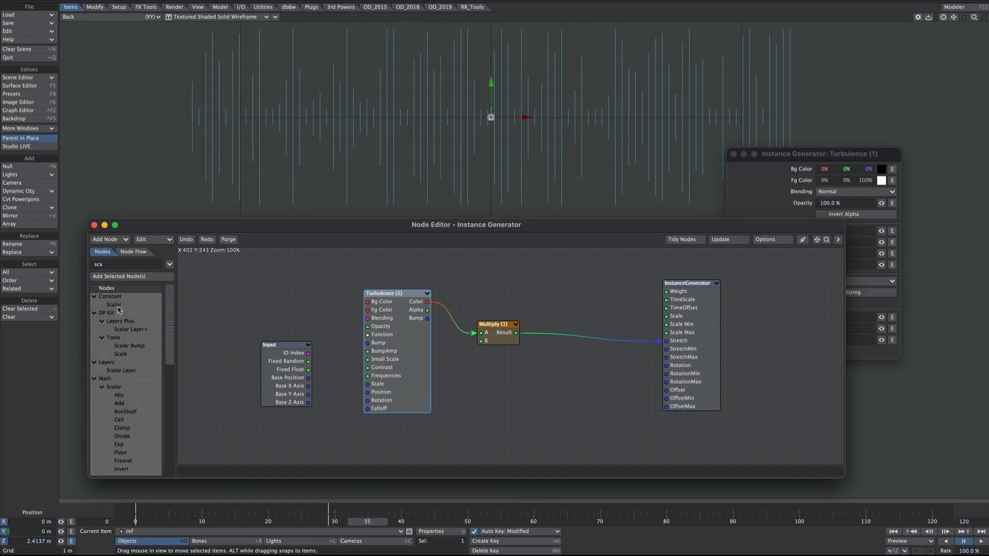
double_click(116, 306)
left_click_drag(500, 354, 283, 313)
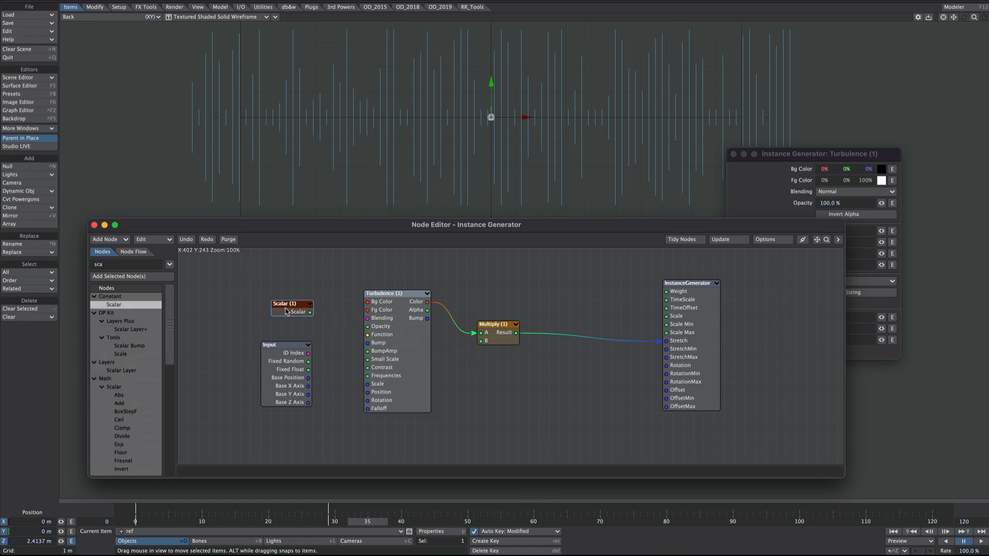
double_click(287, 312)
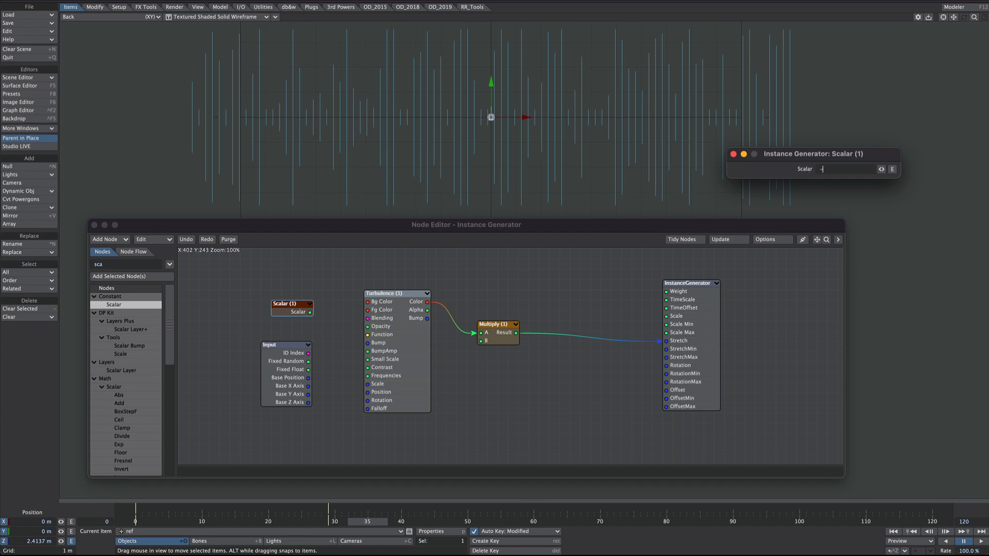
left_click_drag(310, 311, 381, 302)
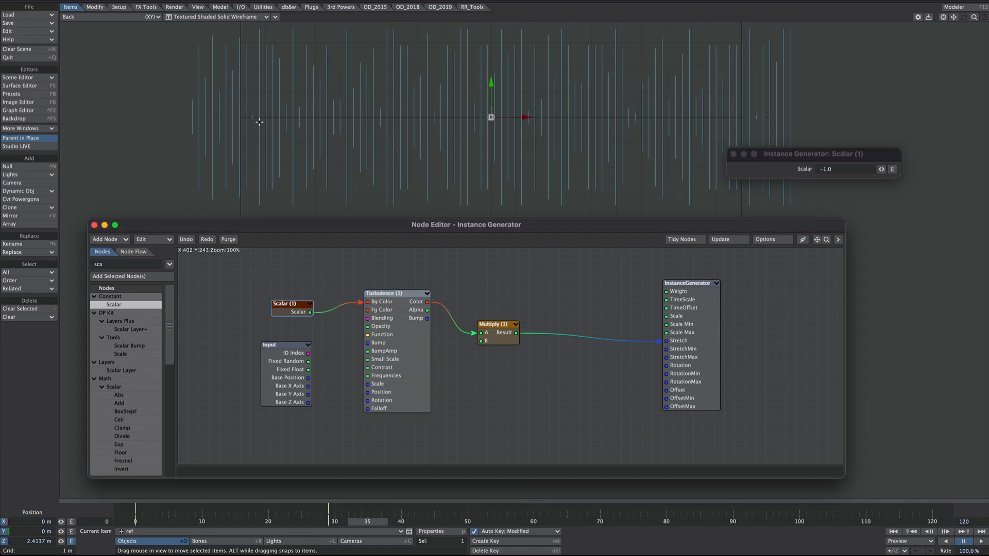
mouse_move(368, 519)
left_mouse_down()
mouse_move(321, 520)
mouse_move(361, 520)
left_mouse_up()
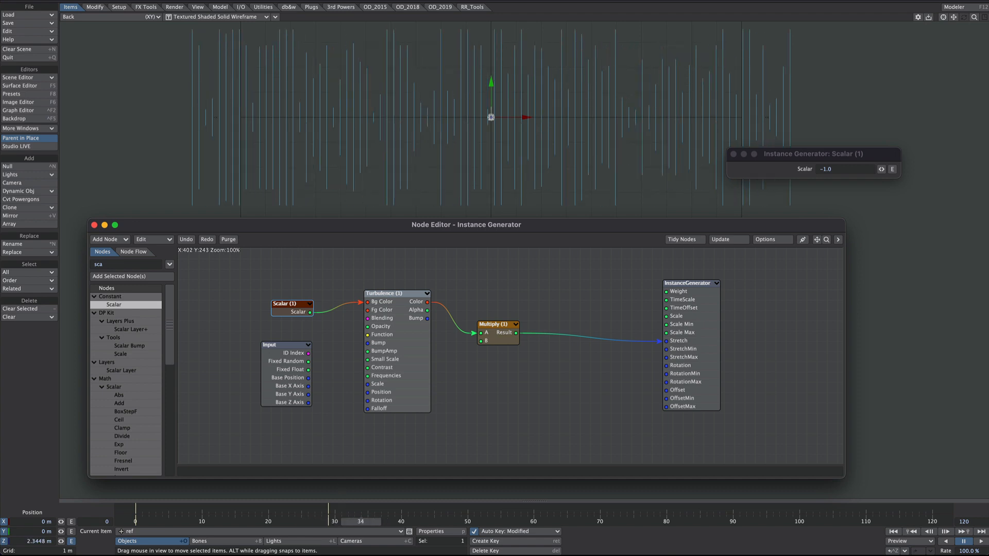
Step: Switch the viewport to VPR and preview the rendered lines at frames 31 and 36
left_click(216, 16)
left_click(170, 25)
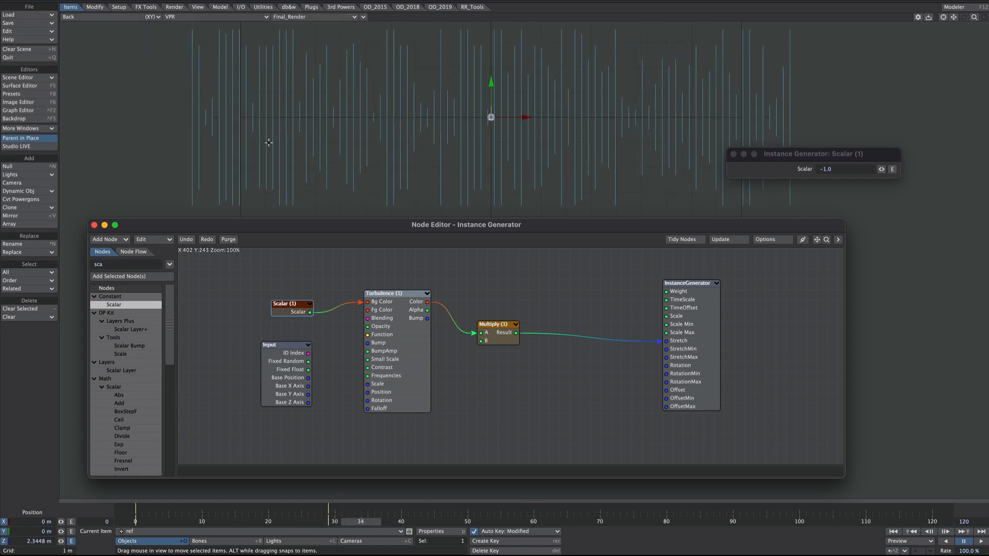
left_click_drag(361, 521, 341, 521)
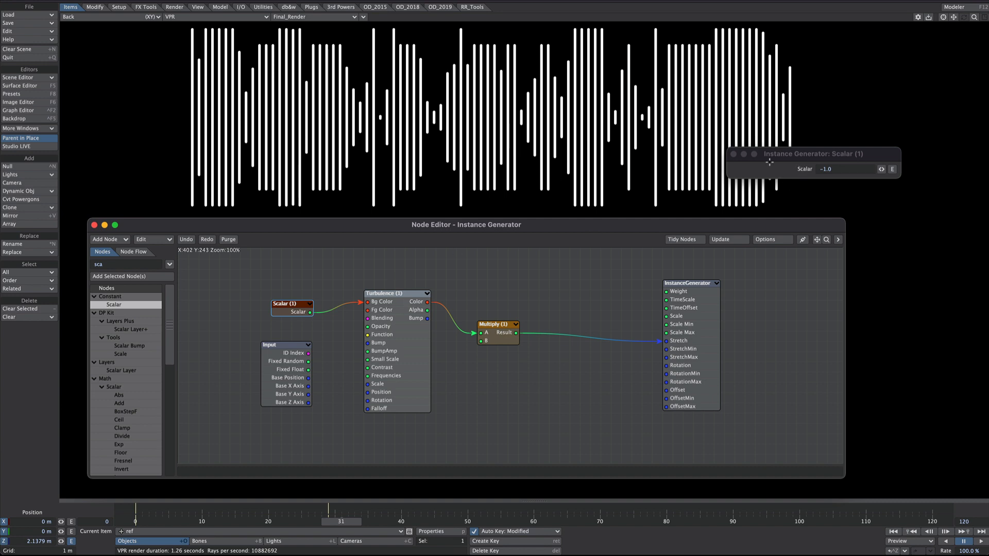
left_click_drag(335, 521, 363, 522)
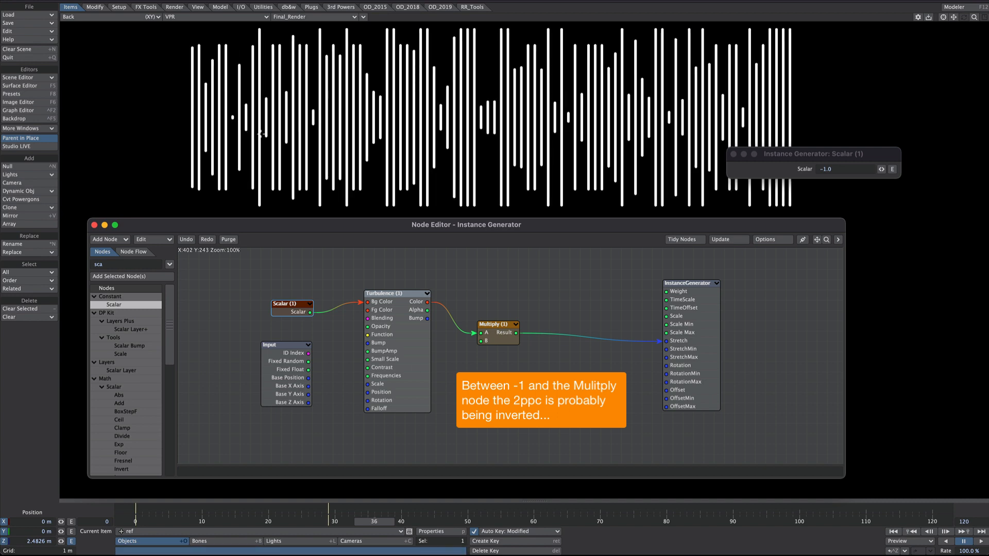
Step: Delete the constant Scalar node feeding Turbulence's Bg Color and switch the viewport to Textured Shaded Solid Wireframe
left_click(734, 154)
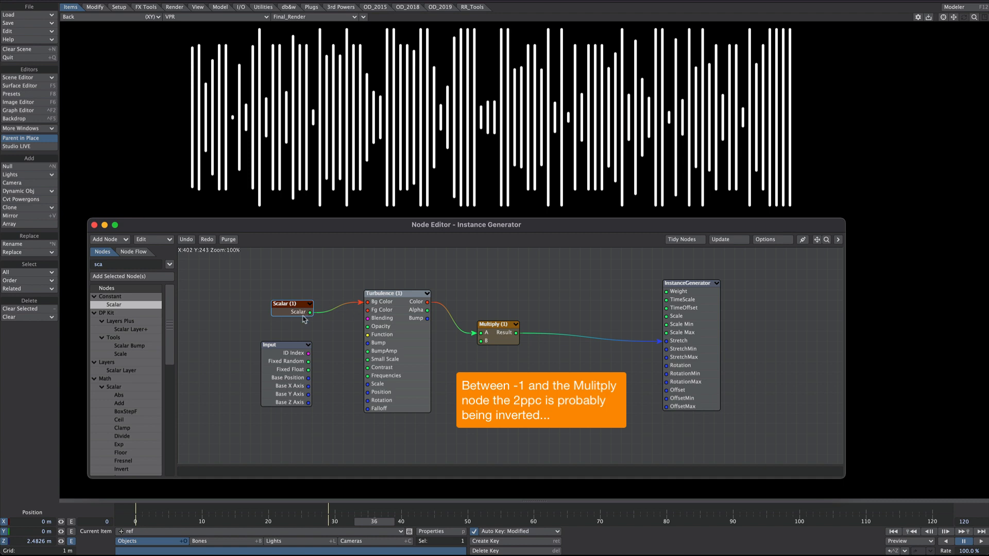
key("Delete")
left_click(185, 16)
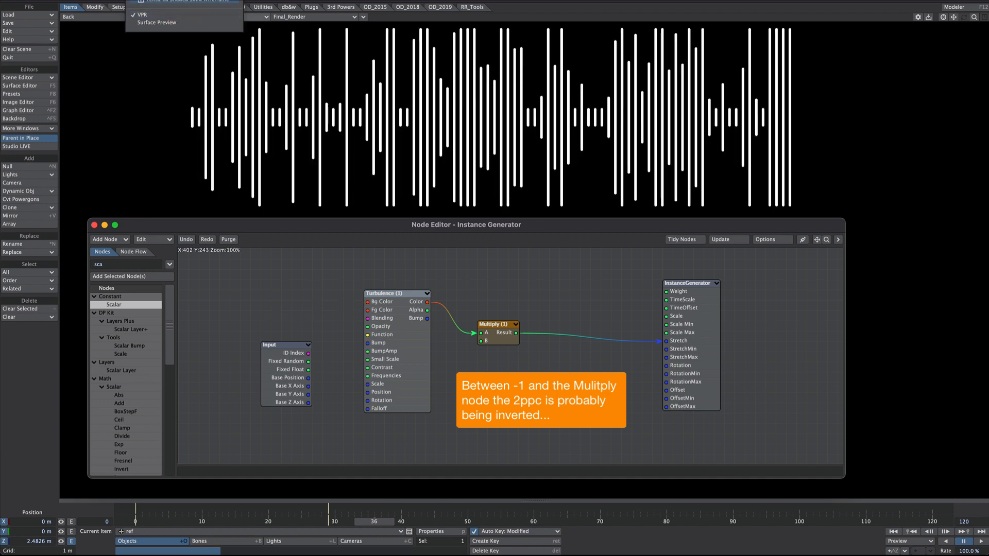
left_click(183, 1)
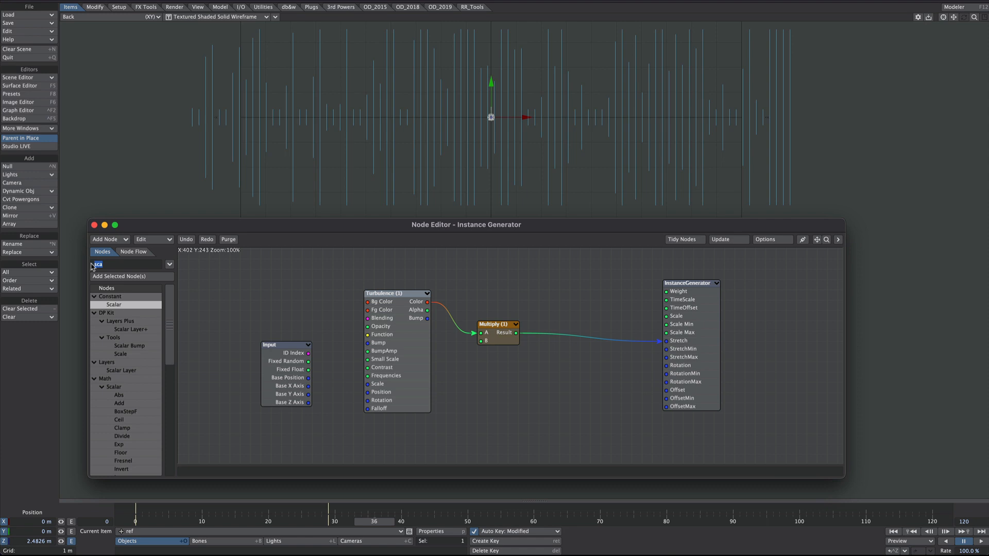
Step: Add a Math Scalar Remap node and wire it between Multiply's Result and the InstanceGenerator's Stretch input
type("rema")
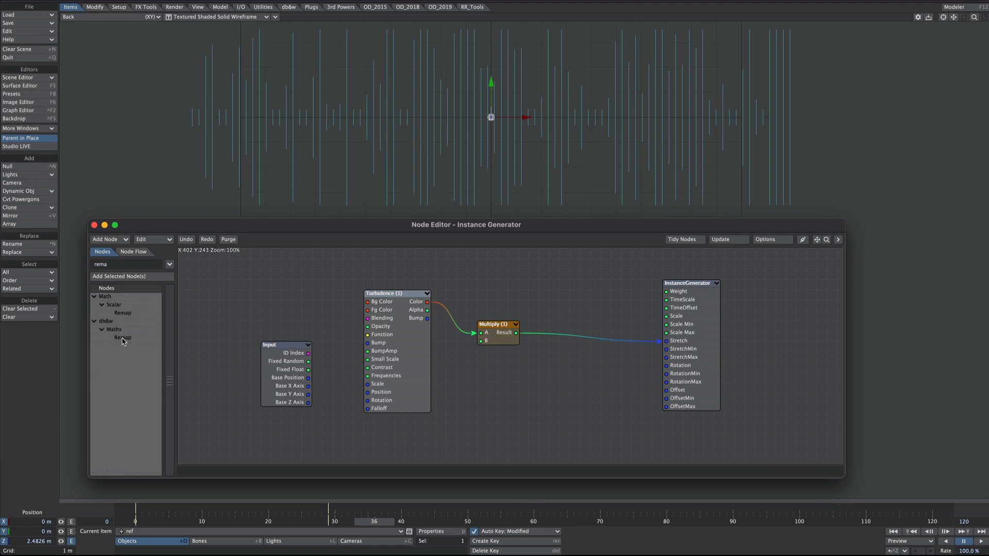
left_click(125, 314)
left_click_drag(124, 314, 566, 370)
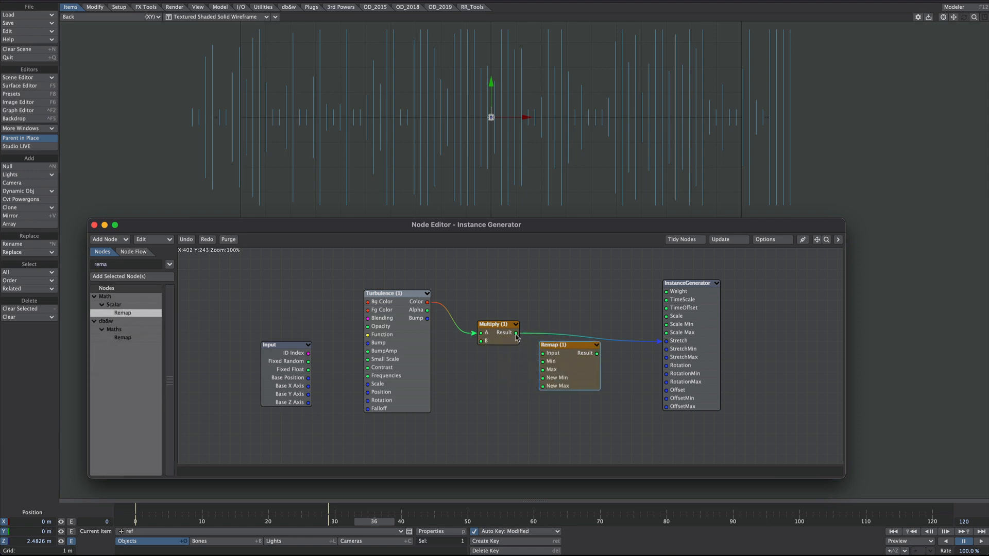
left_click_drag(516, 335, 681, 346)
Step: Set the Remap node's New Min to -1 and New Max to 0
double_click(567, 356)
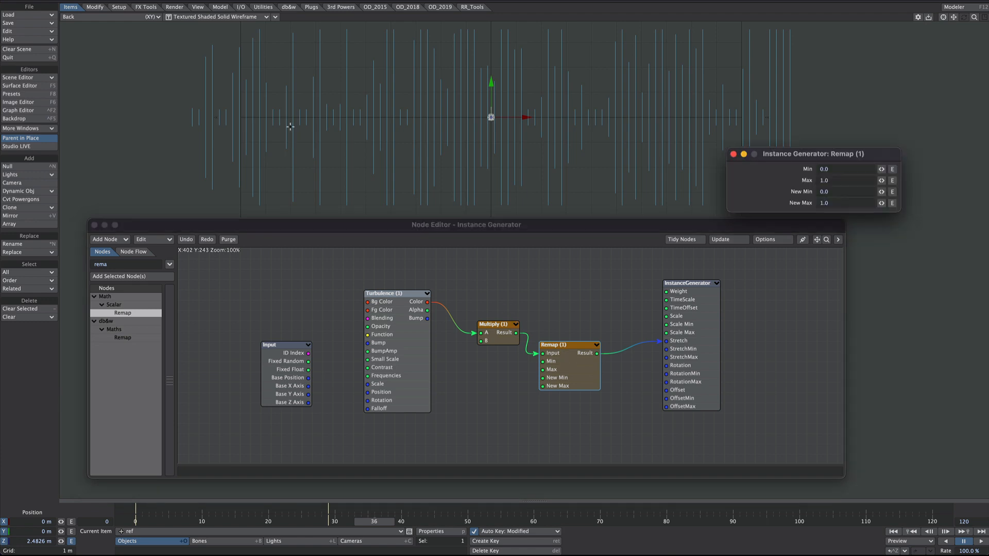
left_click_drag(812, 164, 588, 184)
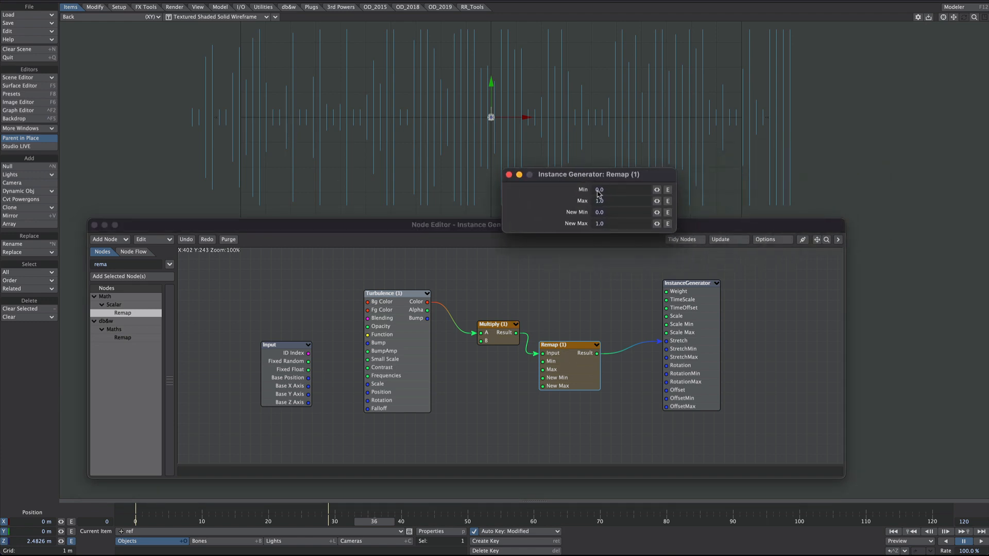
left_click(607, 211)
type("-1")
key("Tab")
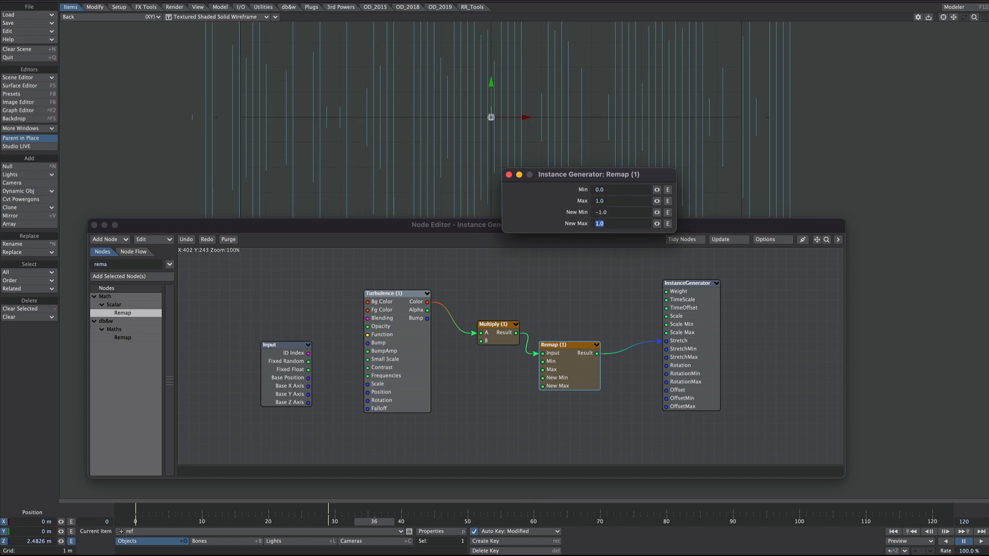
type("0")
key("Return")
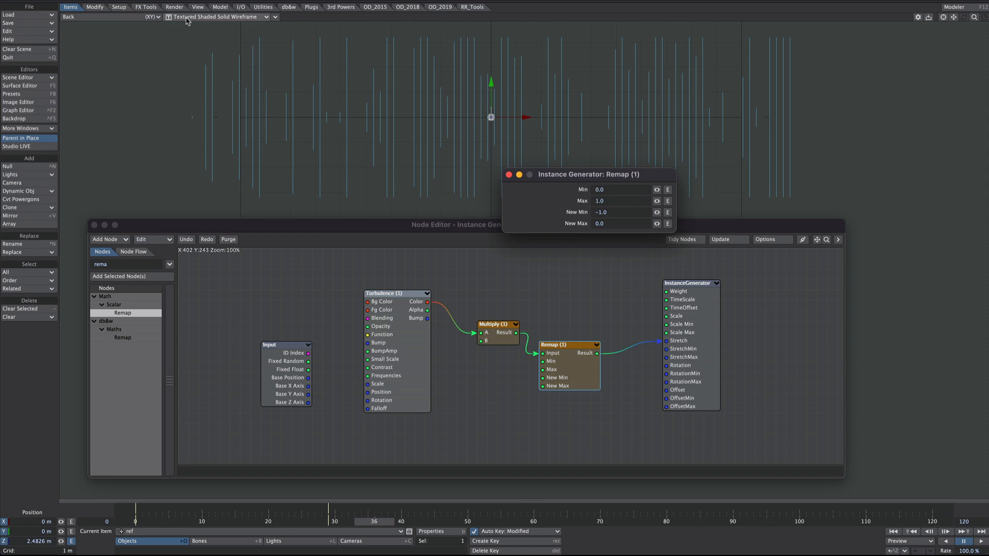
Step: Preview the lines in VPR and set the Remap node's New Min to -0.99
left_click(217, 16)
left_click(180, 36)
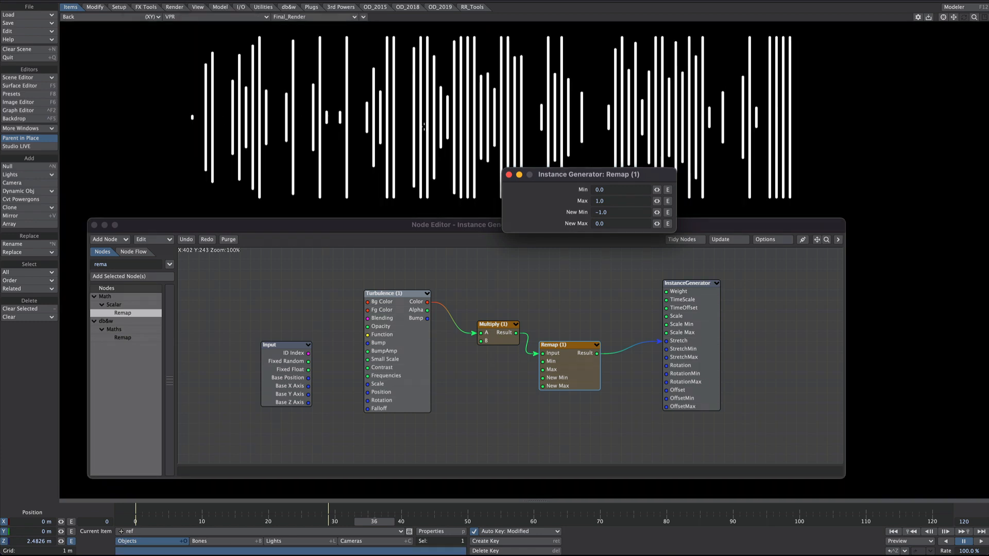
left_click_drag(610, 211, 580, 211)
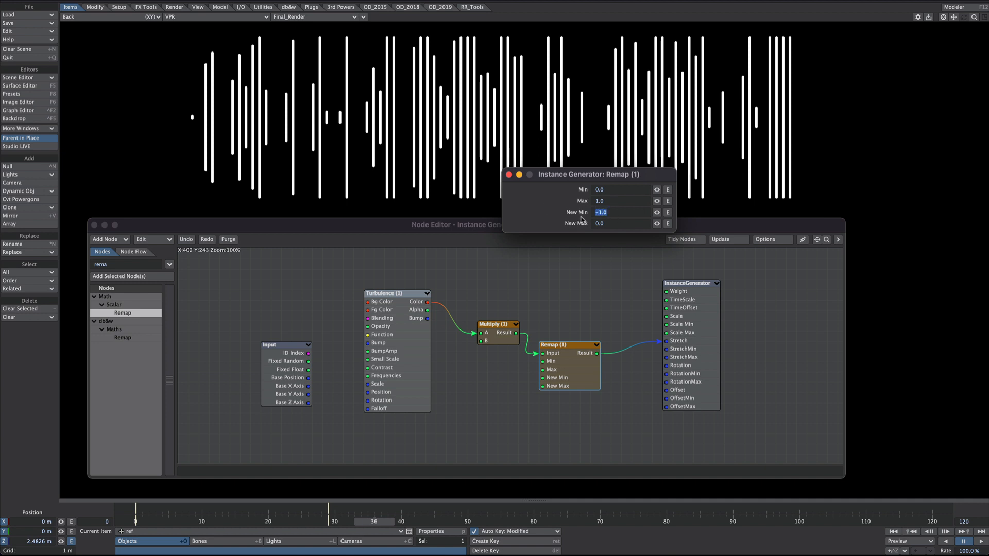
type("-")
key("Return")
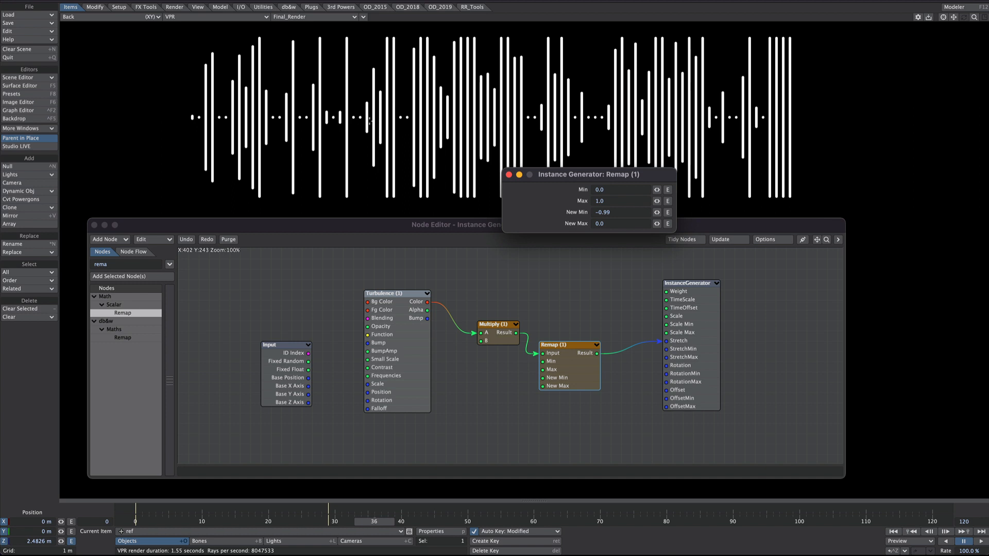
Step: Set the Turbulence texture's Contrast to 0% and close its settings
left_click(509, 175)
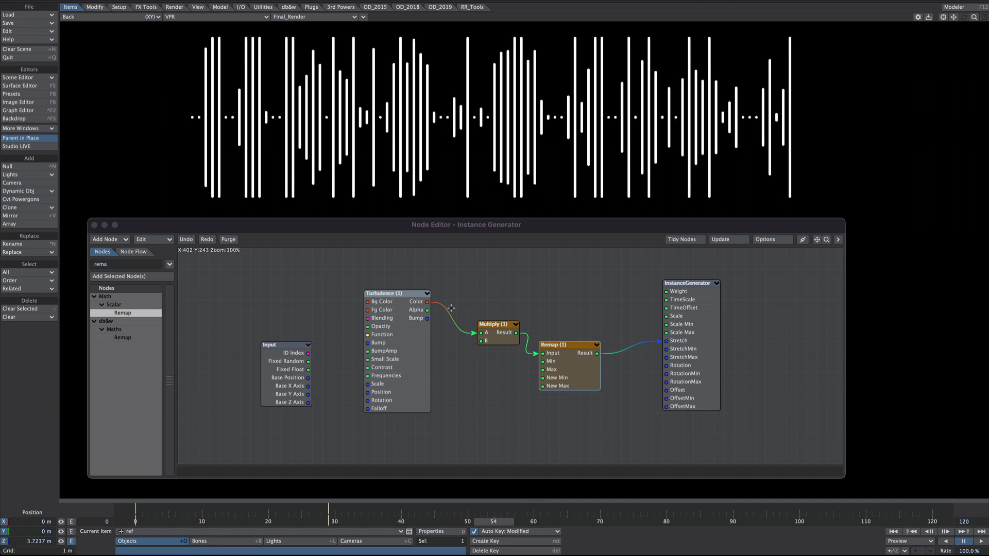
double_click(402, 369)
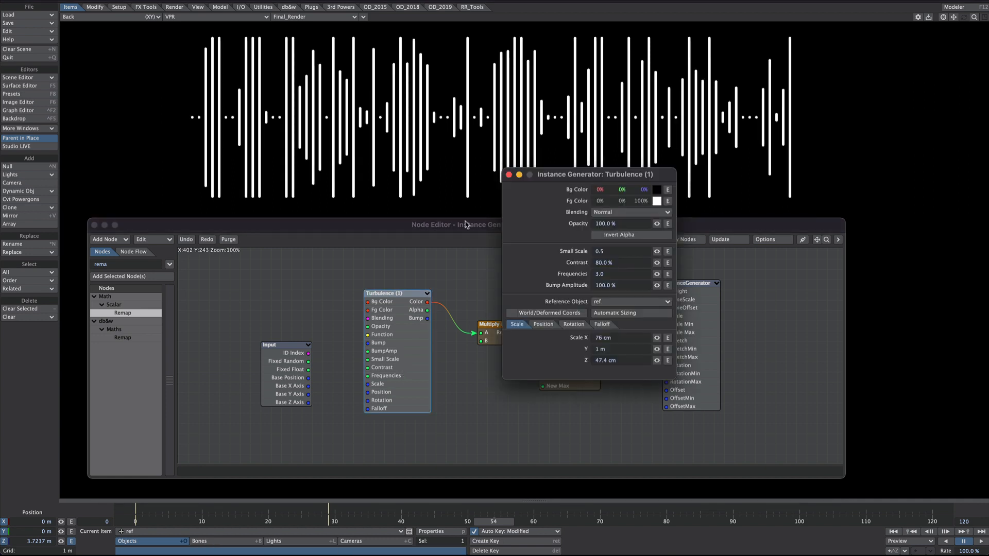
left_click(619, 262)
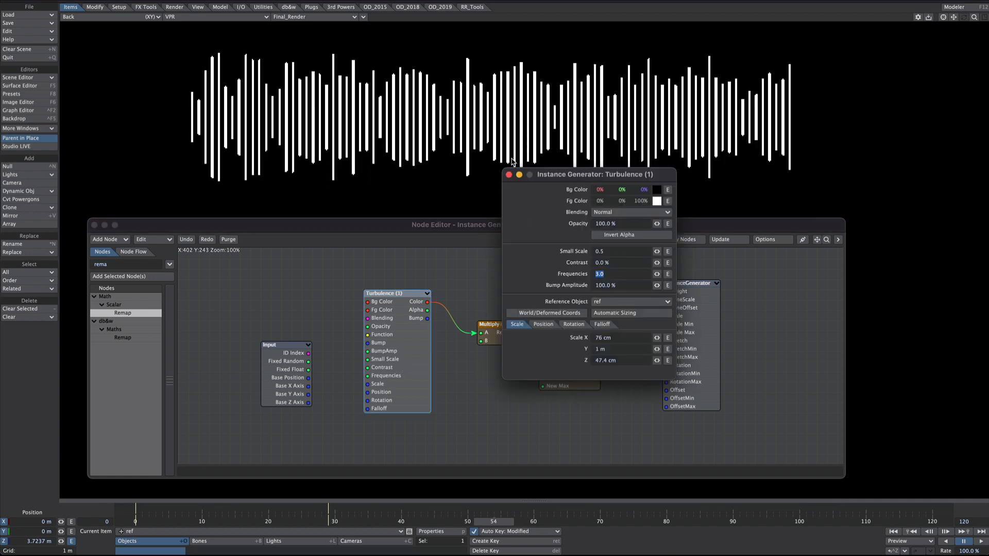
left_click(509, 174)
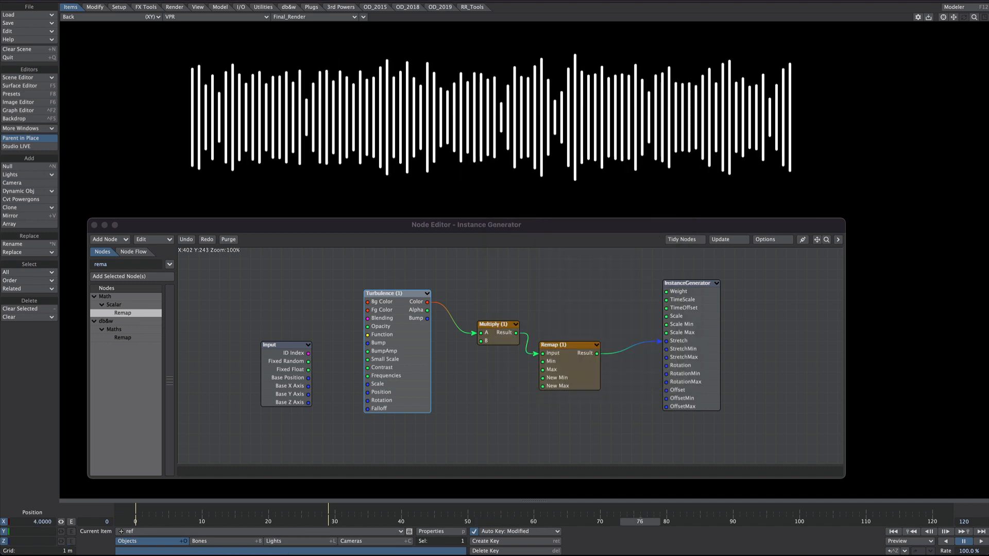
Step: Return the viewport to Textured Shaded Solid Wireframe and move the Turbulence, Multiply and Remap nodes up to free space below
scroll(387, 177, "up", 8)
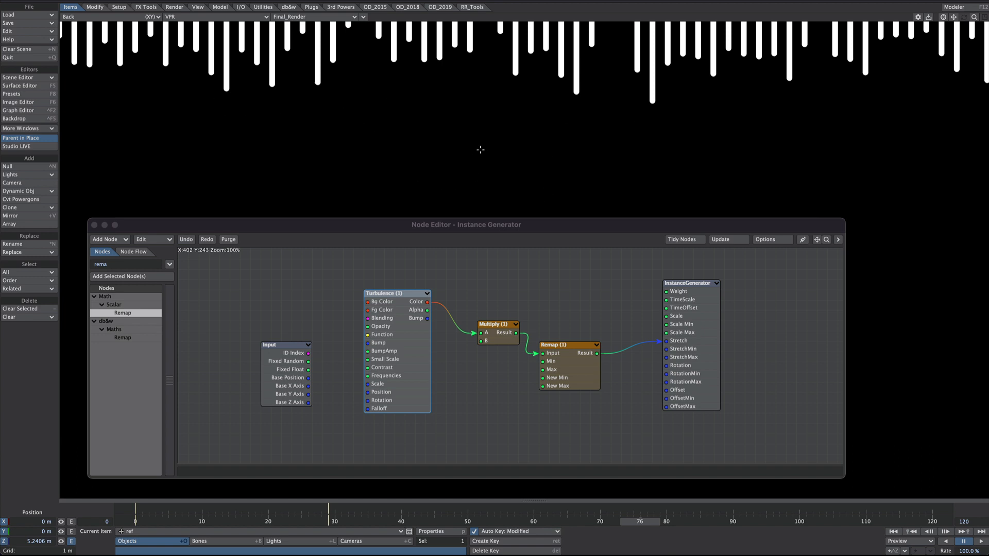
left_click_drag(562, 102, 453, 102, "ctrl+alt")
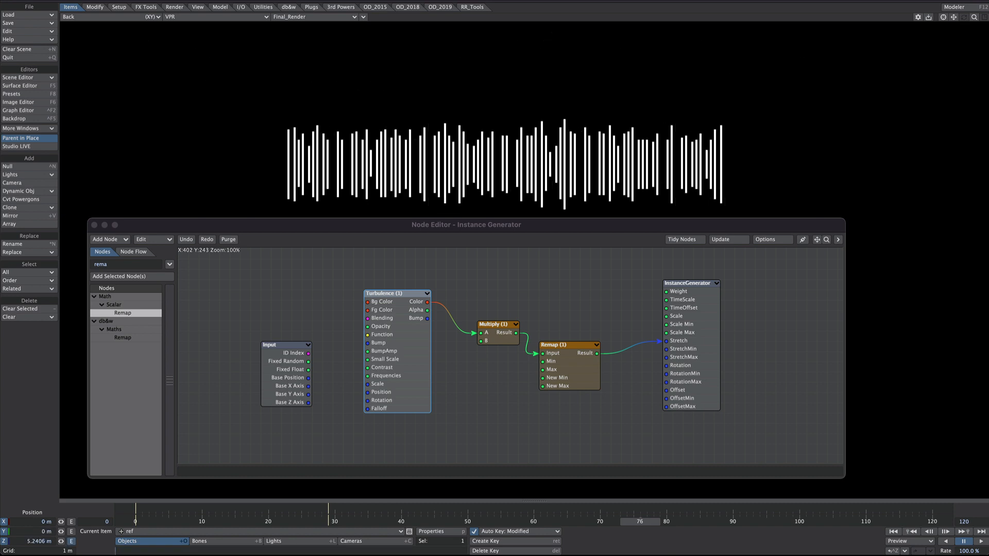
left_click_drag(516, 191, 472, 158, "alt+shift")
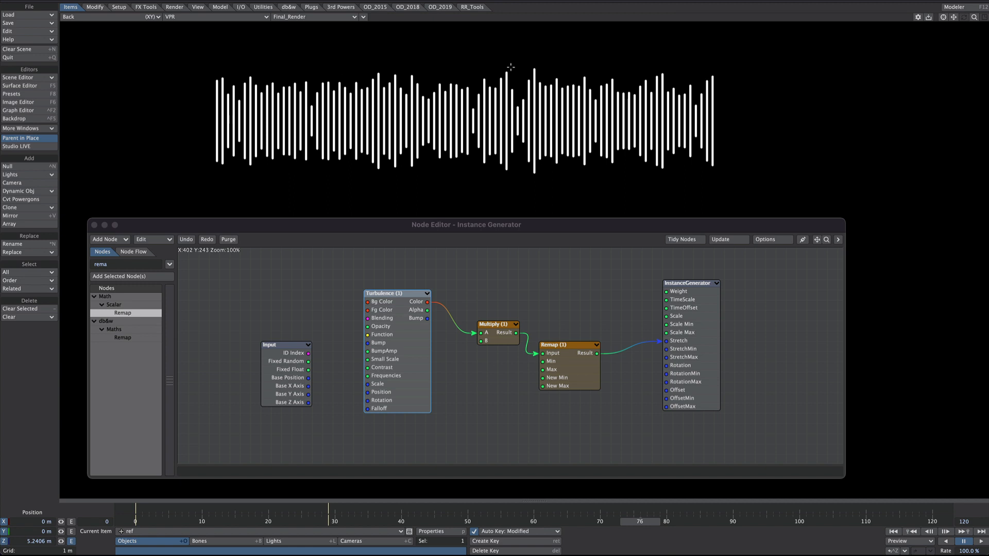
left_click(213, 16)
left_click(217, 4)
left_click_drag(417, 395, 387, 334)
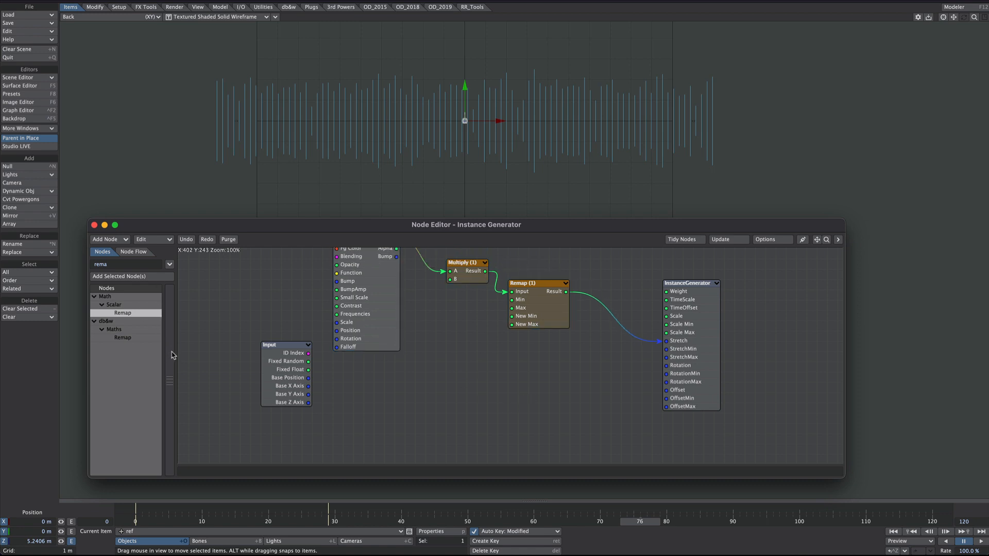
Step: Add a Channel Blender node below Turbulence and connect the Input node's Base Position to its Vector input
double_click(114, 263)
type("ch")
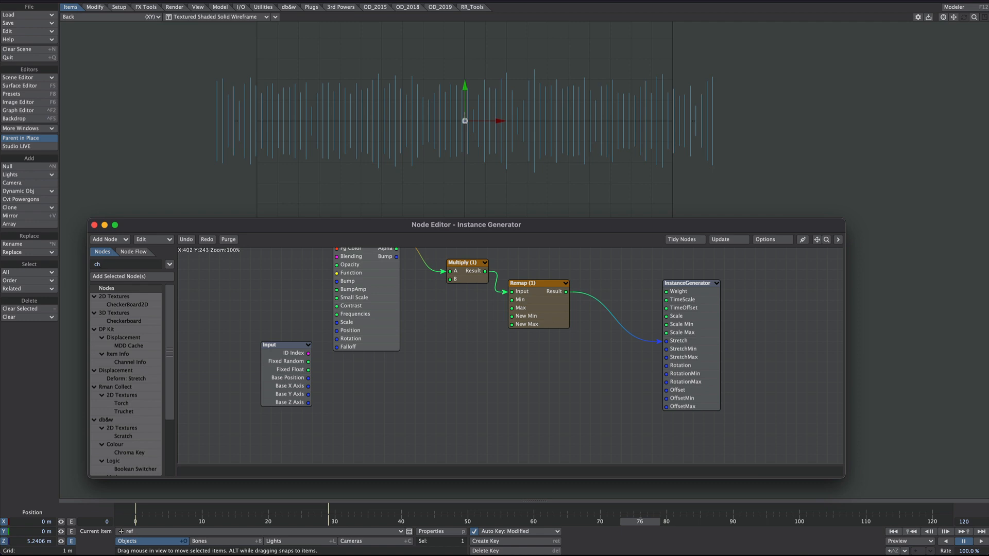
type("an")
double_click(138, 338)
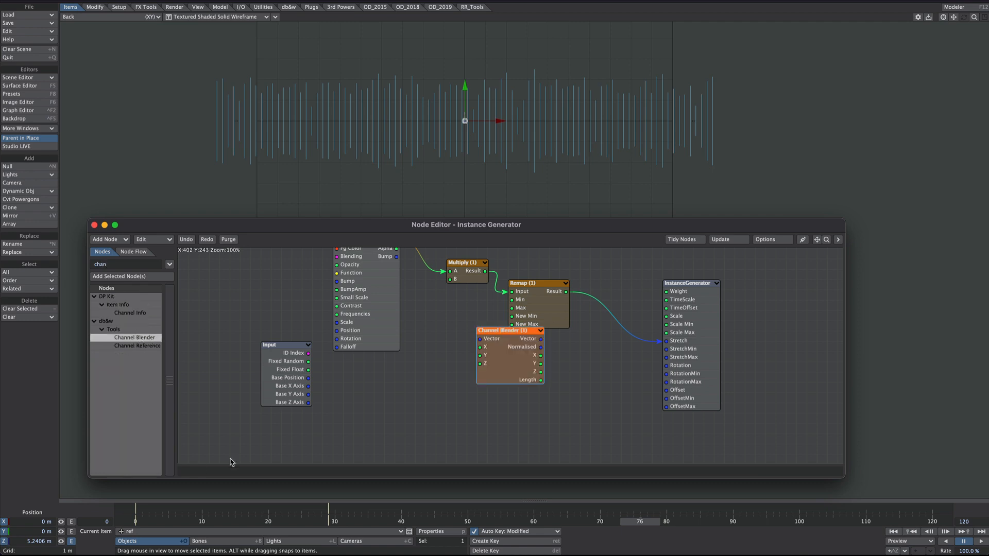
left_click_drag(487, 361, 373, 412)
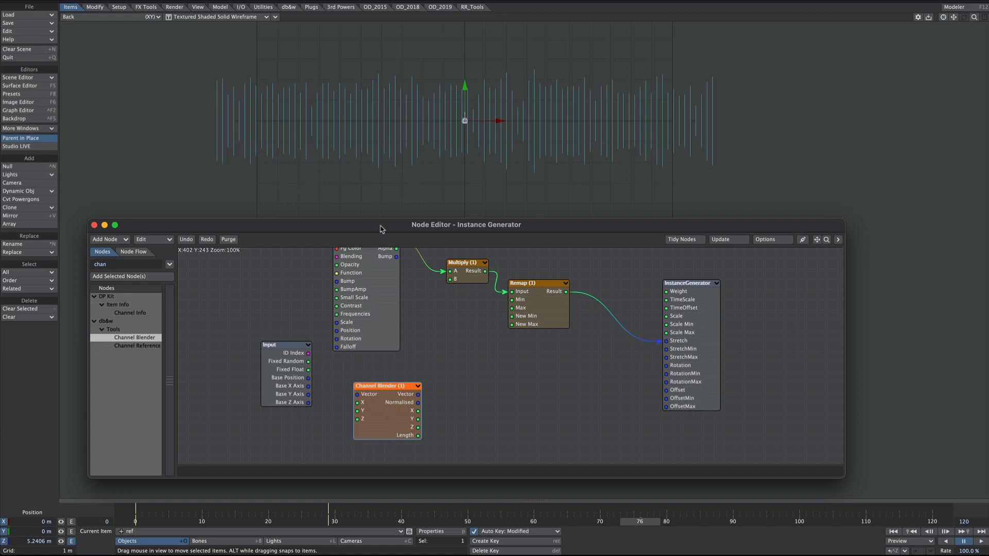
left_click_drag(308, 378, 357, 395)
Step: Add a Gradient node beside the Channel Blender and connect the Channel Blender's Length output to its Input
double_click(99, 264)
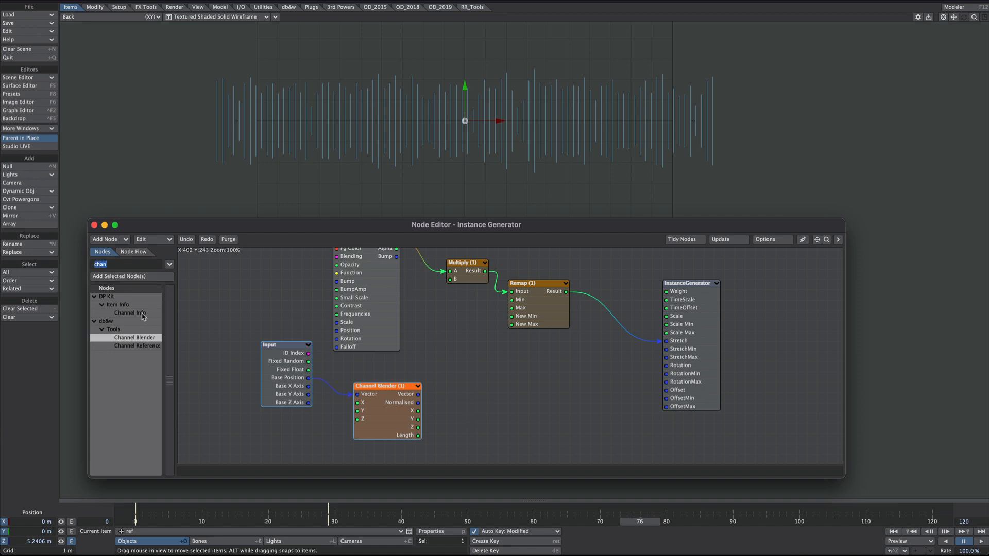
type("grad")
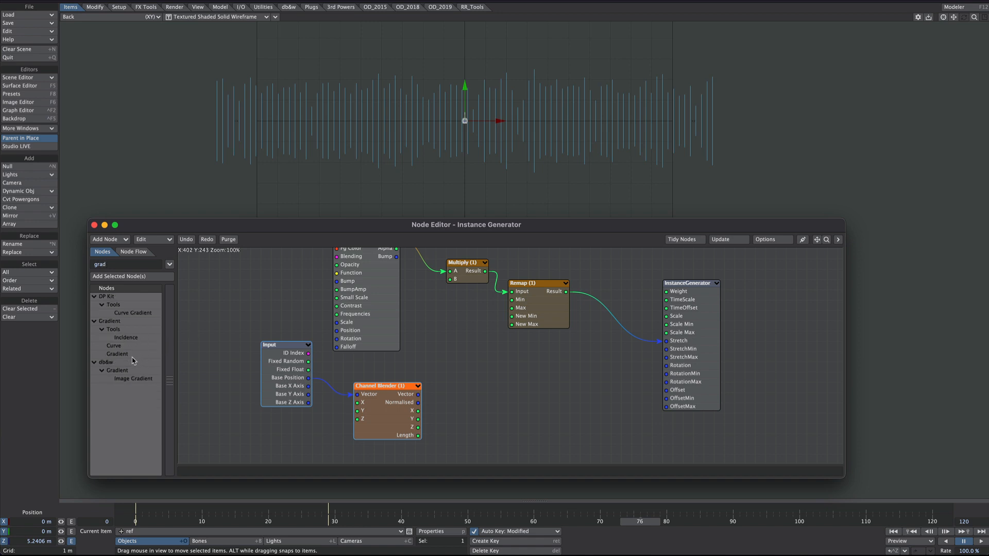
left_click_drag(132, 357, 443, 412)
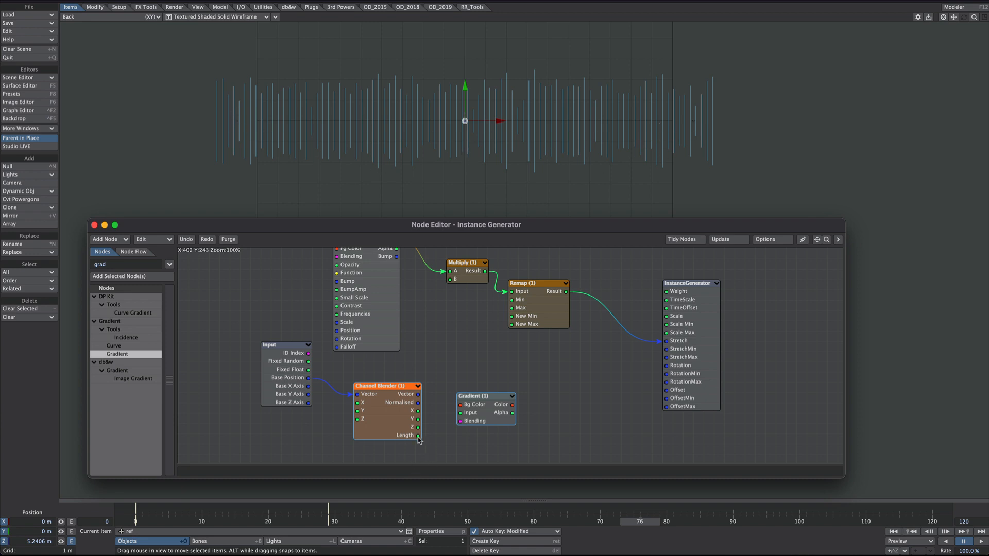
left_click_drag(418, 435, 470, 412)
Step: Route the Gradient's Color output into Remap's Input, with Remap's Result feeding the InstanceGenerator's Stretch
left_click(489, 144)
scroll(481, 148, "down", 2)
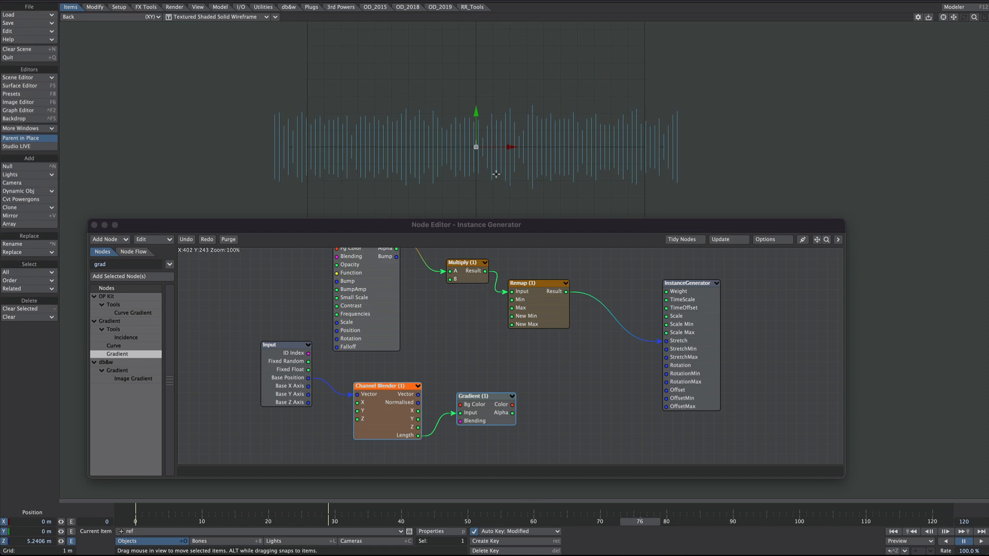
scroll(553, 164, "up", 2)
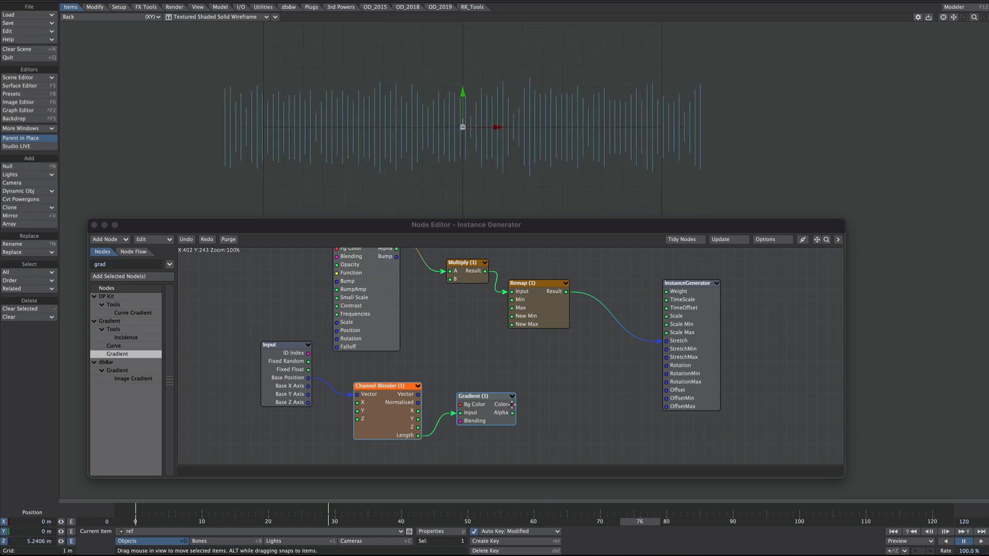
left_click_drag(512, 404, 700, 343)
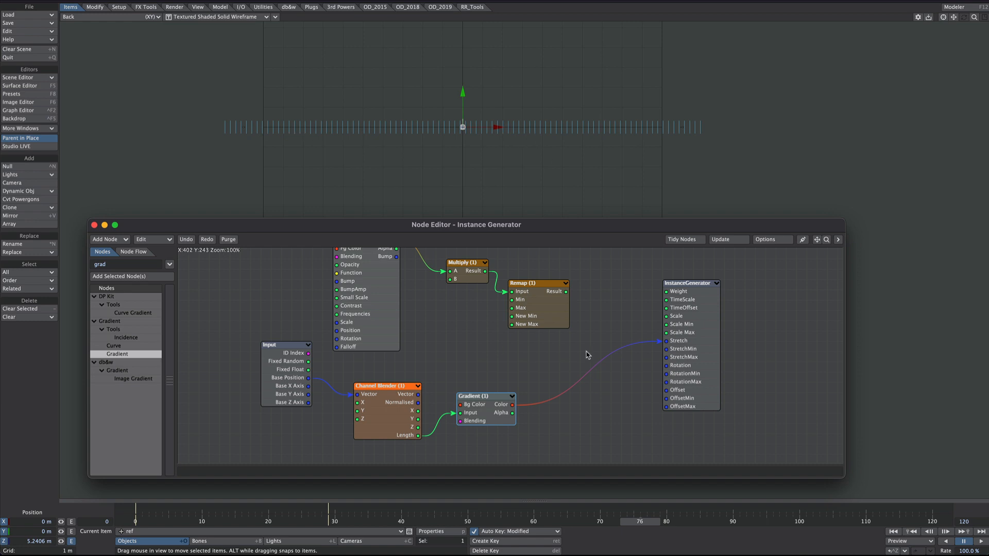
left_click_drag(512, 405, 671, 341)
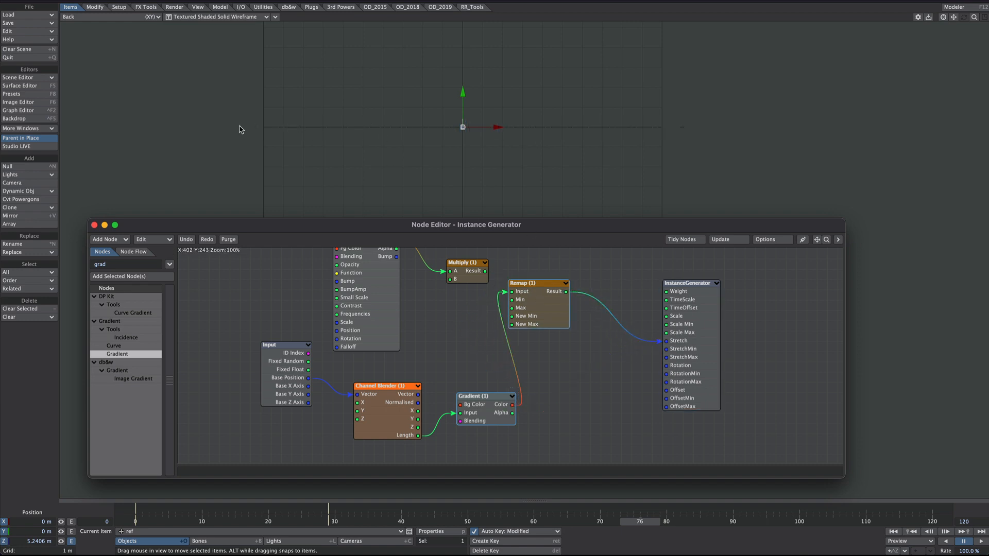
Step: Open the Gradient node's settings and set its End value to 12
left_click_drag(379, 124, 502, 156, "ctrl+alt")
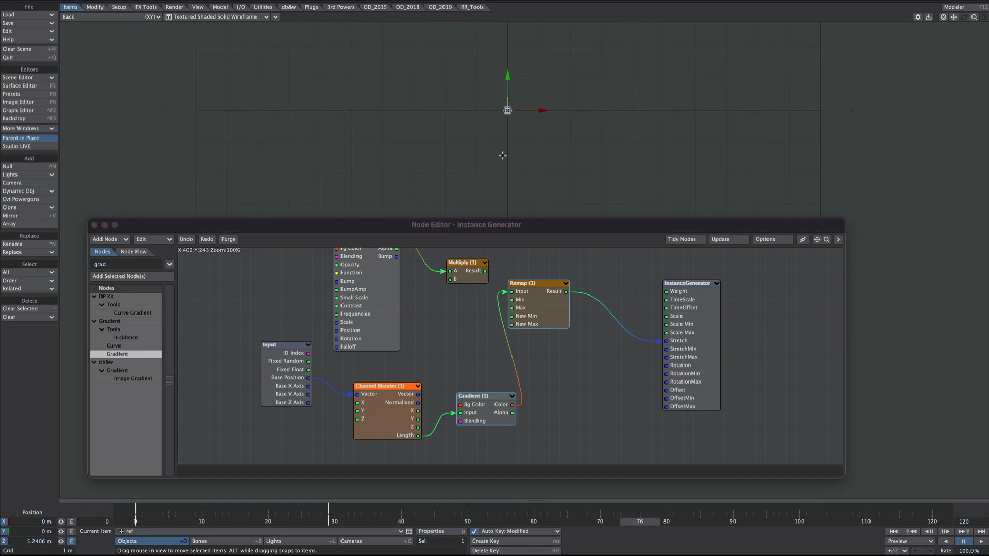
double_click(493, 406)
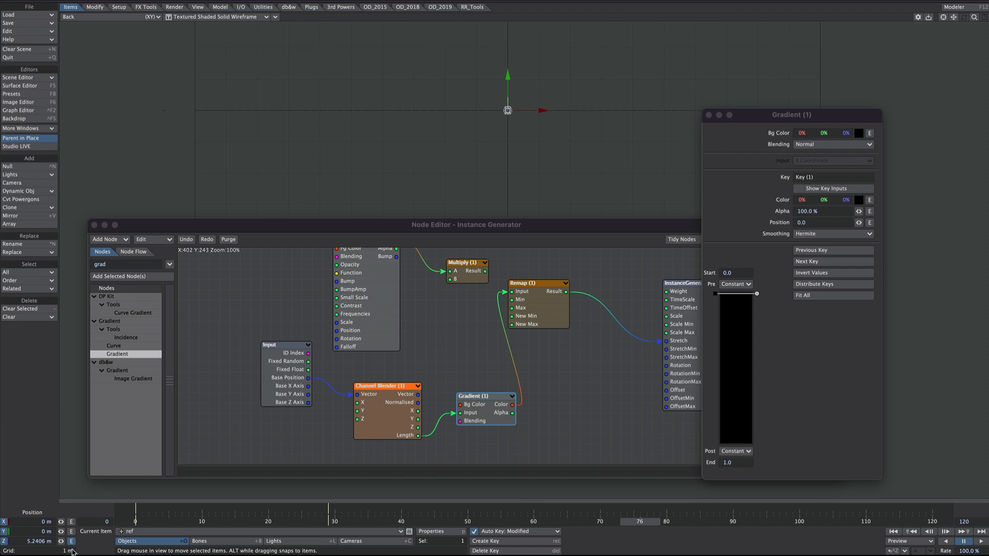
left_click_drag(503, 137, 354, 99, "ctrl+alt")
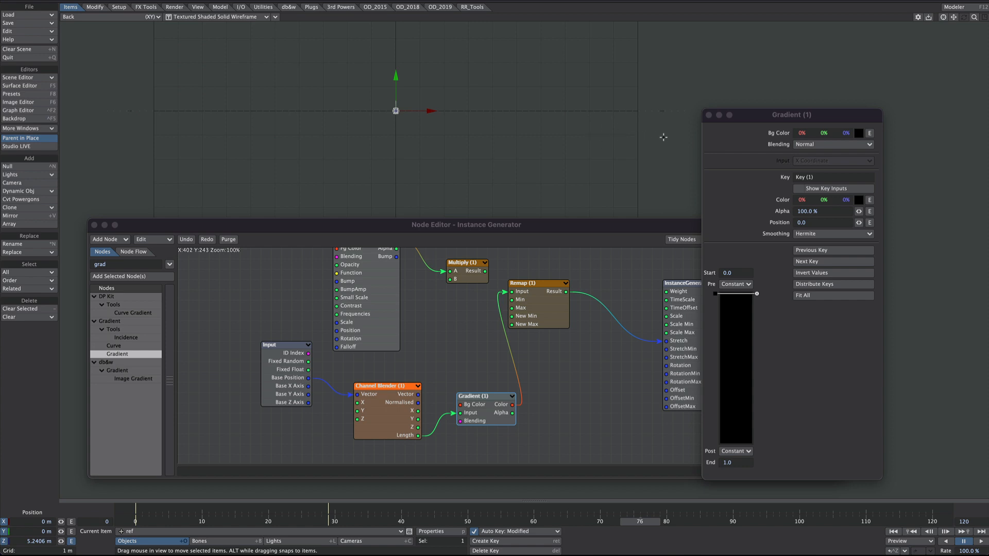
left_click(740, 463)
type("1")
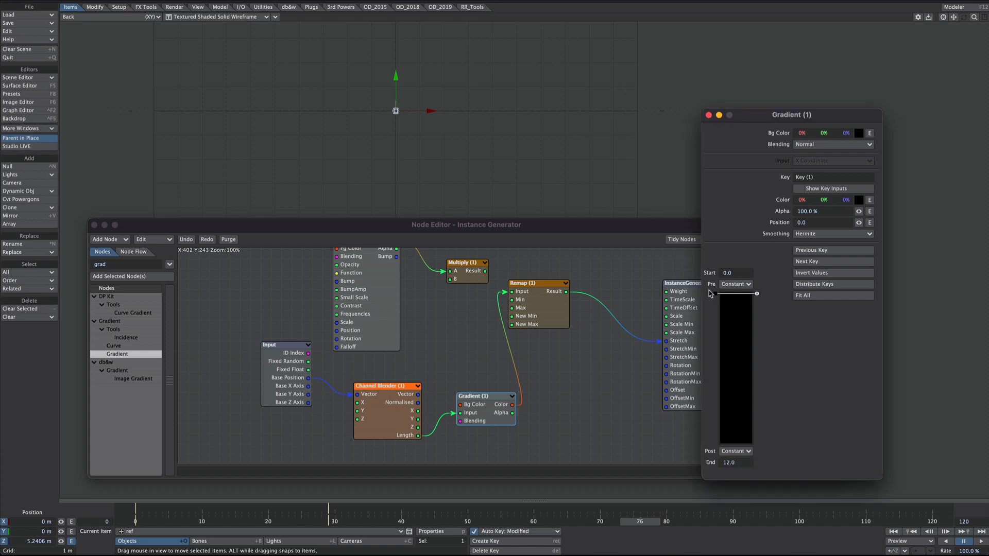
Step: Move the gradient's first key to the end of the ramp and add a second key at position about 6.81
left_click_drag(716, 294, 713, 471)
left_click_drag(731, 401, 729, 381)
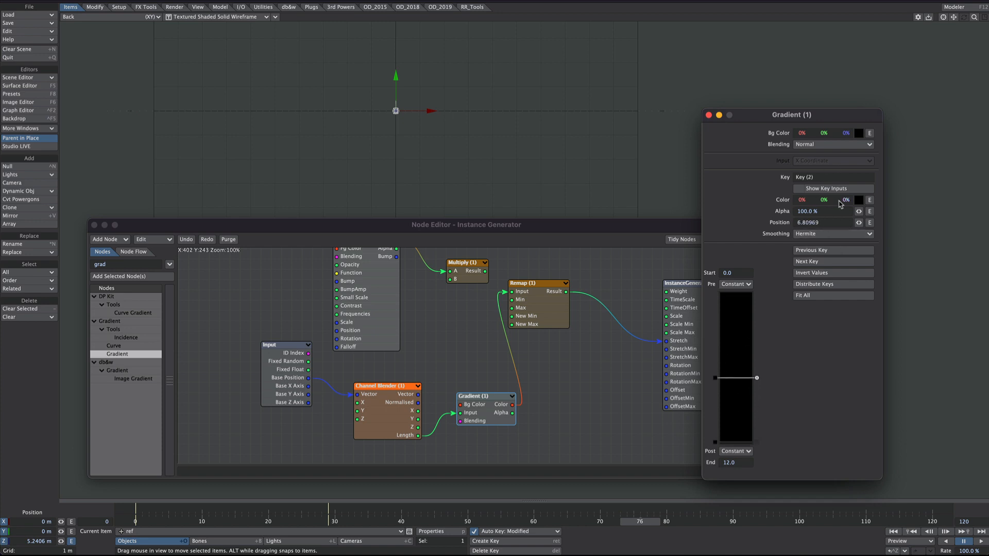
Step: Set the Gradient's second key to white at 100% and move it to position about 6.35
left_click_drag(846, 199, 906, 200)
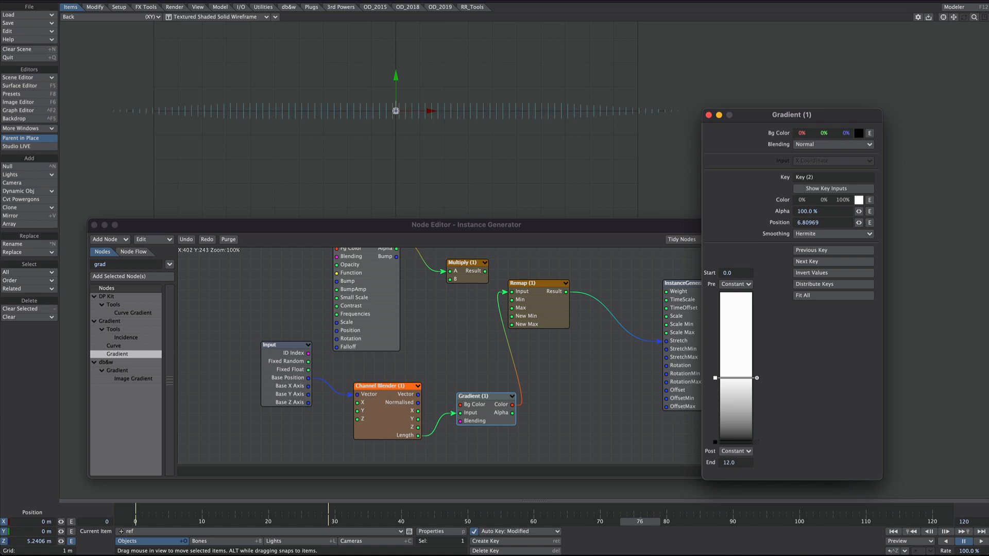
left_click_drag(779, 115, 807, 108)
mouse_move(744, 369)
left_mouse_down()
mouse_move(747, 391)
mouse_move(744, 358)
mouse_move(743, 366)
left_mouse_up()
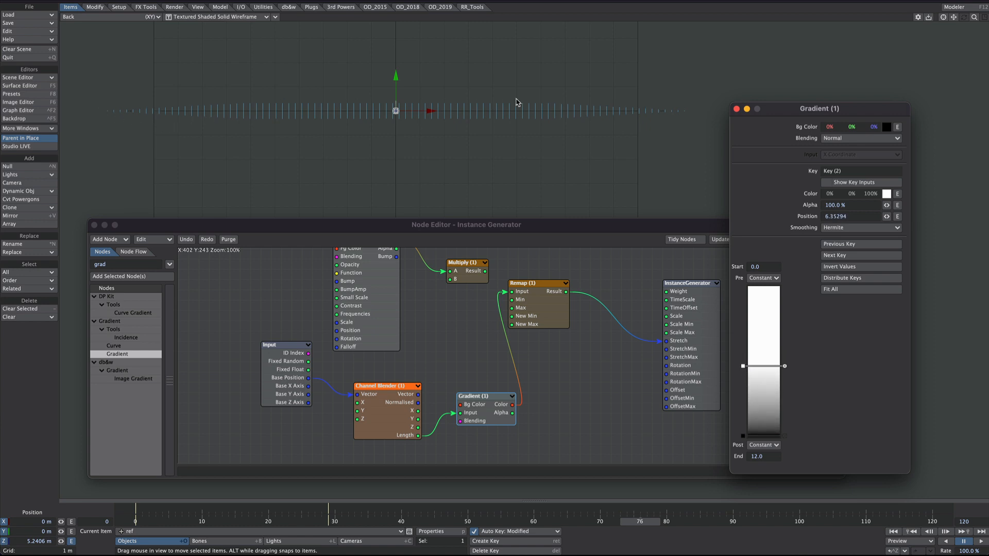
left_click(736, 109)
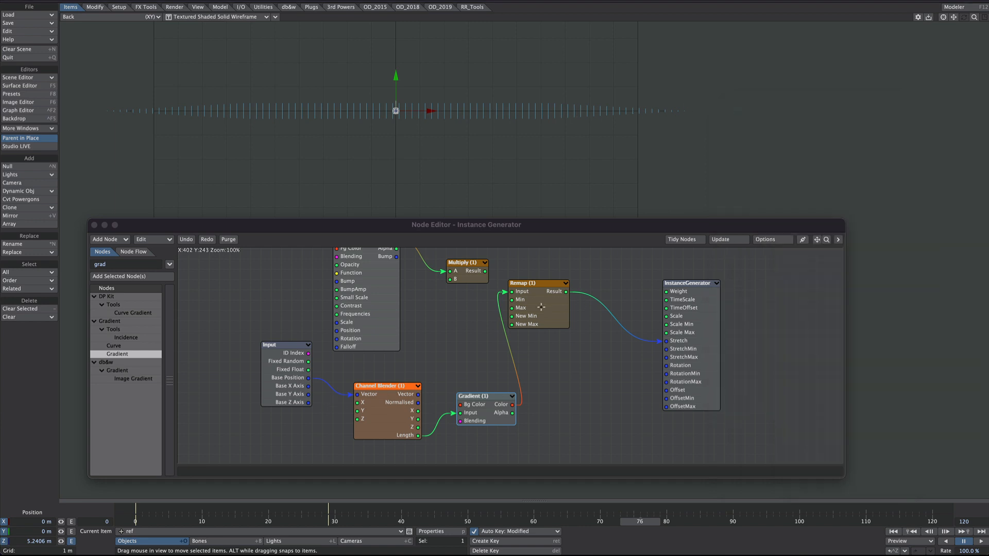
Step: Duplicate the Multiply node, feed the first Multiply's Result into A and the Gradient's Color into B, and connect its Result to Remap's Input
left_click_drag(541, 307, 581, 317)
left_click_drag(702, 341, 774, 351)
left_click_drag(577, 306, 628, 326)
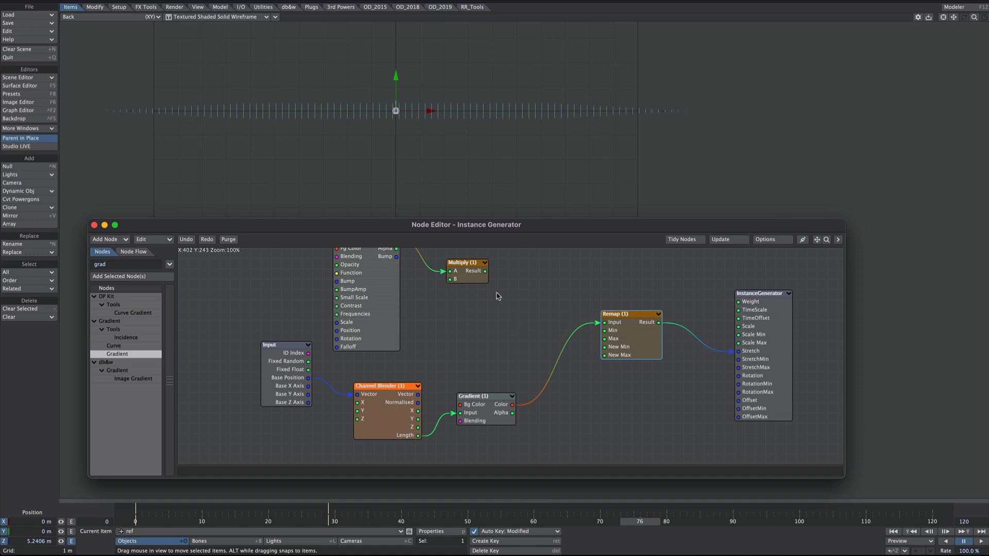
left_click(460, 272)
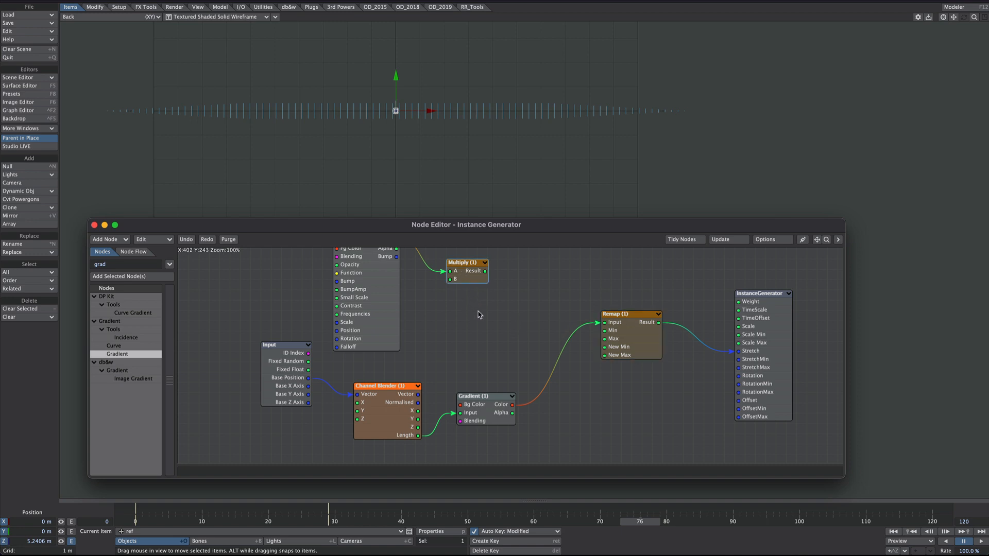
key("ctrl+v")
left_click_drag(499, 346, 551, 305)
left_click_drag(484, 271, 552, 302)
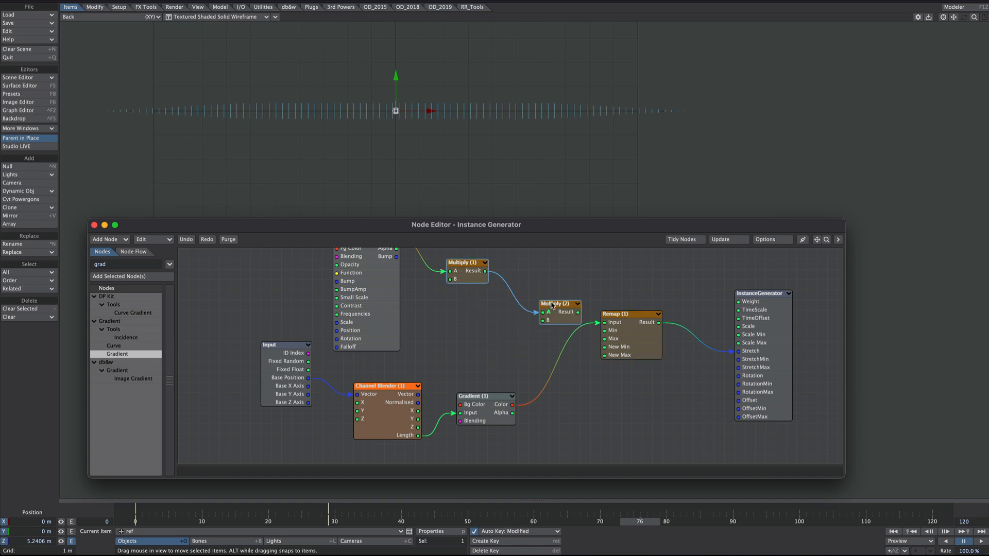
left_click_drag(512, 404, 604, 322)
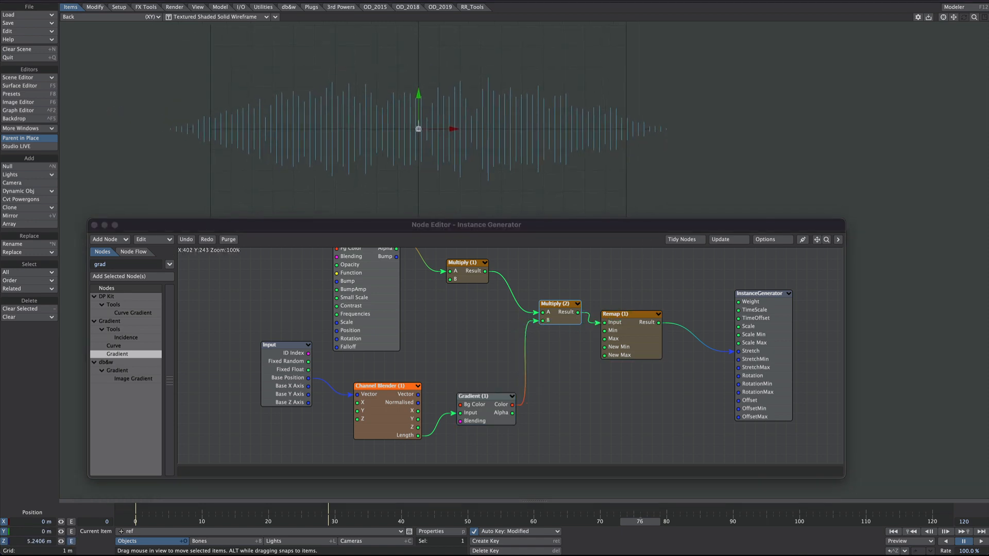
Step: Play the animation to preview the waveform's taper in the viewport
left_click(981, 541)
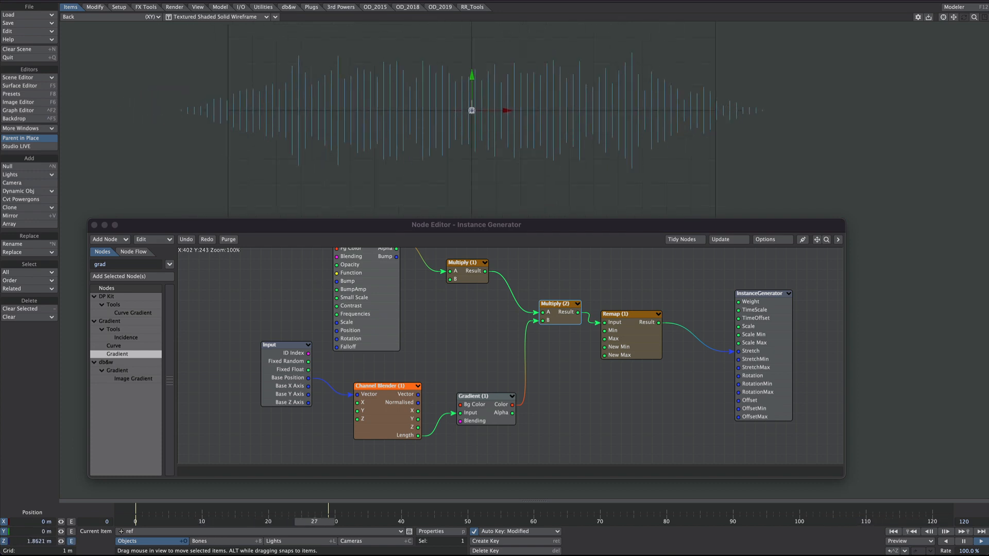
key("Tab")
key("Tab")
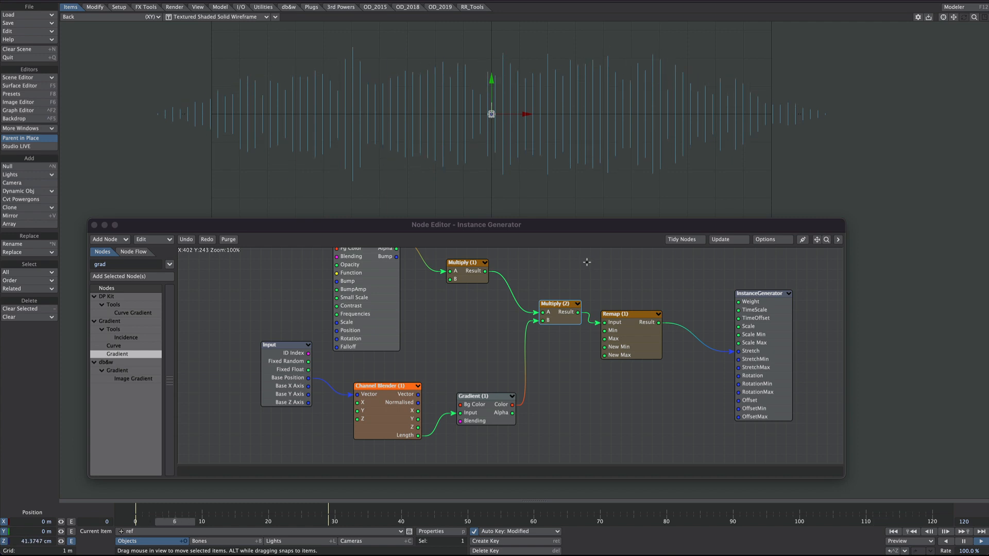
Step: Move the Gradient's black key to position about 10.63 and its white key to about 8.55
double_click(473, 396)
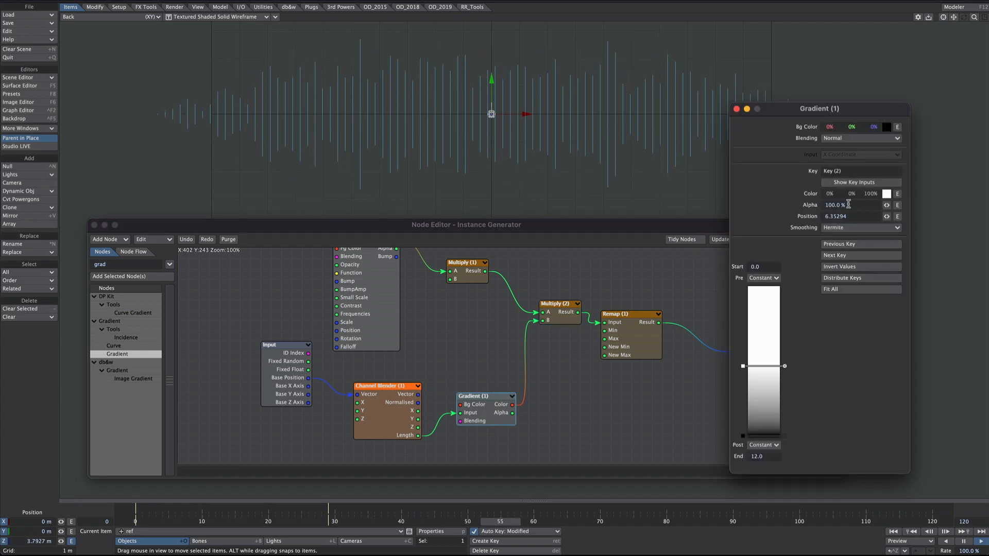
mouse_move(743, 436)
left_mouse_down()
mouse_move(748, 401)
mouse_move(746, 429)
mouse_move(746, 422)
left_mouse_up()
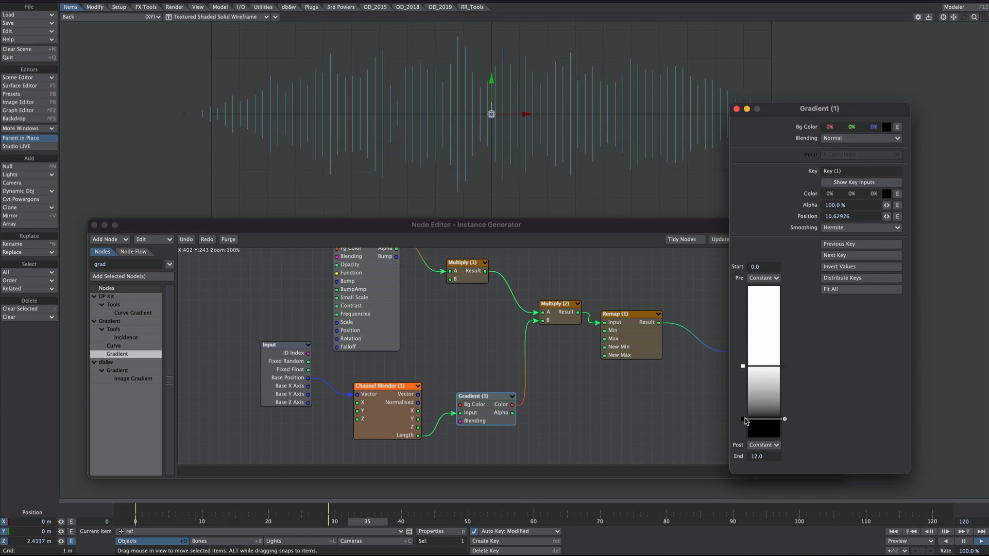
left_click_drag(743, 367, 743, 361)
mouse_move(743, 355)
left_mouse_down()
mouse_move(743, 334)
mouse_move(743, 402)
mouse_move(743, 393)
left_mouse_up()
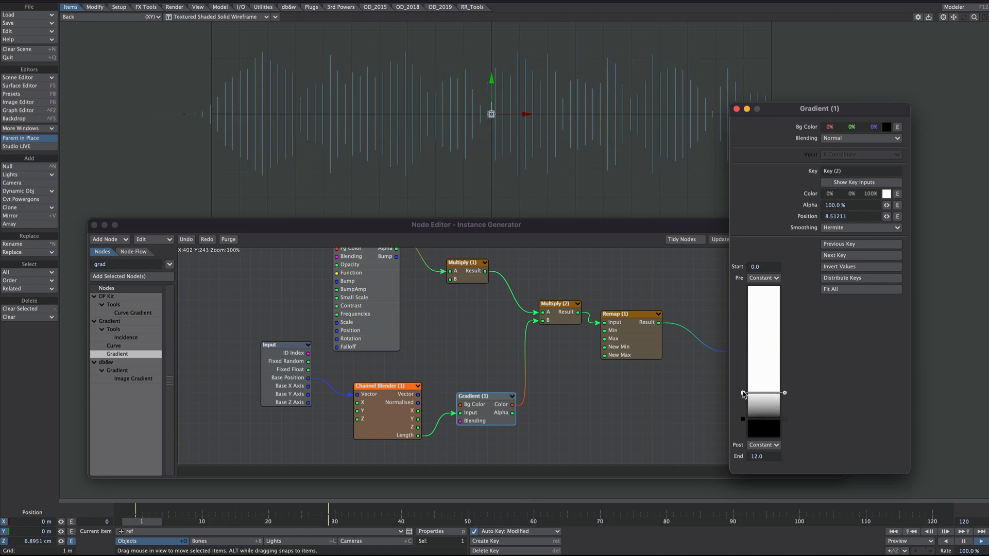
left_click(743, 419)
left_click(736, 108)
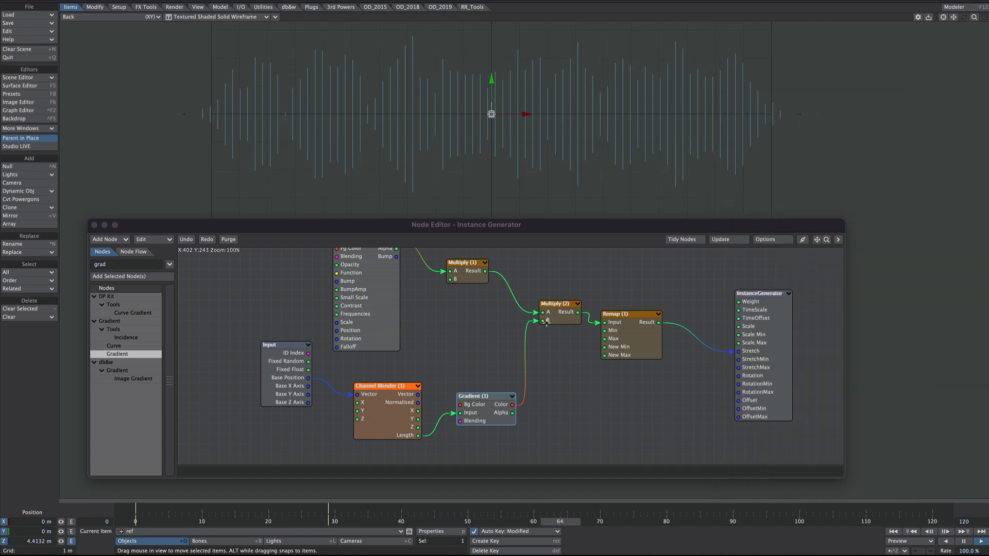
Step: Switch the viewport to VPR to preview the rendered waveform
left_click(196, 17)
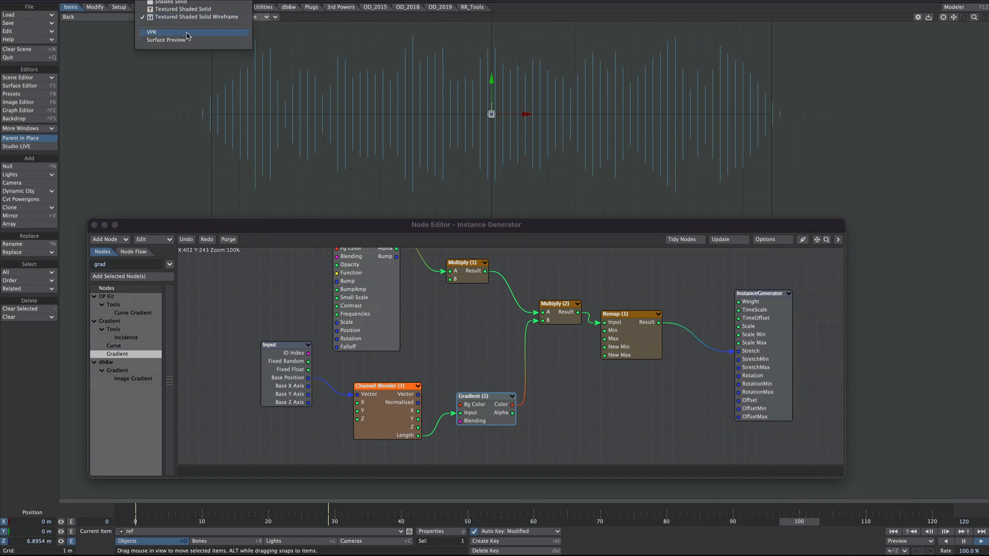
left_click(152, 32)
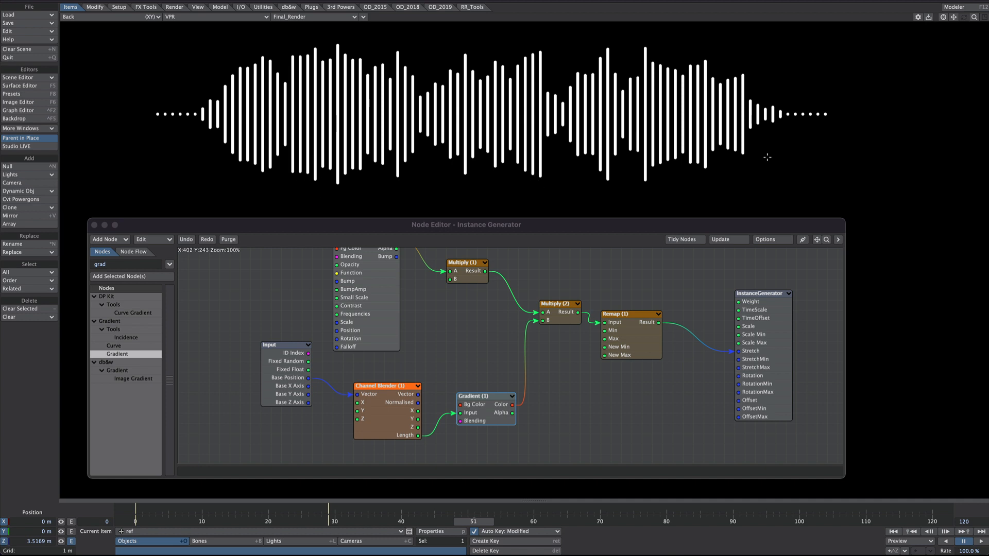
Step: Clear the node search filter and add an Audio Frequency node from the db&w Audio group
left_click(95, 362)
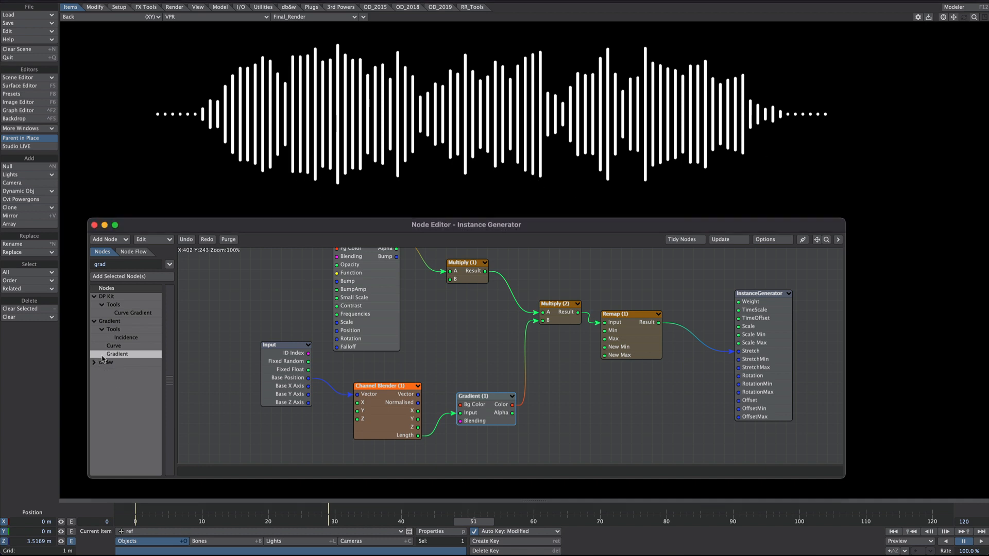
key("BackSpace")
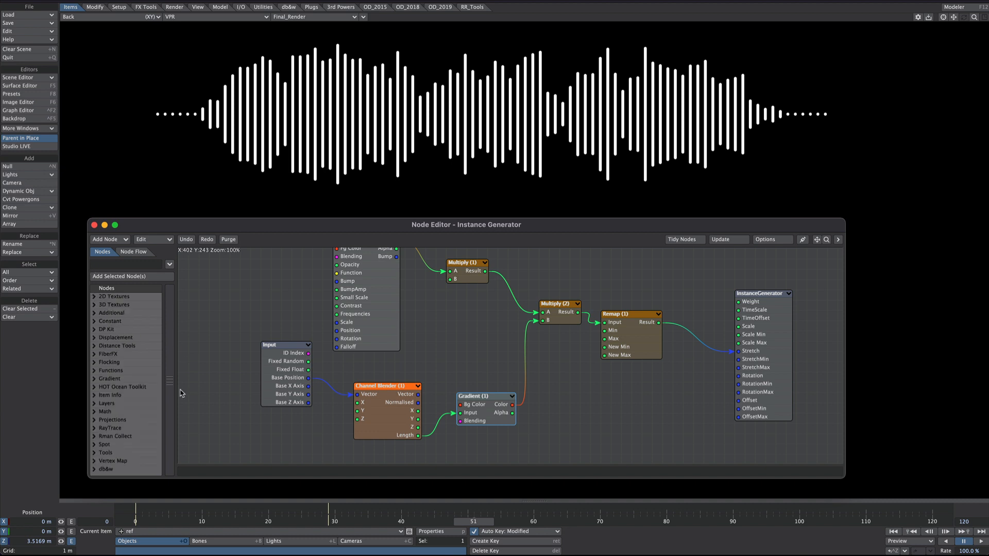
left_click(99, 470)
scroll(140, 412, "down", 7)
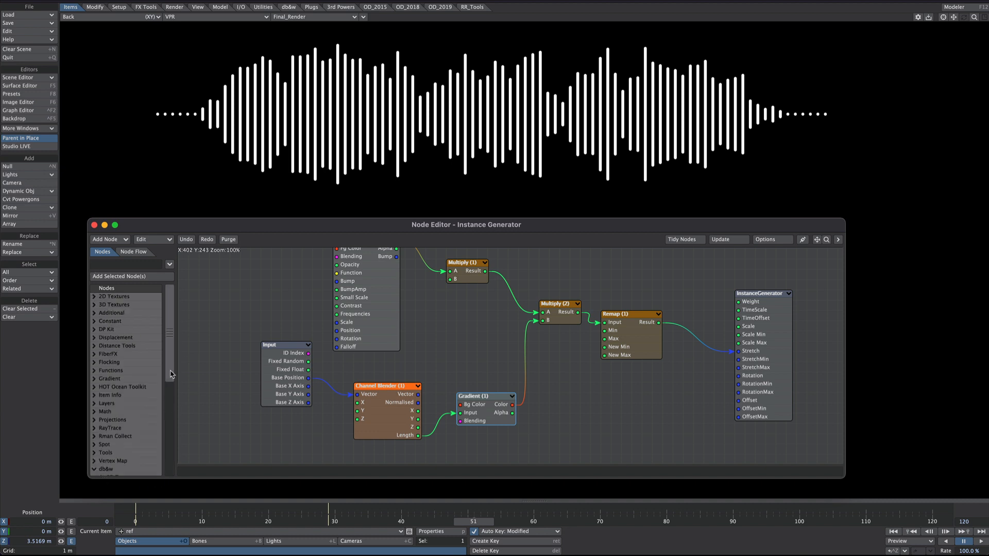
left_click(111, 329)
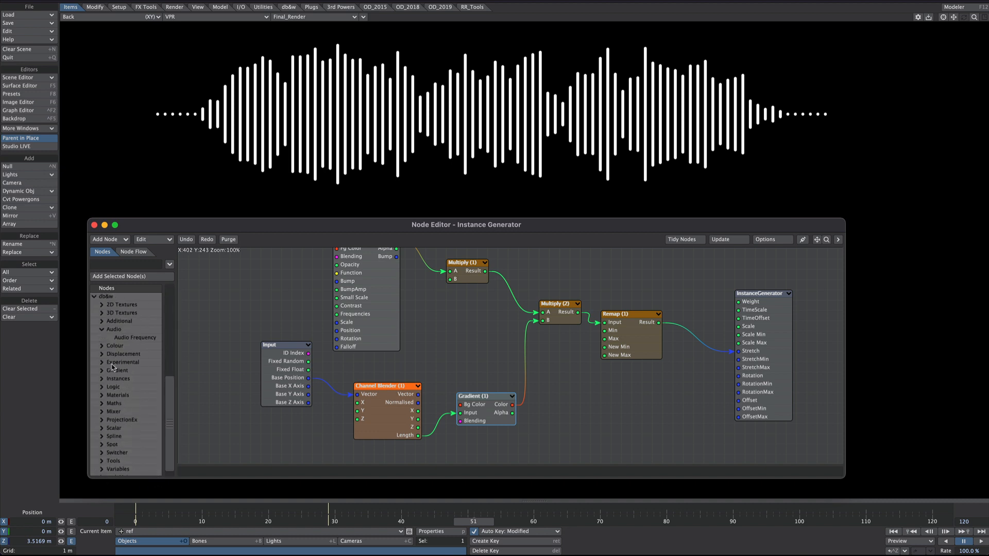
double_click(130, 337)
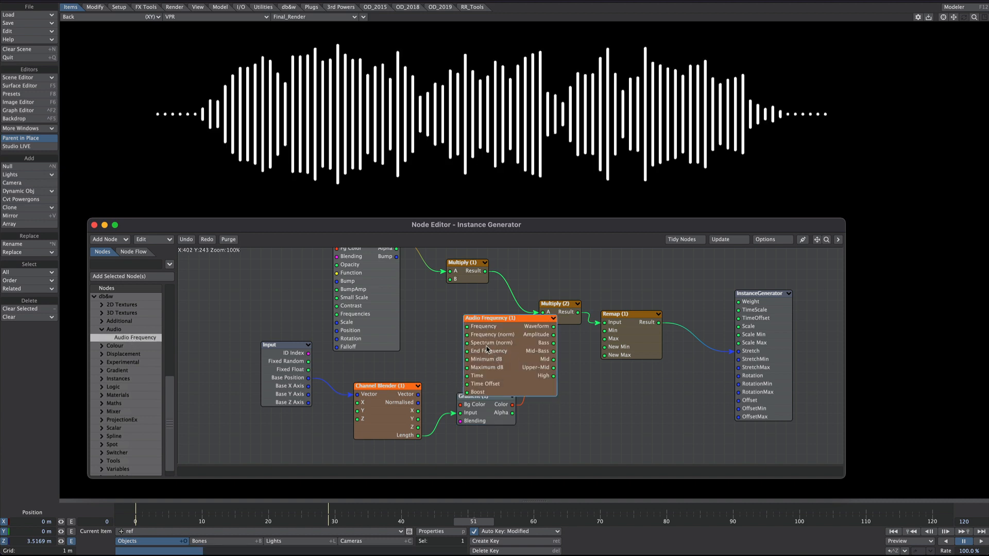
Step: Examine the Audio Frequency node's settings and its Audio File choices
double_click(486, 347)
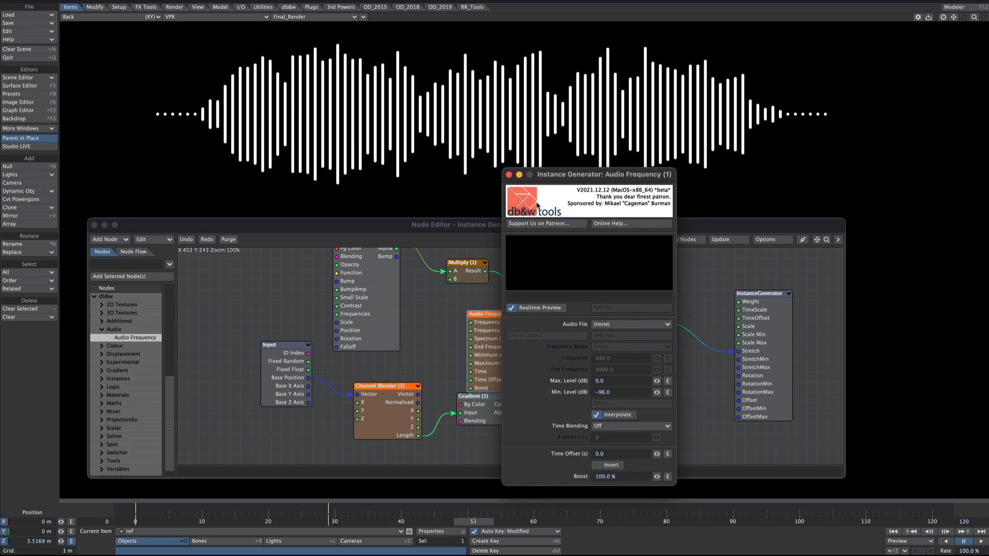
left_click(608, 324)
left_click(606, 290)
left_click(509, 176)
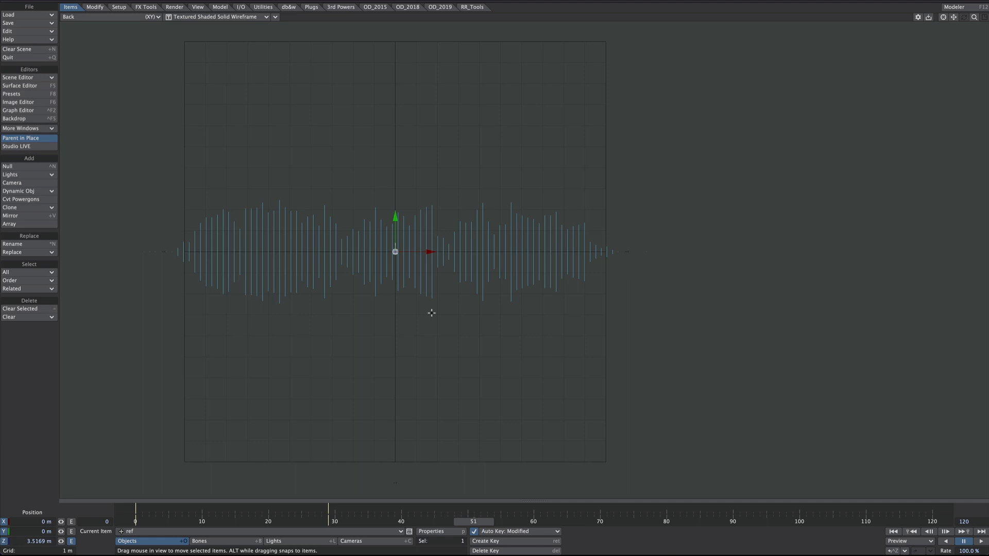
Step: Select ODCopy_inst as the current item and open its Instance Generator settings
left_click(137, 533)
left_click(139, 536)
key("space")
left_click(307, 415)
key("Return")
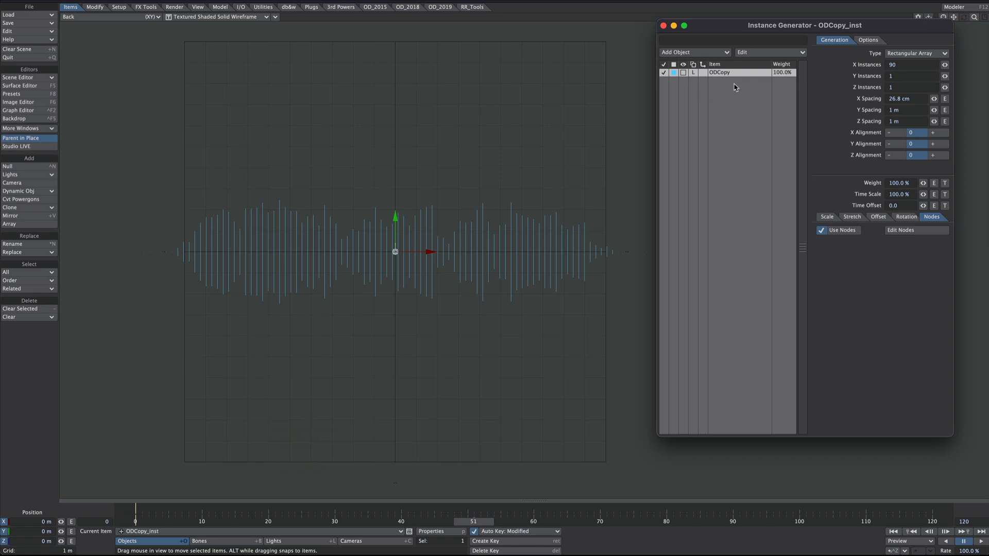
Step: Change the generator to a Radial Array of 142 instances with a 9.52 m radius, viewed in Perspective
left_click_drag(484, 250, 508, 261, "ctrl+alt")
left_click(912, 144)
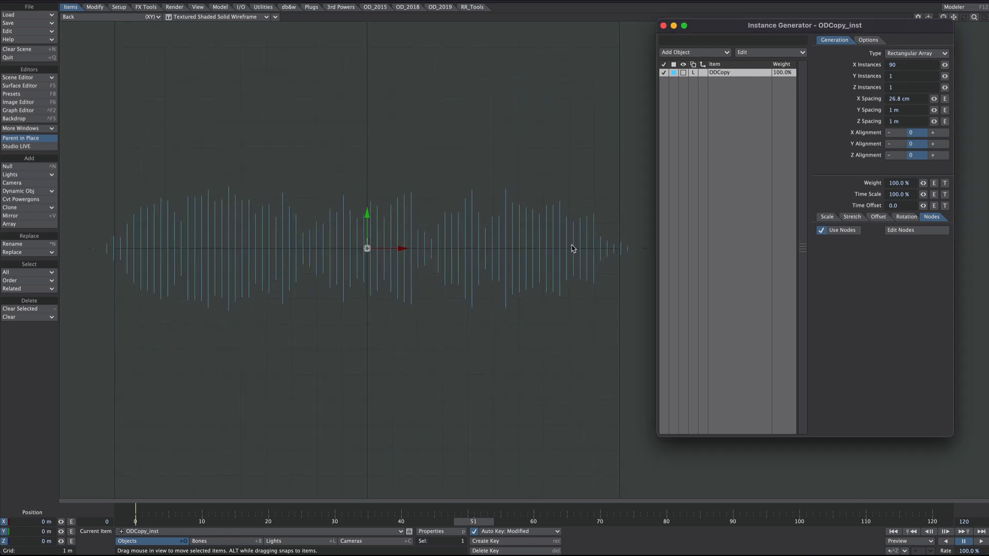
left_click(906, 54)
left_click(909, 61)
left_click_drag(934, 65, 951, 66)
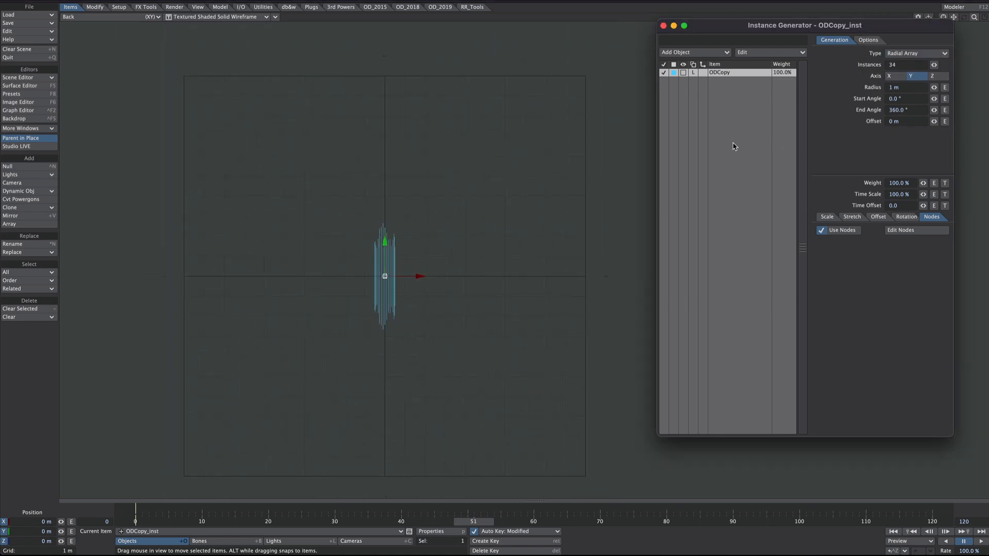
key("4")
left_click_drag(443, 233, 464, 226, "alt")
left_click_drag(934, 87, 957, 419)
left_click(900, 230)
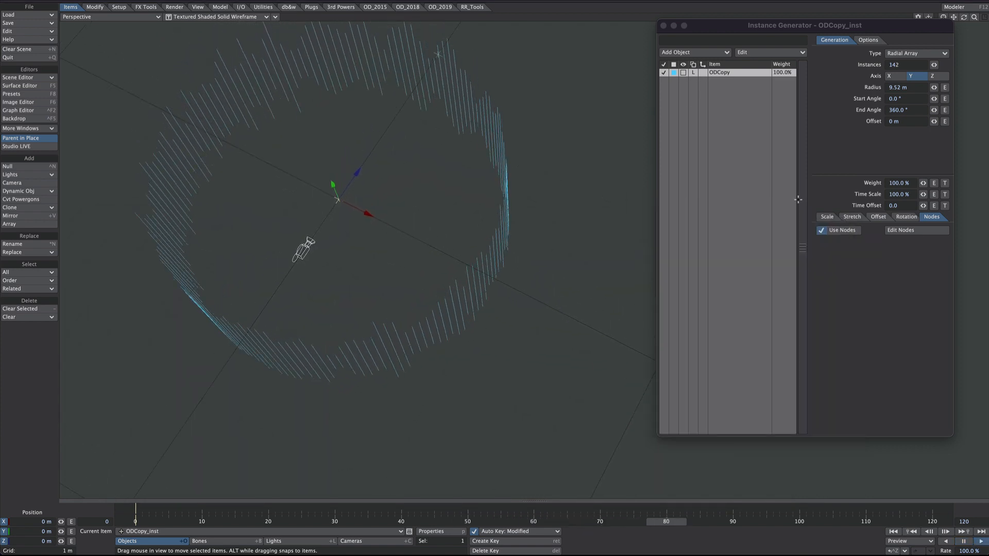
Step: Try the Rim alignment for the instances' rotation and return it to Item
left_click(905, 217)
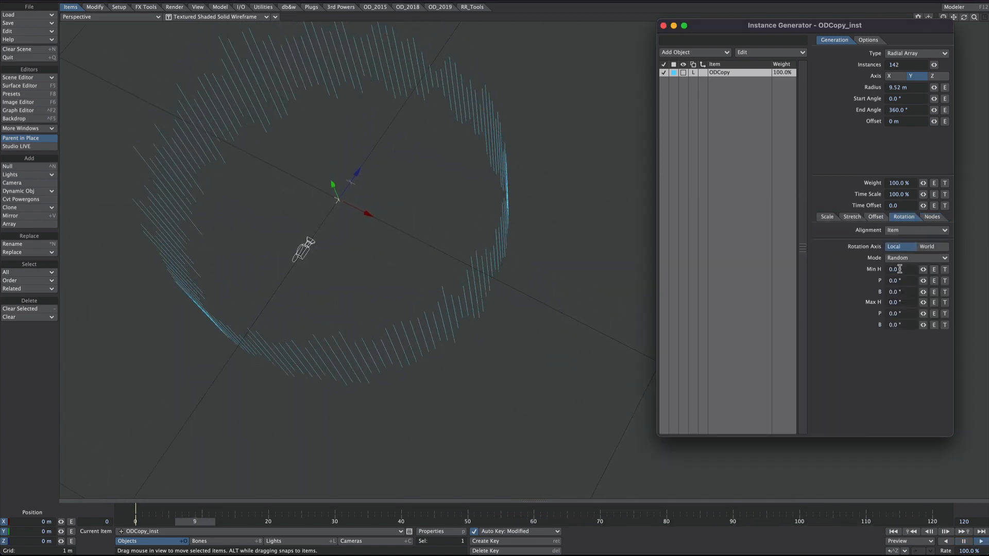
left_click(907, 230)
left_click(905, 238)
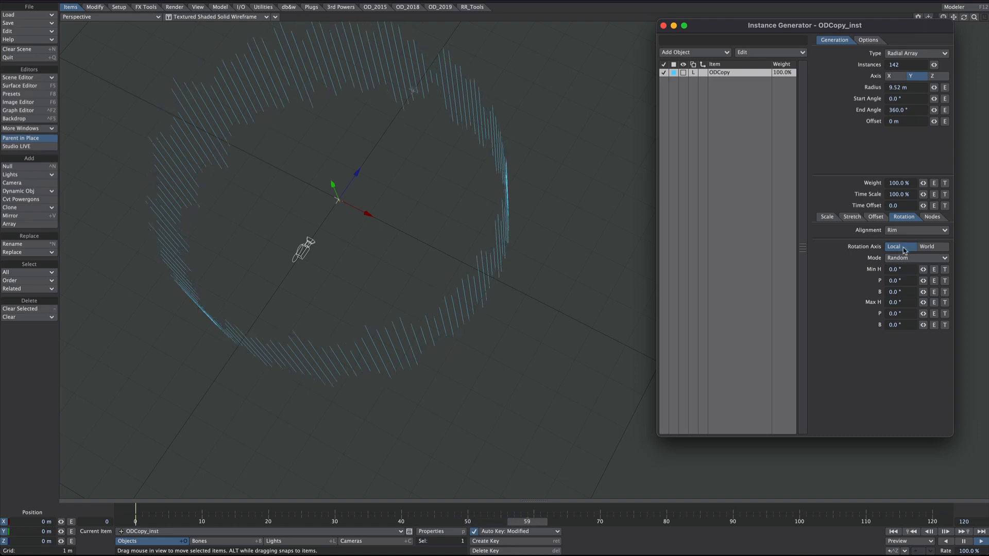
left_click(902, 229)
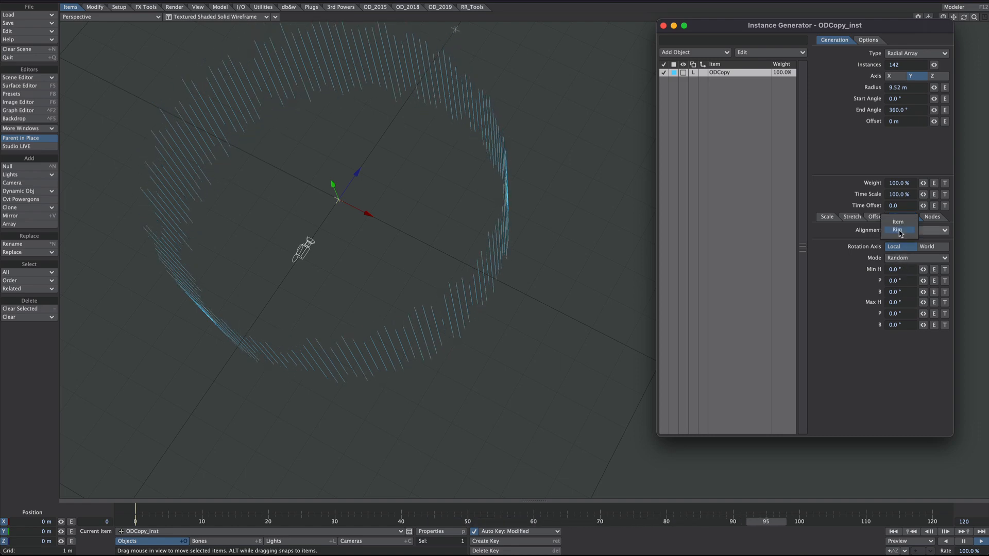
left_click(900, 233)
mouse_move(576, 257)
left_mouse_down("alt")
mouse_move(598, 253)
mouse_move(577, 196)
mouse_move(585, 242)
left_mouse_up("alt")
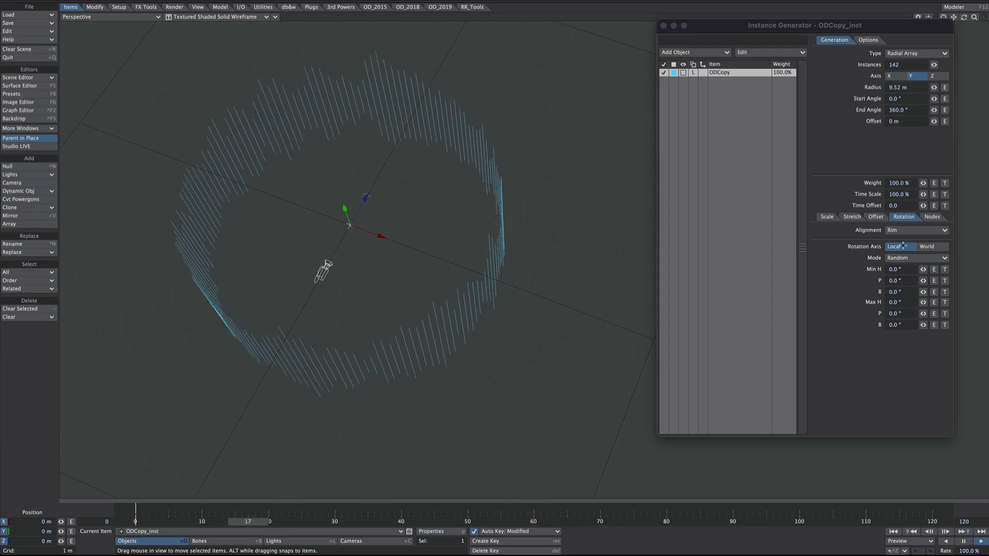
left_click(901, 229)
left_click(899, 221)
Step: Set the instances' rotation mode to Target Item and target ODCopy_inst
left_click(905, 258)
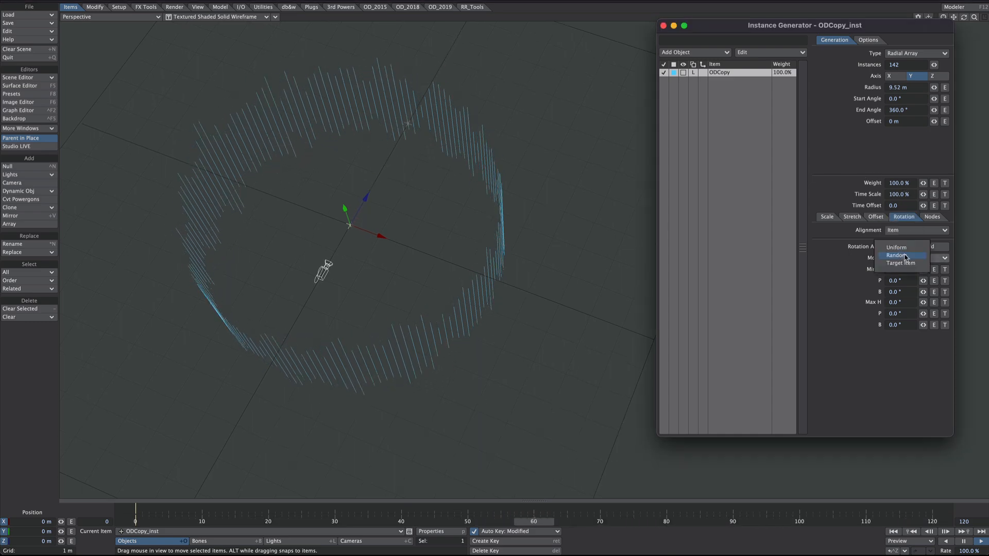
left_click(909, 263)
left_click(900, 281)
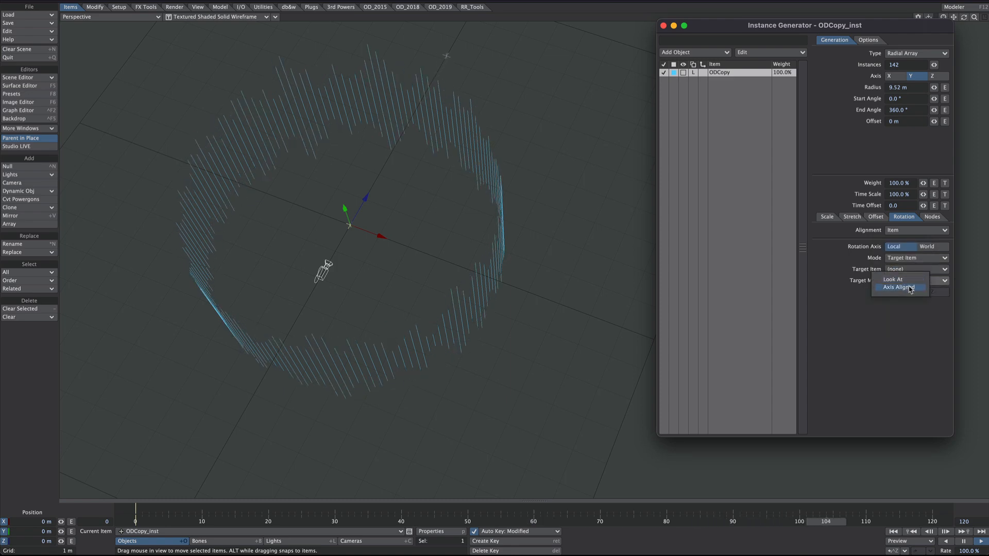
left_click(910, 288)
left_click(897, 269)
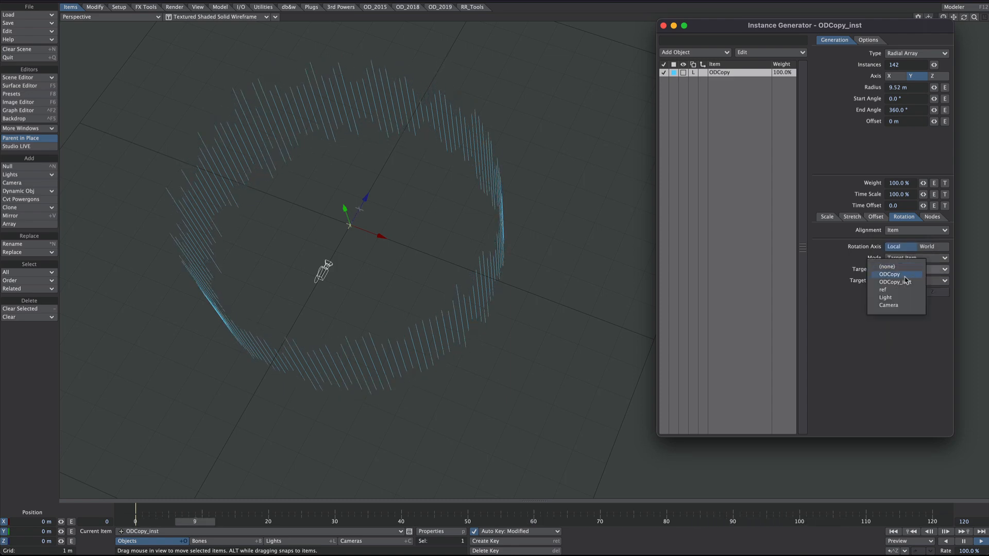
left_click(904, 283)
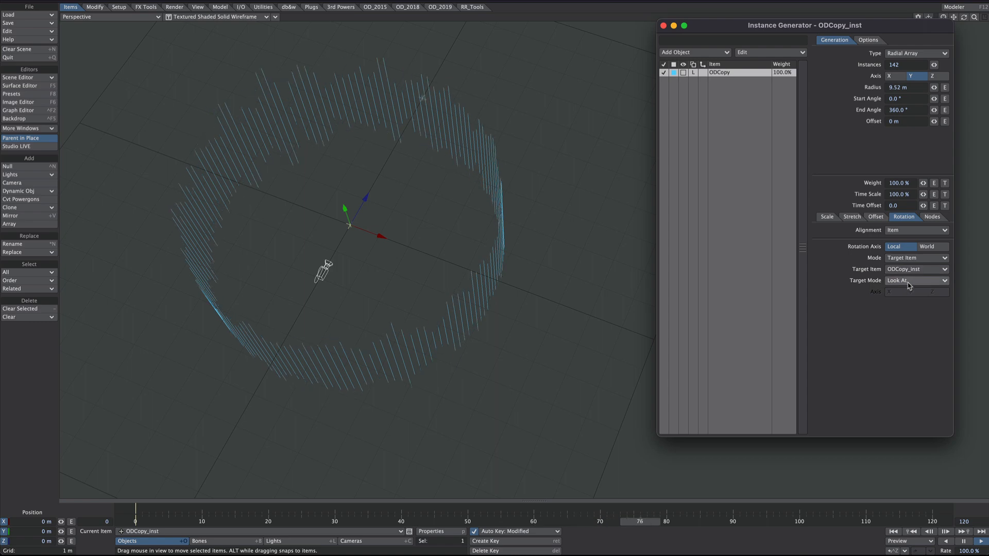
Step: Try the Axis Aligned target mode on the instances' rotation and return it to Look At
left_click(910, 281)
left_click(909, 286)
left_click(905, 282)
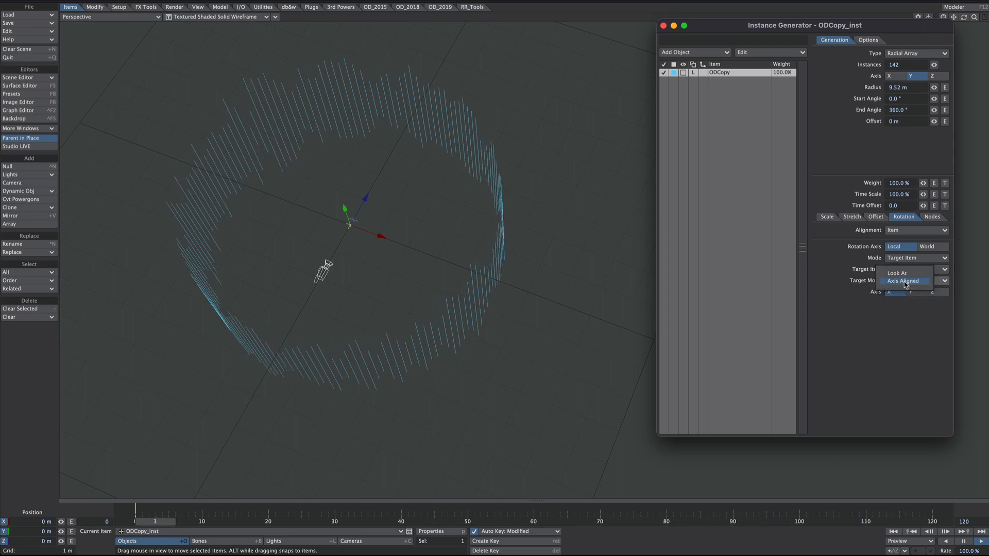
left_click(905, 275)
left_click_drag(470, 287, 510, 255, "alt")
left_click_drag(392, 378, 369, 391, "alt")
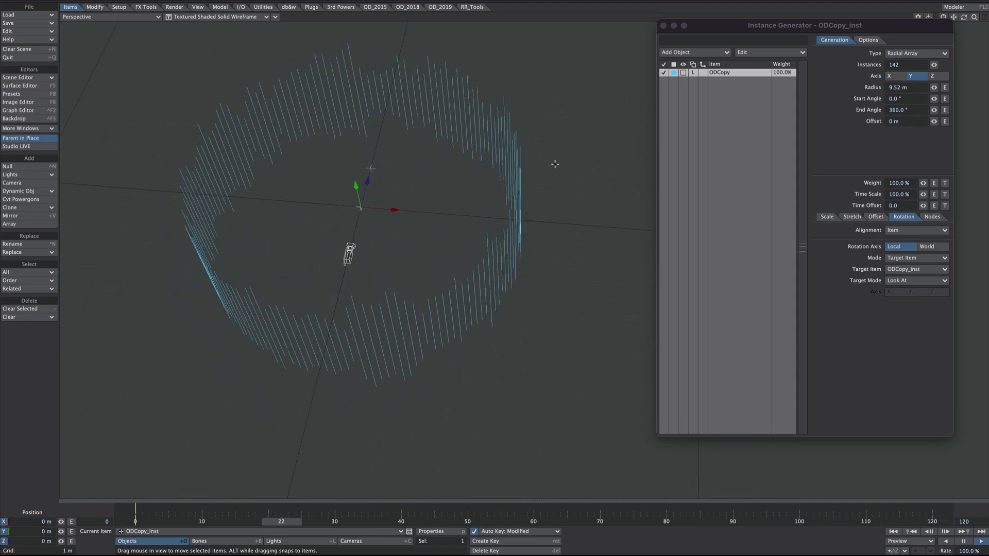
Step: Change the instance generator's type back to Rectangular Array
left_click(903, 52)
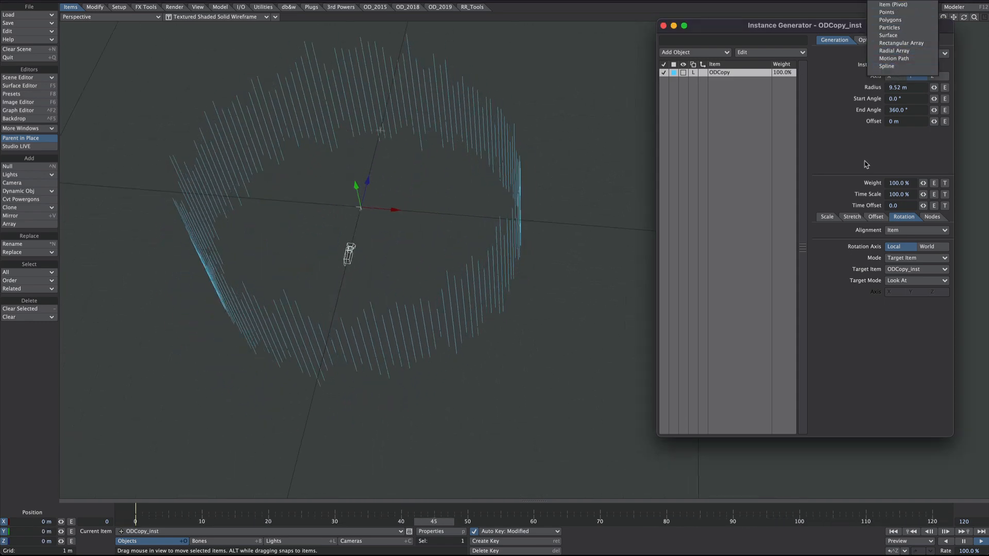
left_click(903, 54)
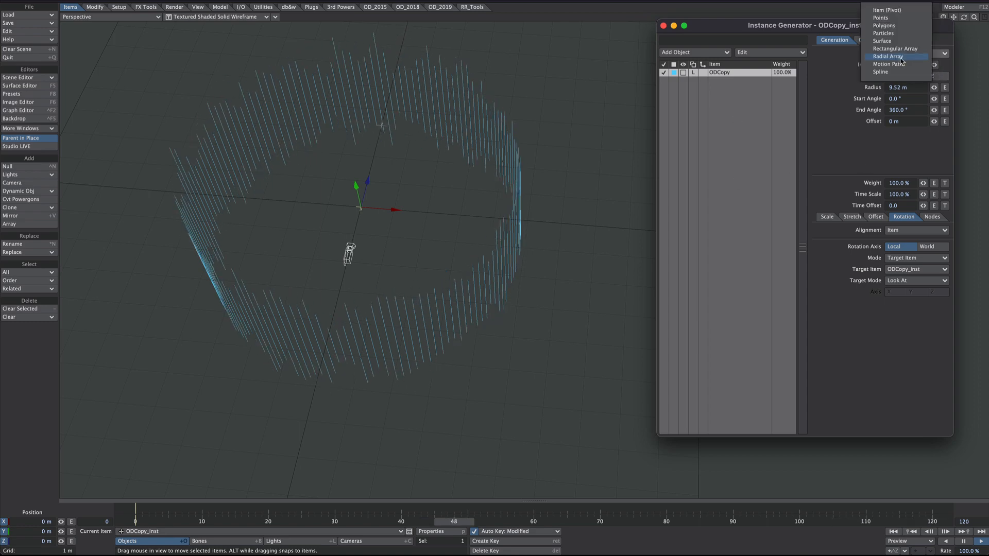
left_click(896, 48)
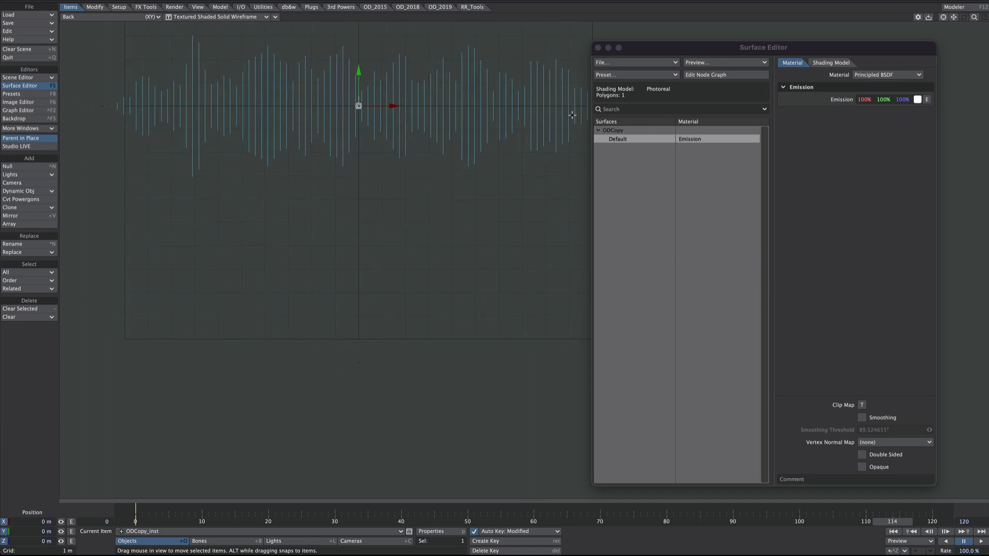
Step: Open the node graph of ODCopy's Default surface, enlarged for editing, and switch the viewport to VPR rendering
left_click(703, 75)
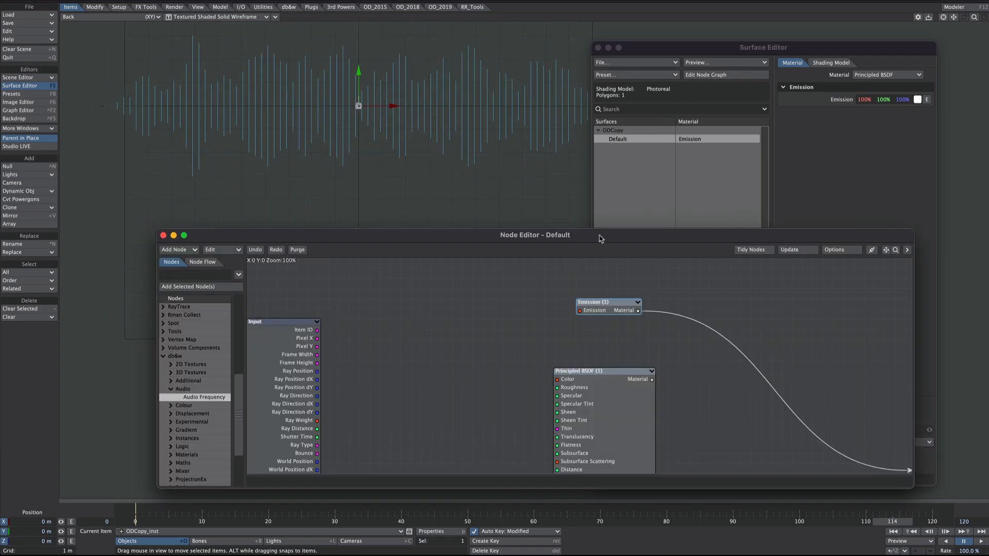
left_click_drag(600, 239, 528, 207)
left_click_drag(840, 455, 988, 501)
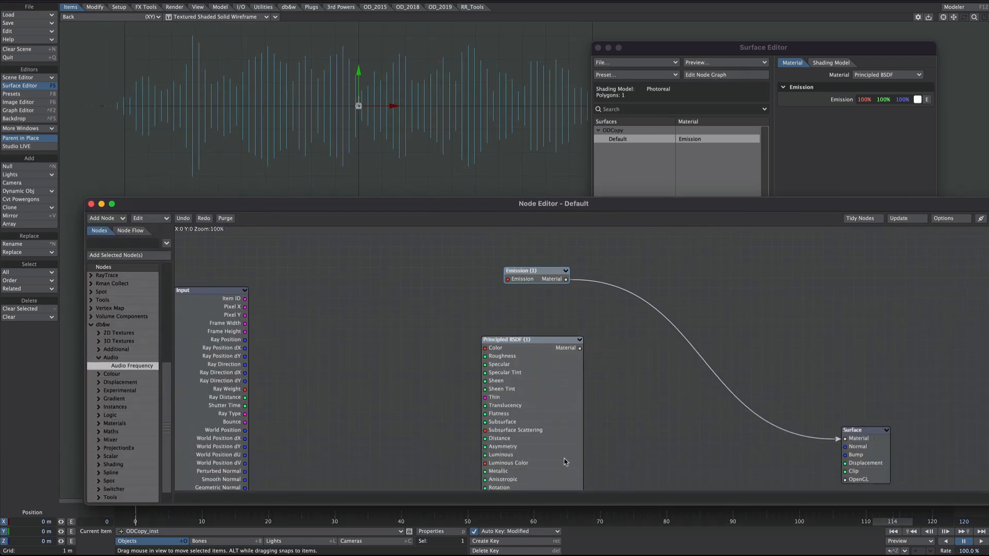
left_click_drag(554, 381, 625, 395)
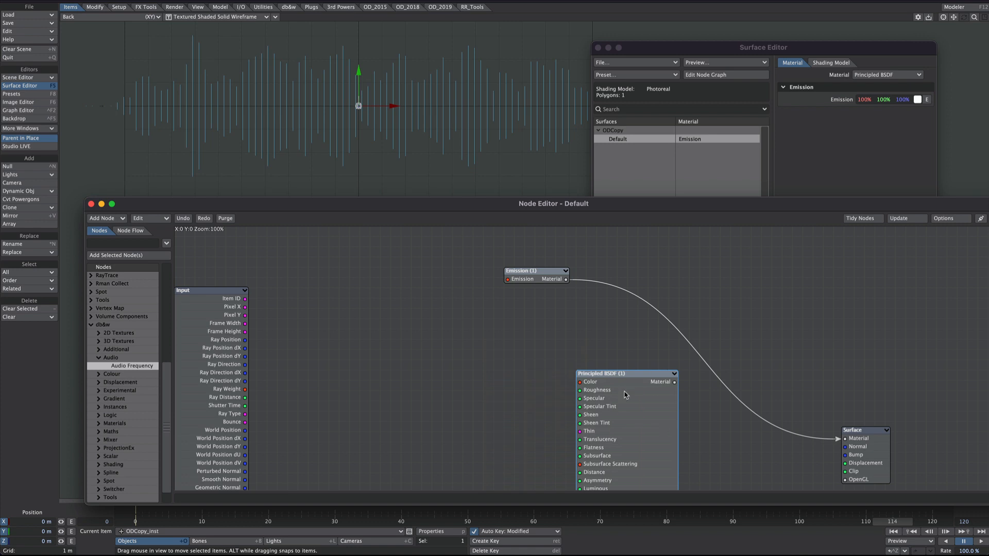
left_click(242, 17)
left_click(242, 34)
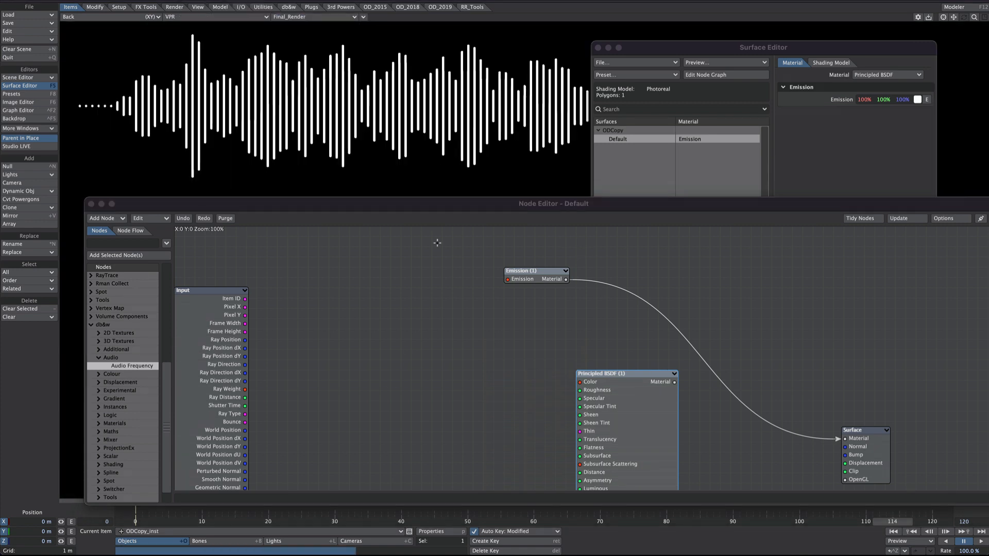
Step: Delete the unused Principled BSDF node and connect a new Gradient node's Color to the Emission node
left_click_drag(629, 424, 497, 423)
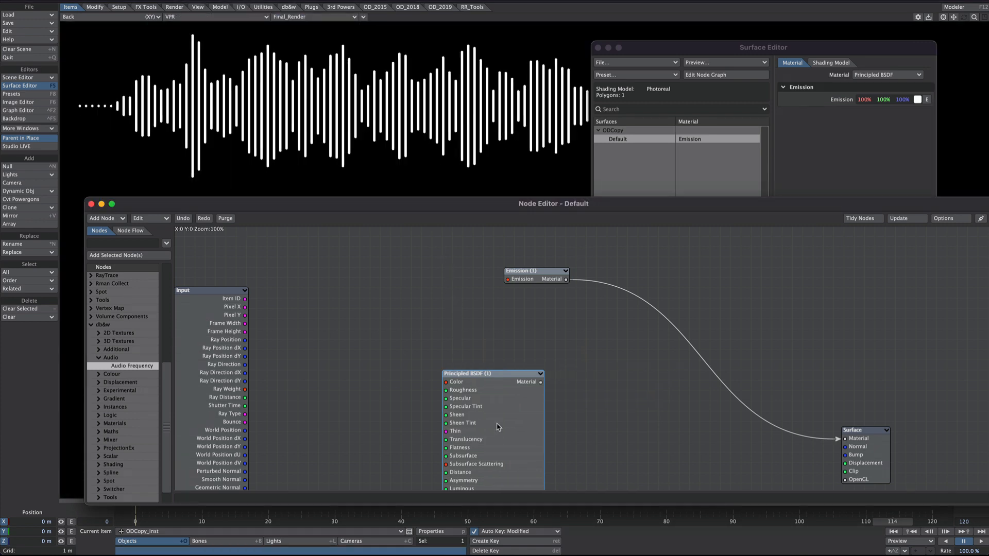
key("Delete")
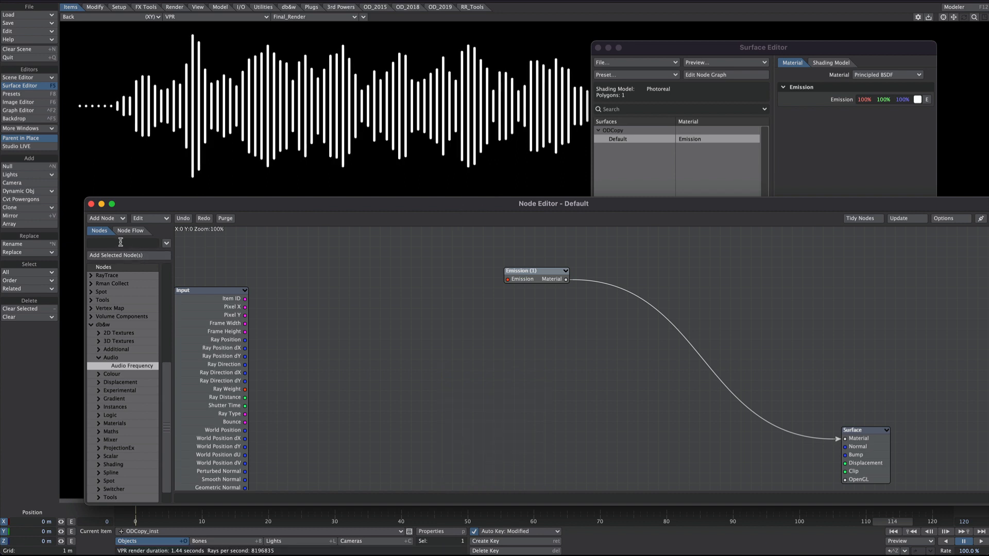
type("gra")
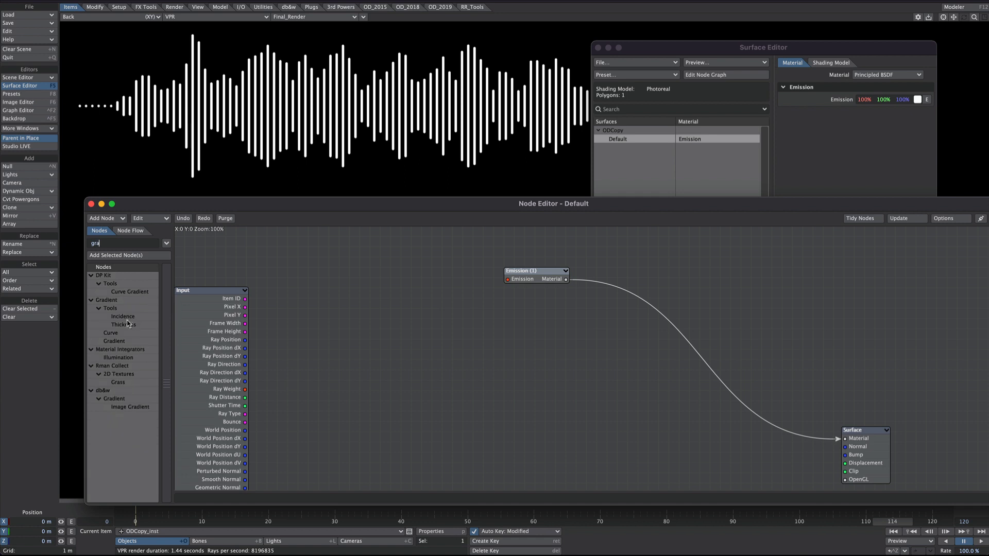
double_click(123, 340)
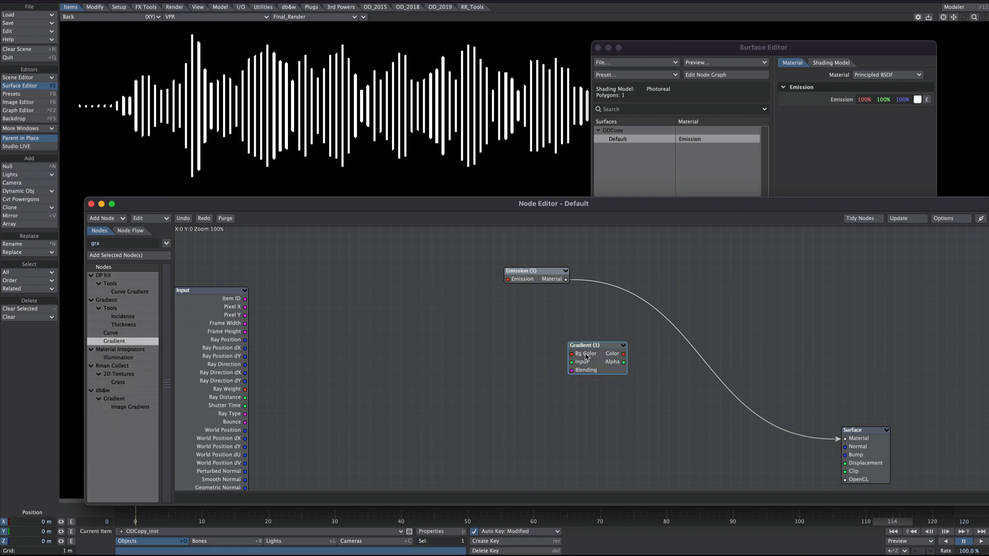
left_click_drag(613, 365, 507, 279)
Step: Add an orange key a little past the middle of Gradient (1)
double_click(383, 306)
left_click_drag(382, 303, 643, 89)
left_click(556, 412)
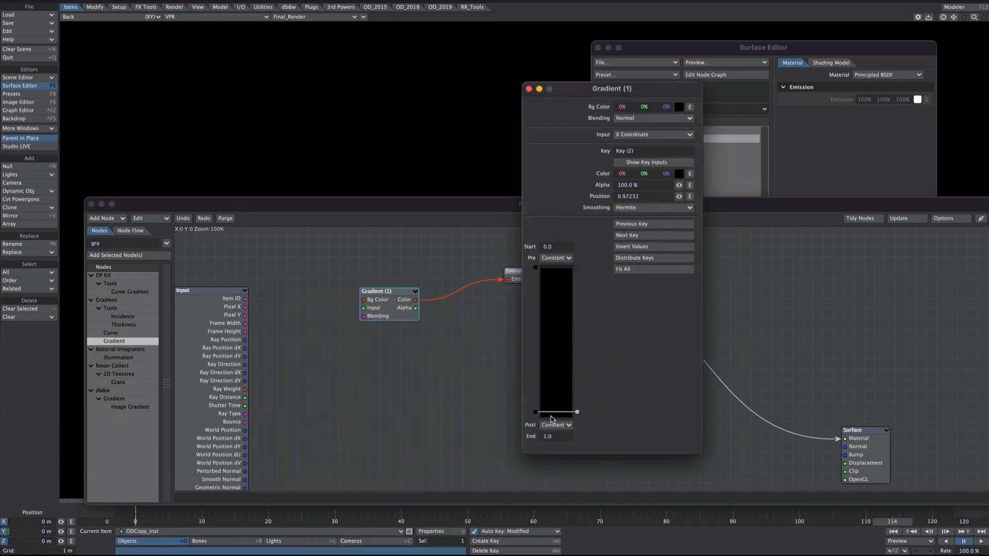
left_click(555, 353)
left_click(679, 174)
left_click(567, 300)
left_click(383, 350)
Step: Colour the first key of Gradient (1) white and set the gradient's input to Incidence
left_click(536, 268)
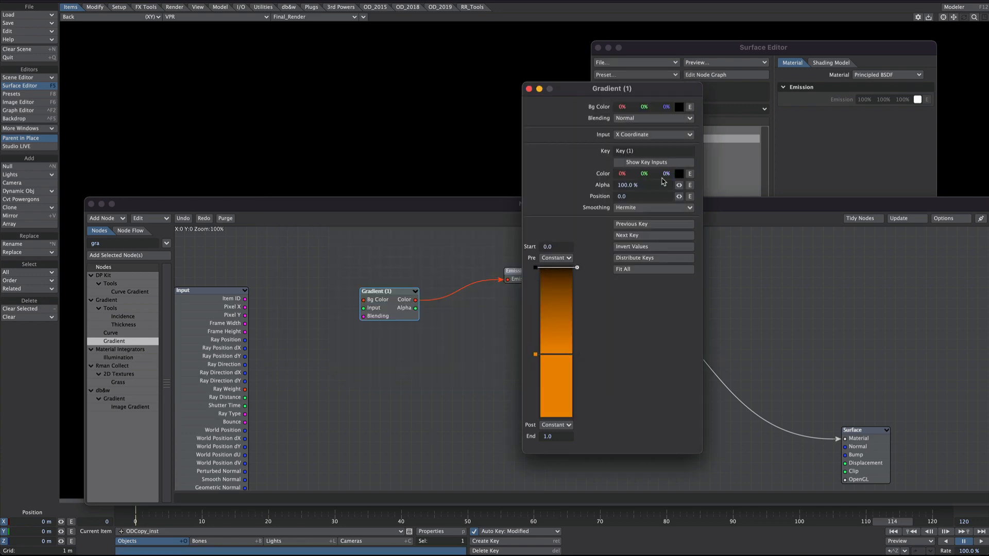
left_click(679, 174)
left_click(465, 279)
left_click(382, 350)
left_click(653, 134)
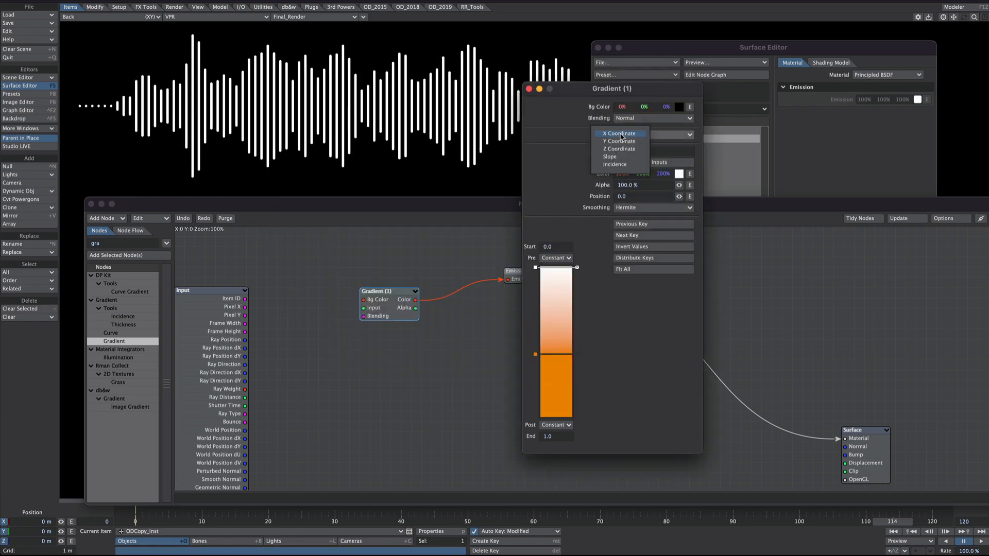
left_click(631, 168)
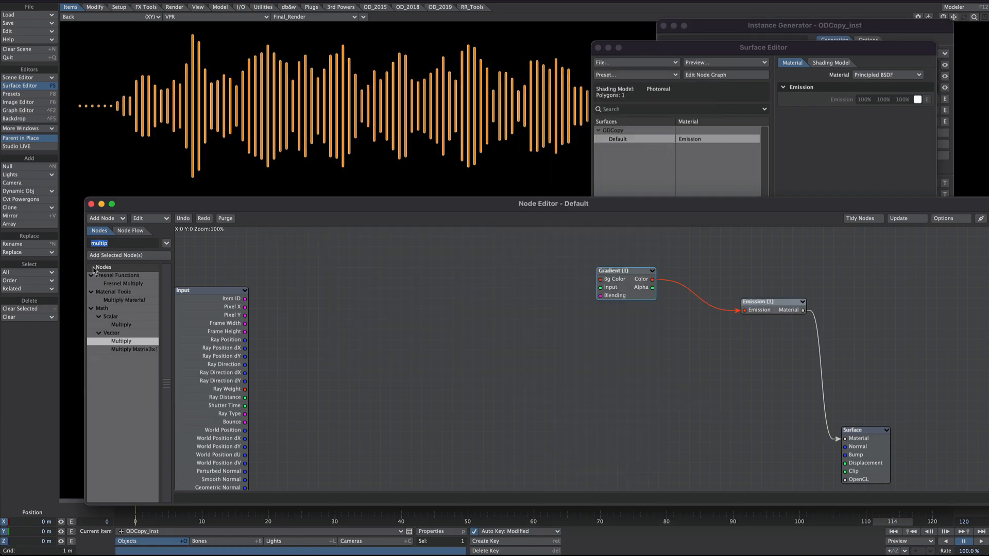
Step: Add a Spot Instance Info node to the surface's graph and space it apart from Gradient (1)
double_click(127, 336)
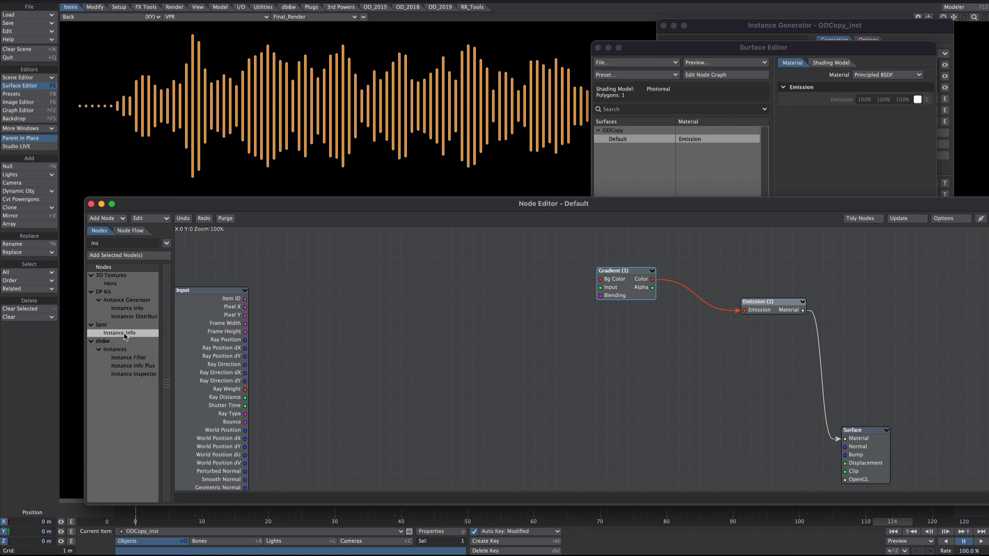
left_click_drag(603, 361, 358, 373)
left_click(598, 280)
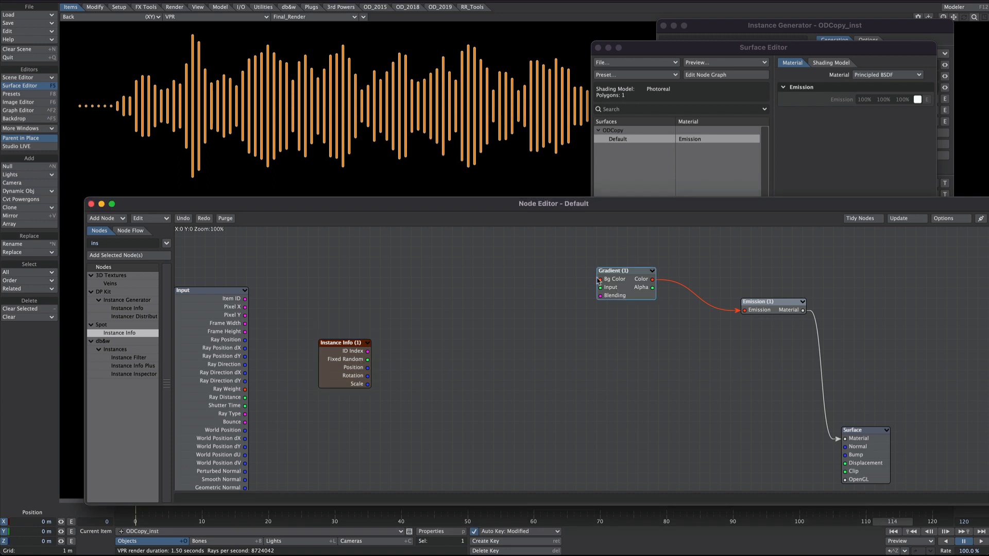
left_click_drag(599, 280, 547, 259)
left_click_drag(352, 376, 383, 377)
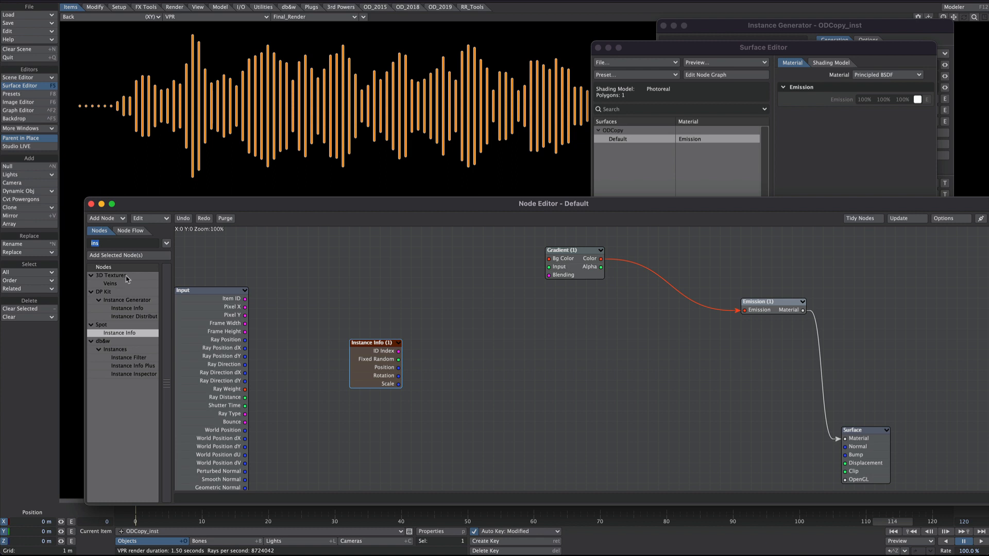
Step: Add a second Gradient node driven by Instance Info's Scale and connect its Color to the Emission node
type("gra")
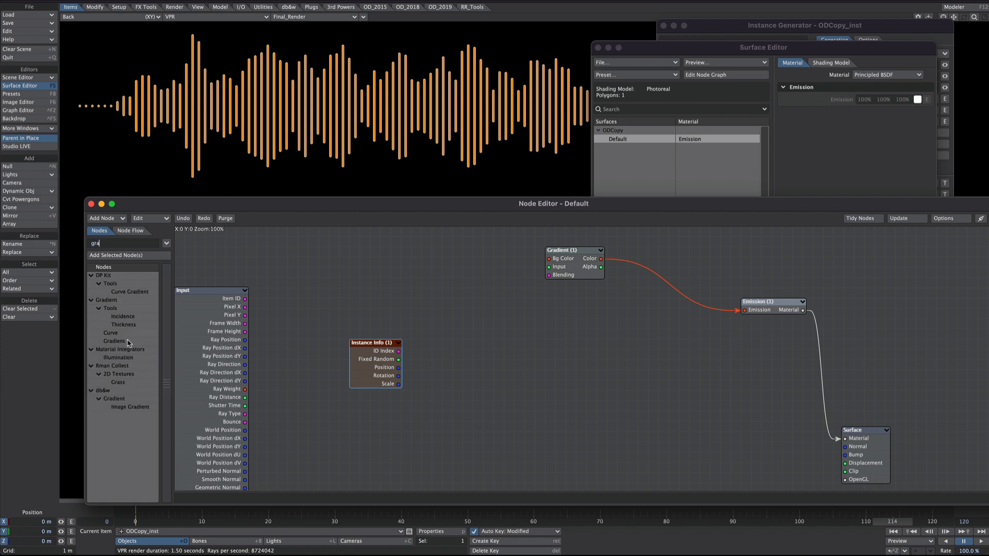
double_click(128, 343)
left_click_drag(594, 360, 512, 379)
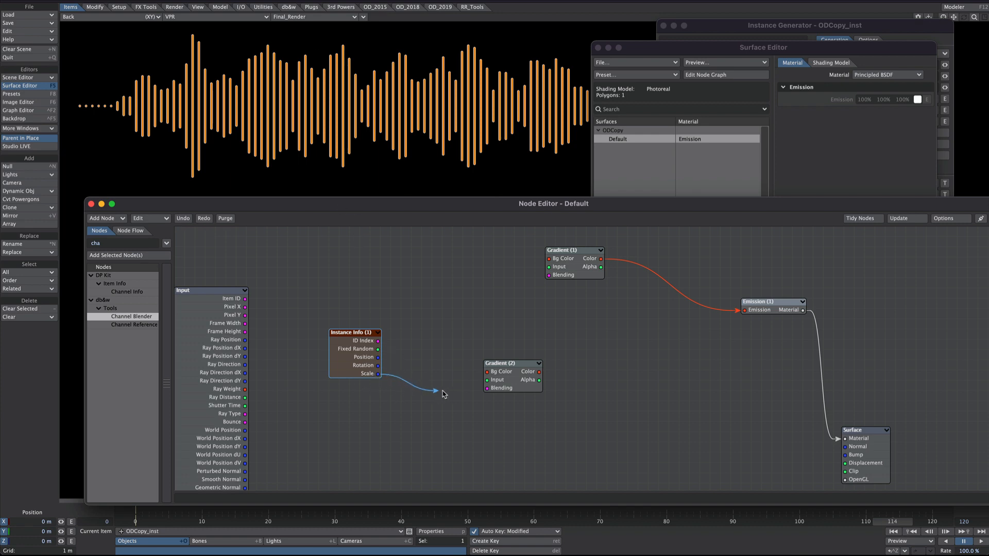
left_click_drag(443, 391, 744, 310)
left_click_drag(458, 366, 488, 355)
Step: Add a white key at about 0.7 in Gradient (2) and set its smoothing to Step
double_click(489, 355)
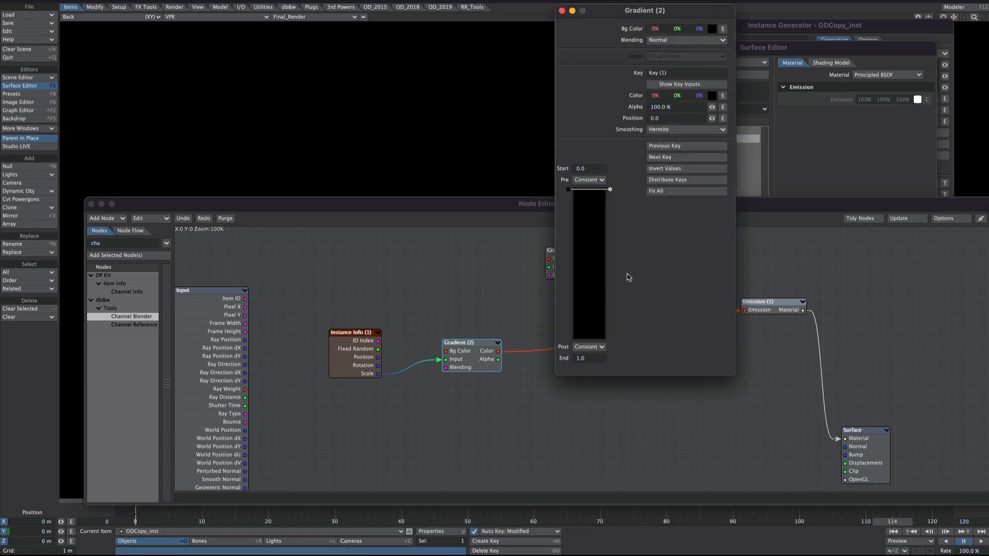
left_click(584, 293)
right_click(699, 96)
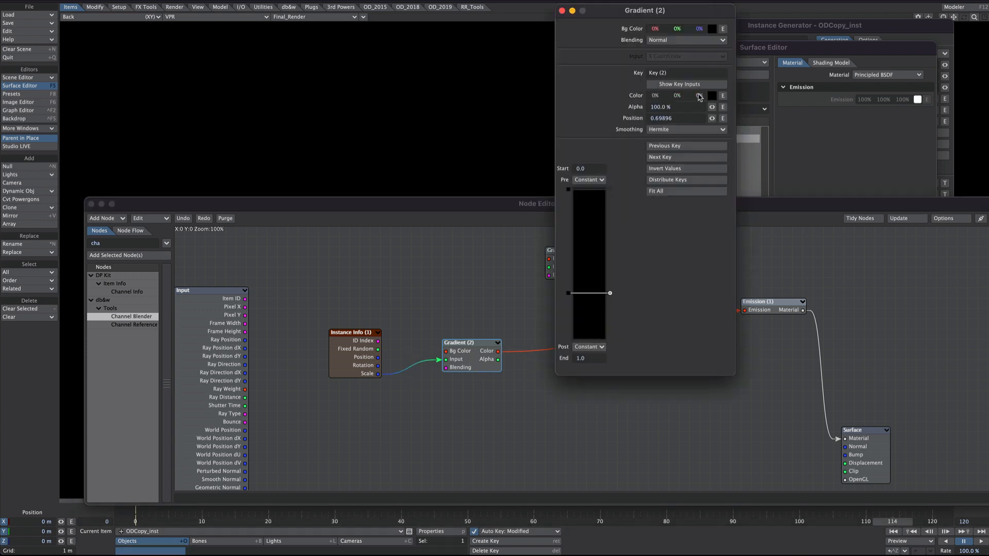
left_click_drag(698, 95, 749, 95)
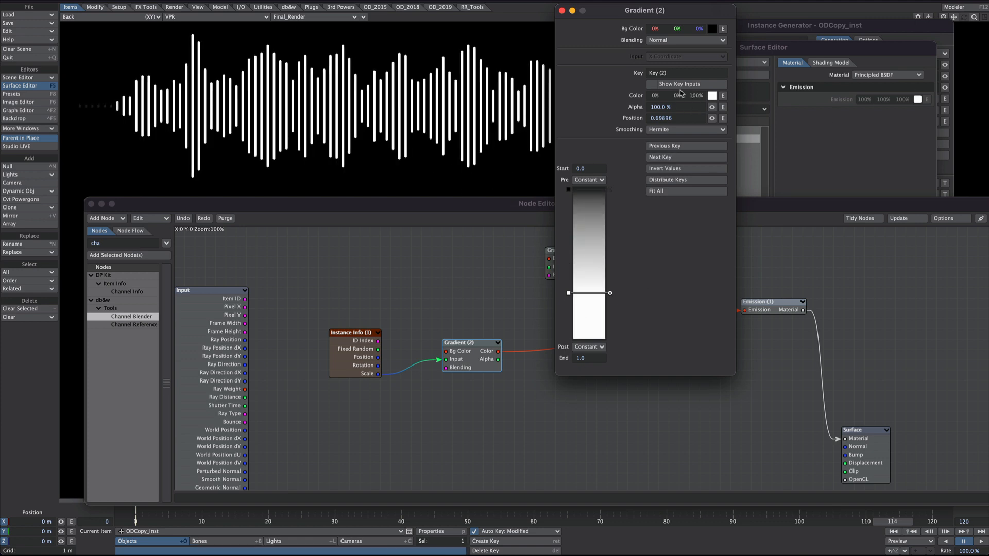
left_click(670, 130)
left_click(662, 146)
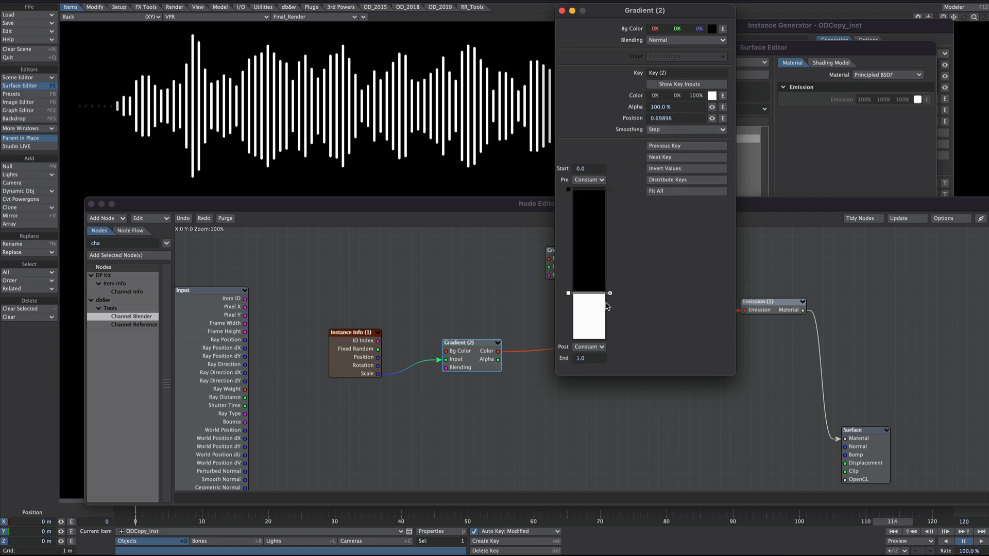
Step: Move the white key of Gradient (2) to about 0.98 and set the gradient's End to 10
left_click_drag(577, 293, 590, 335)
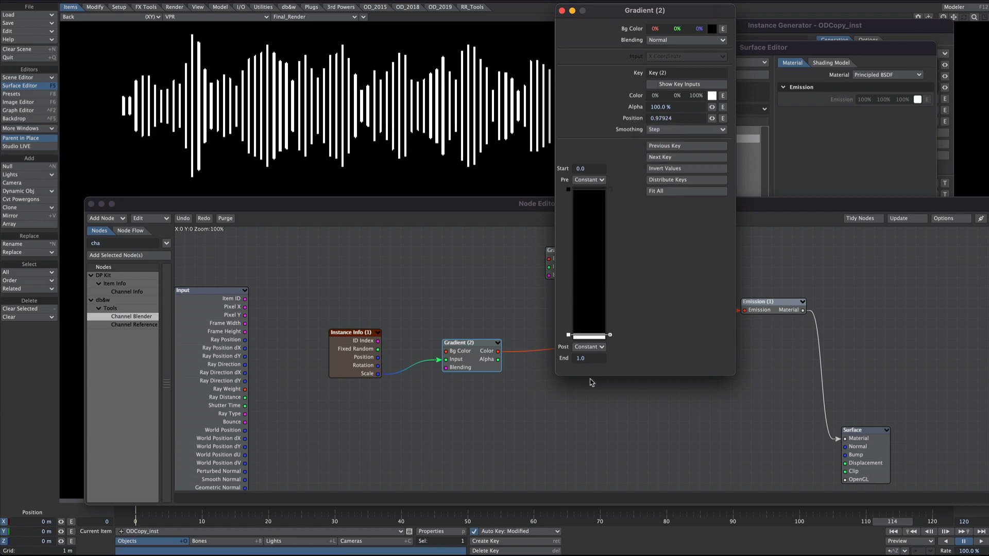
type("10")
key("Return")
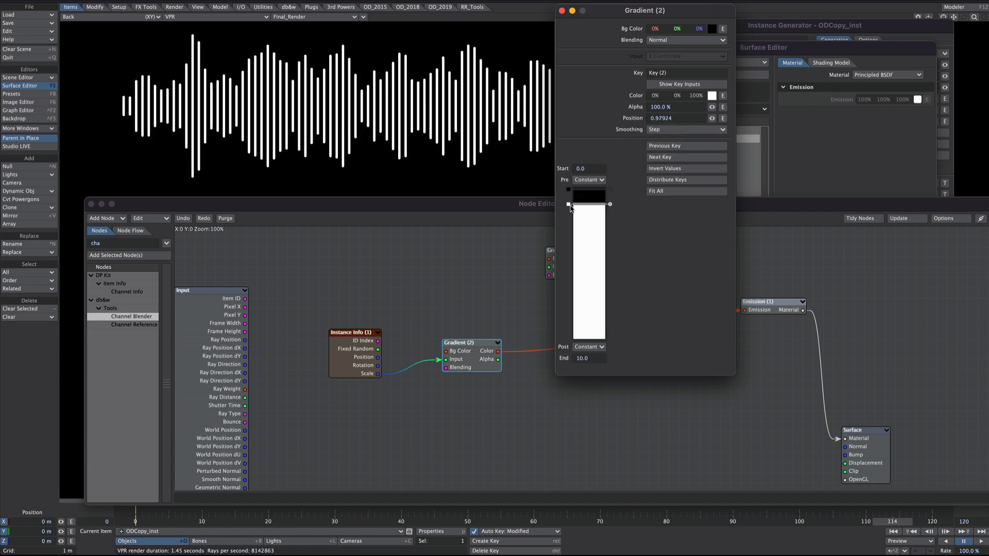
Step: Move the white key of Gradient (2) to about 6.44 and its black key to about 4.33
left_click_drag(570, 207, 571, 265)
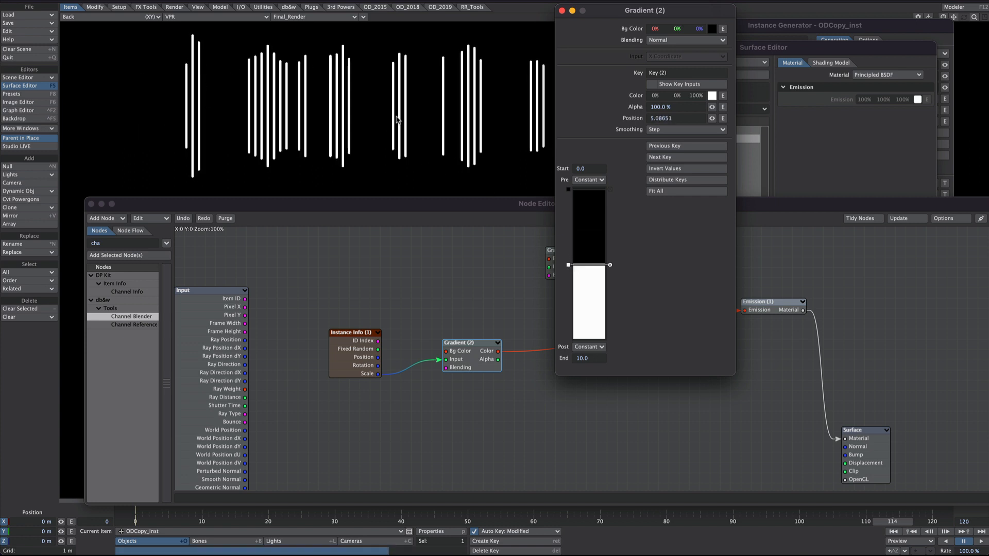
left_click_drag(569, 275, 569, 285)
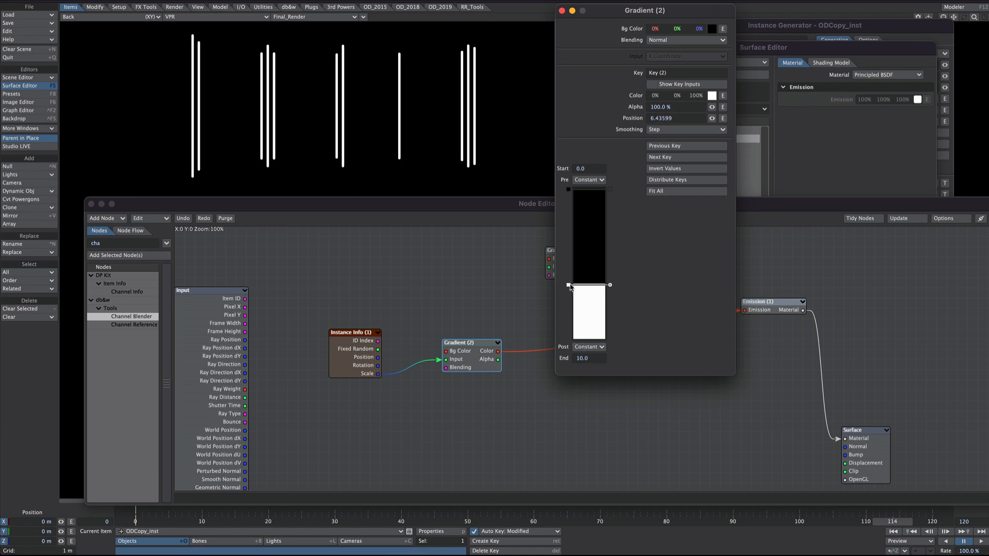
left_click(570, 190)
left_click_drag(571, 191, 567, 254)
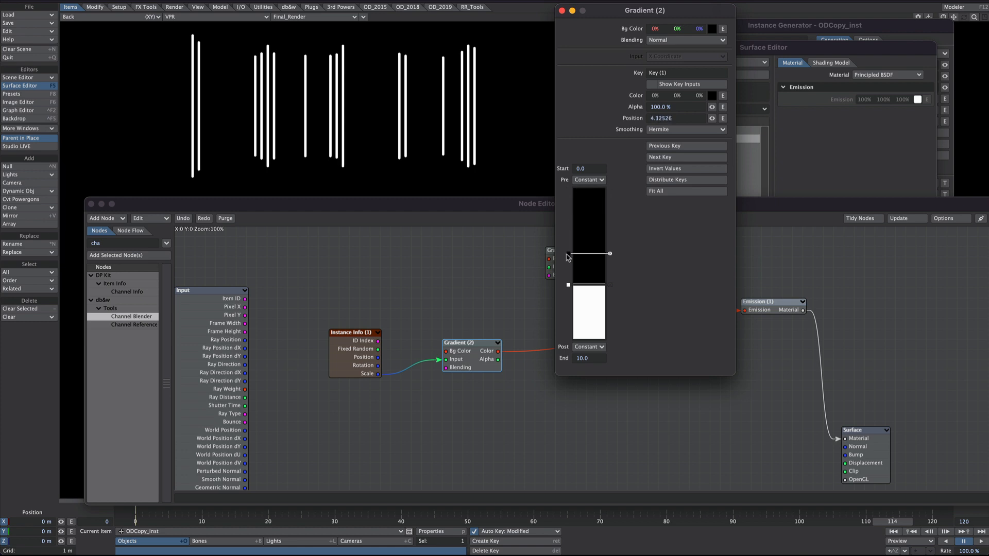
Step: Set the smoothing of both keys in Gradient (2) to Linear and move its black key to about 5.47
left_click(664, 129)
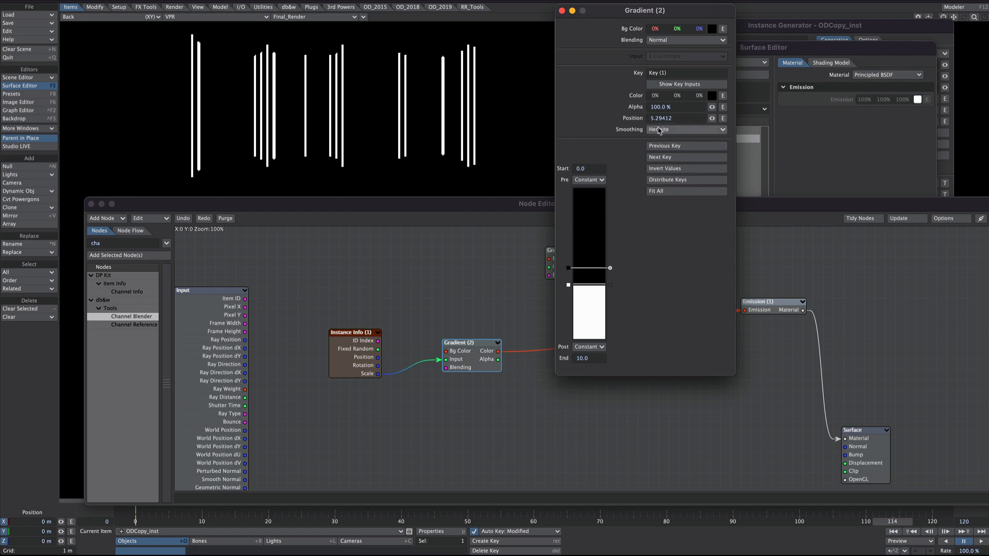
left_click(657, 122)
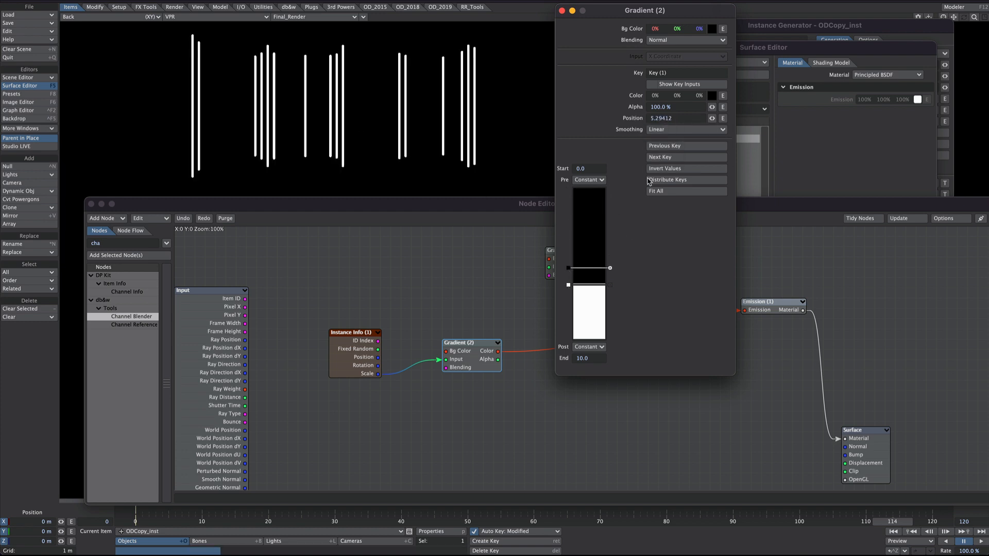
left_click(664, 127)
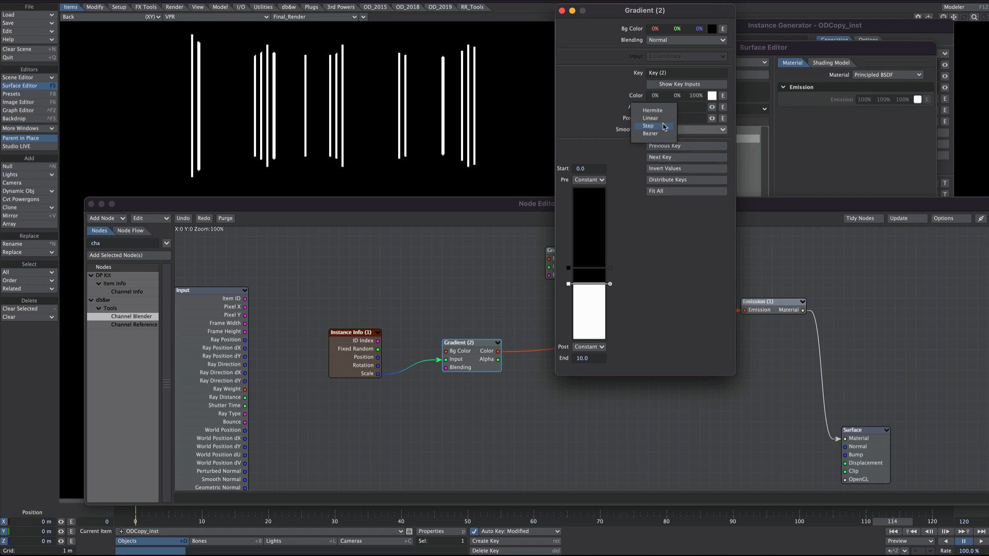
left_click(662, 119)
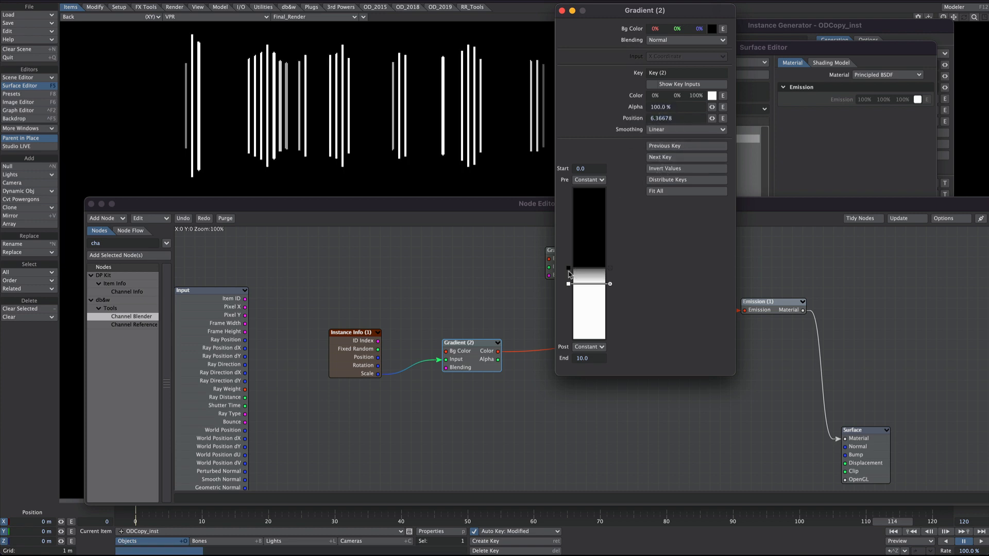
mouse_move(570, 269)
left_mouse_down()
mouse_move(573, 254)
mouse_move(573, 303)
mouse_move(569, 286)
left_mouse_up()
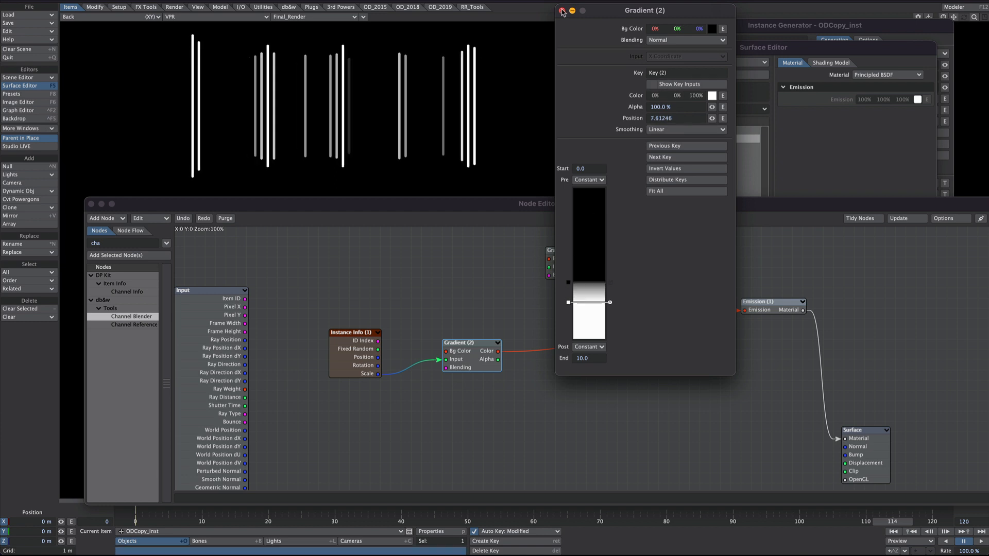
left_click(562, 10)
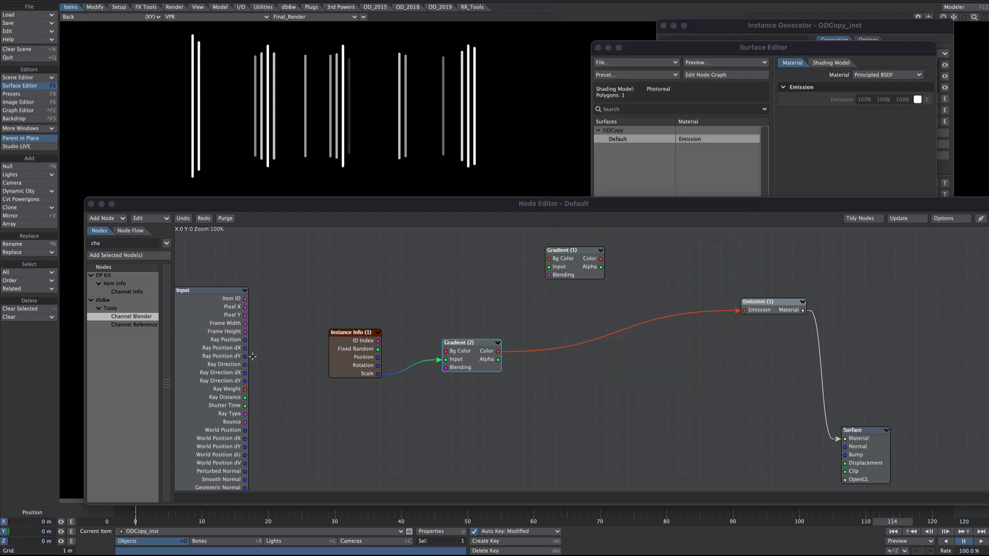
Step: Add a Mixer node feeding the Emission node, with Gradient (2) connected to Bg Color and Gradient (1) to Fg Color
right_click(390, 263)
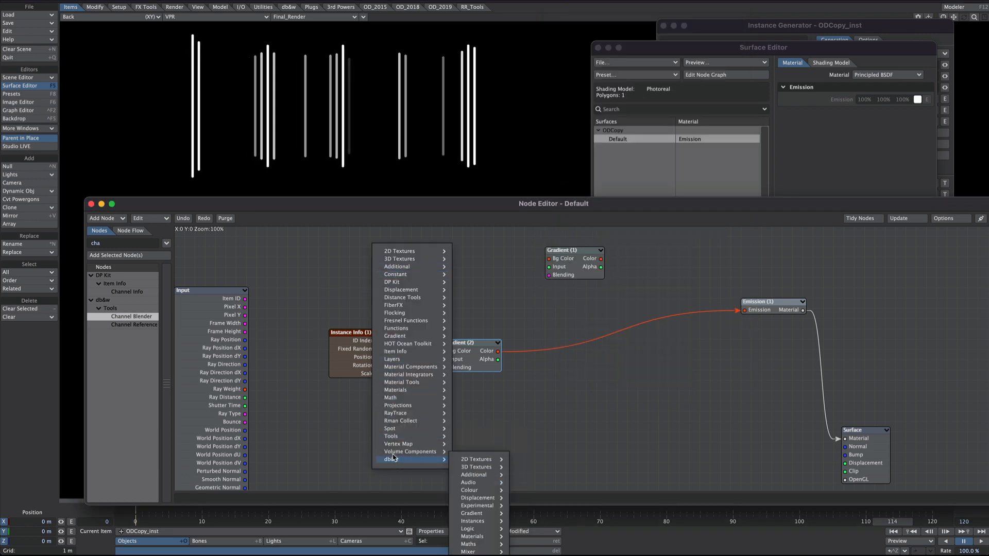
left_click(305, 269)
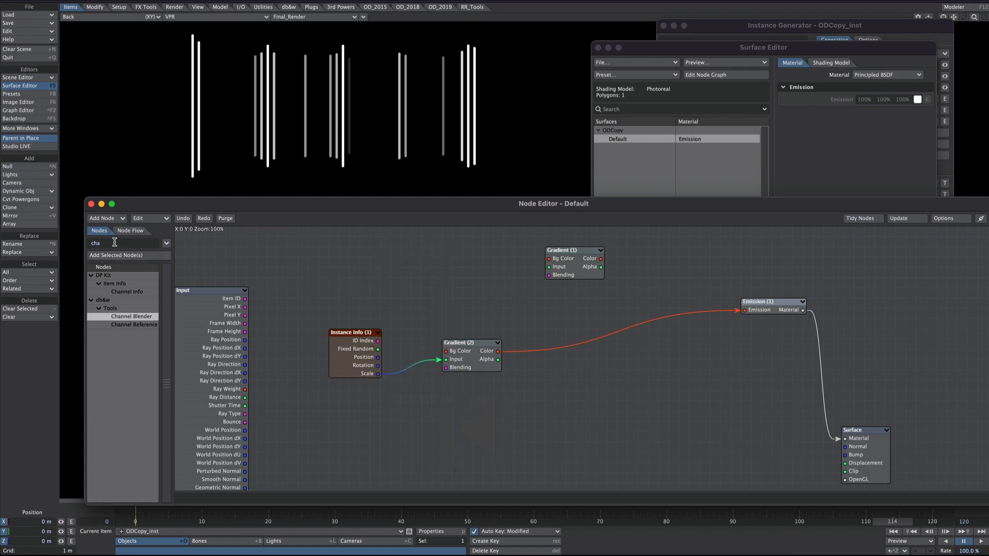
type("mix")
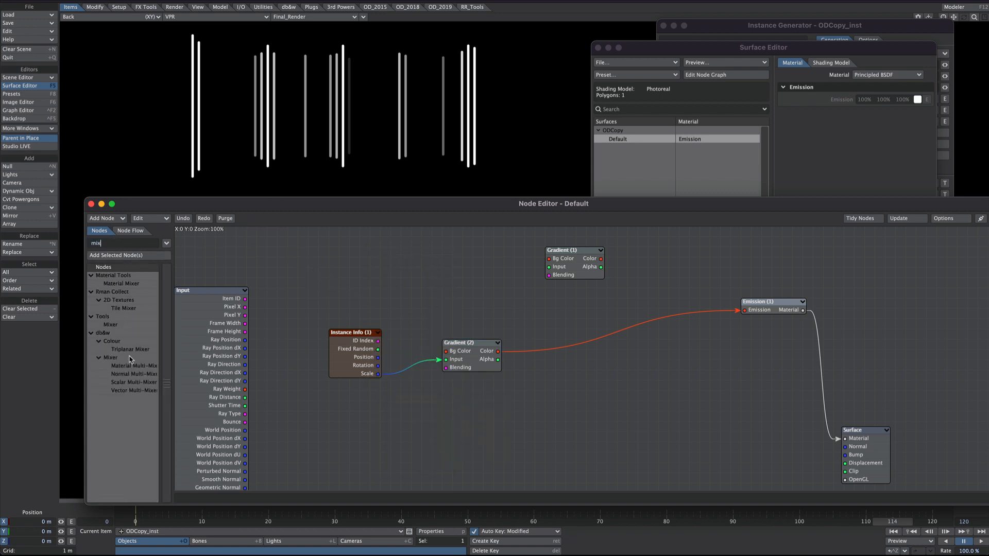
left_click_drag(120, 324, 631, 323)
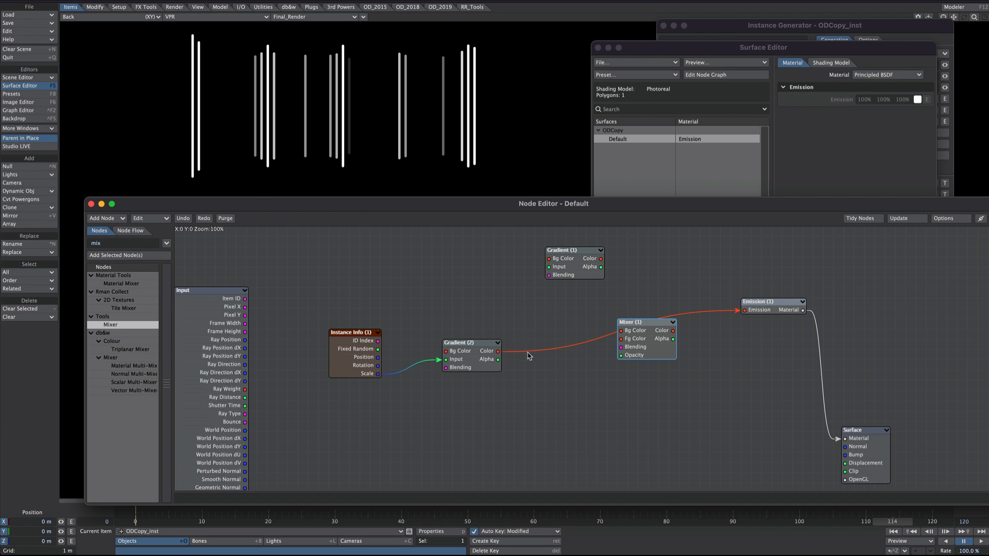
left_click_drag(601, 259, 759, 311)
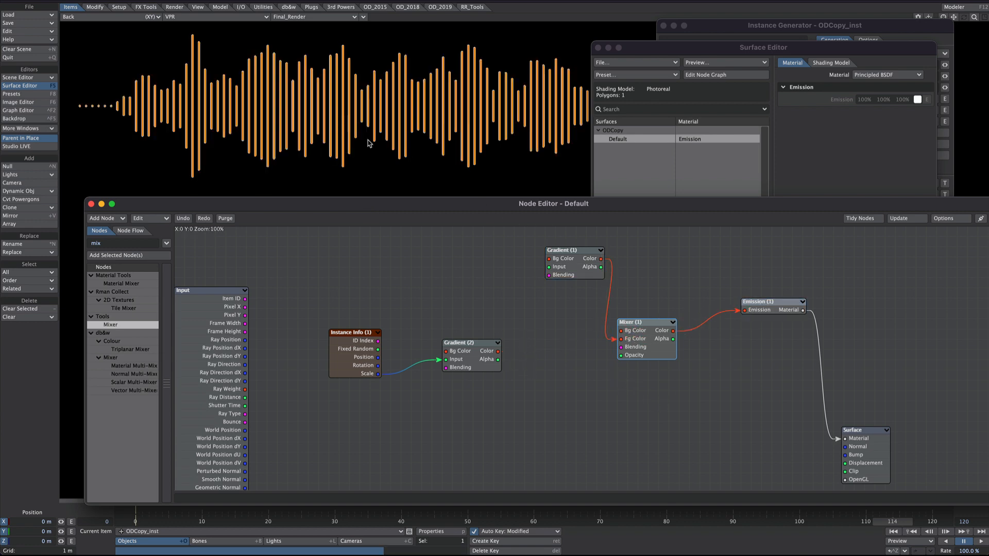
left_click_drag(498, 351, 639, 331)
Step: Set the Mixer node's blending to Screen and move the timeline to frame 57
double_click(642, 333)
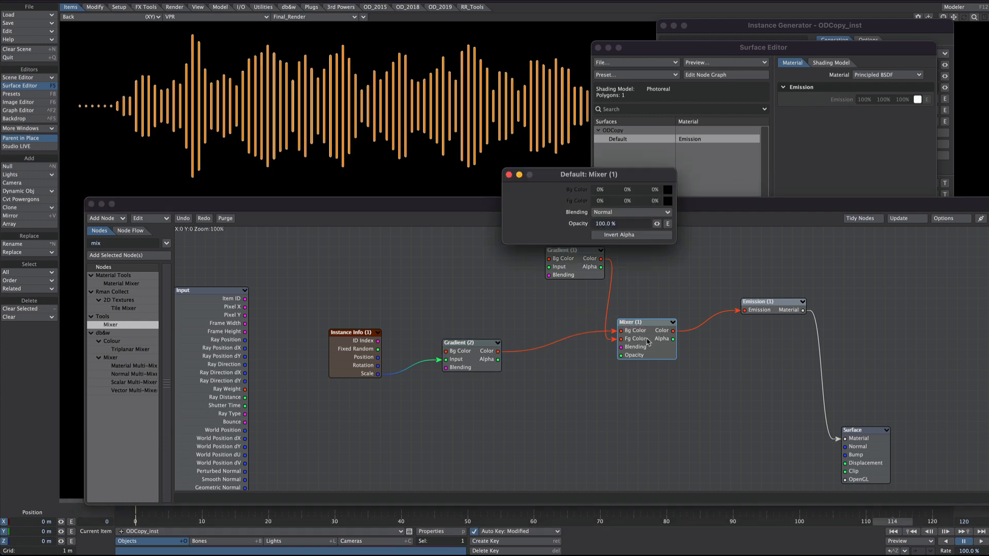
left_click(618, 213)
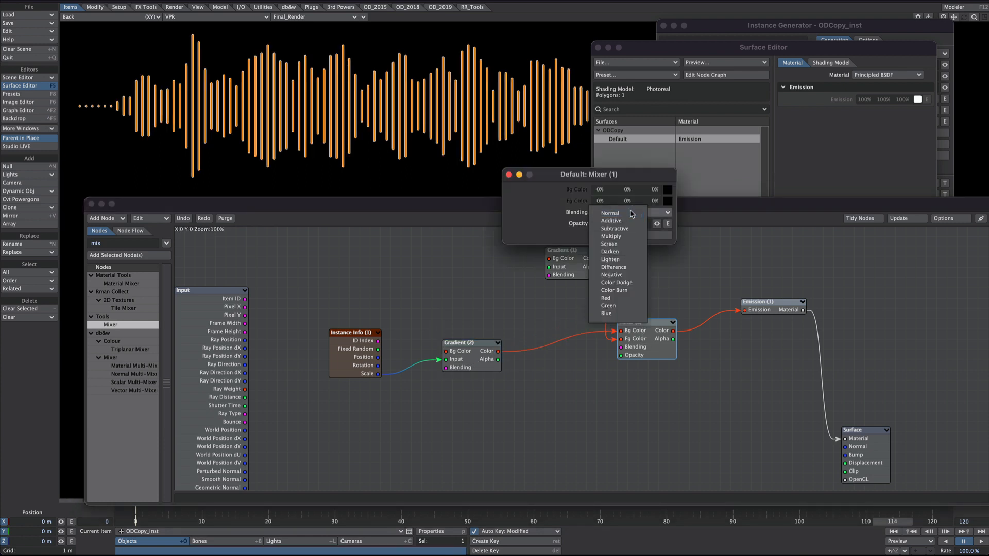
left_click(617, 235)
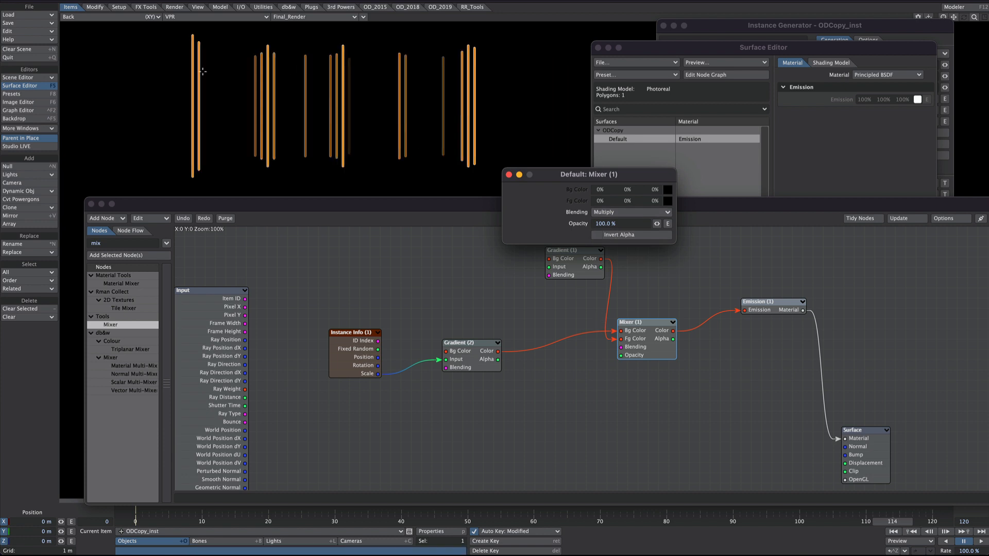
left_click(605, 210)
left_click(611, 228)
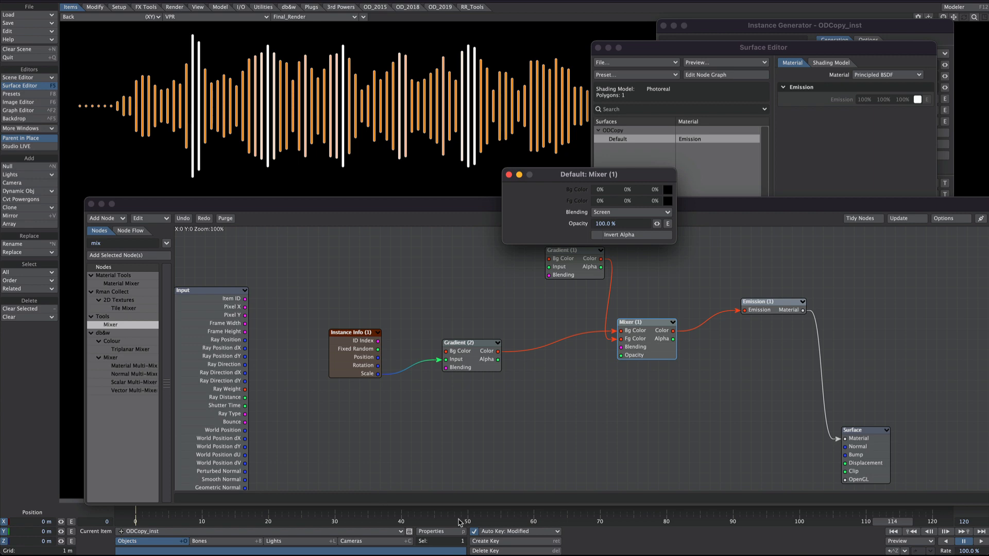
left_click_drag(460, 523, 514, 521)
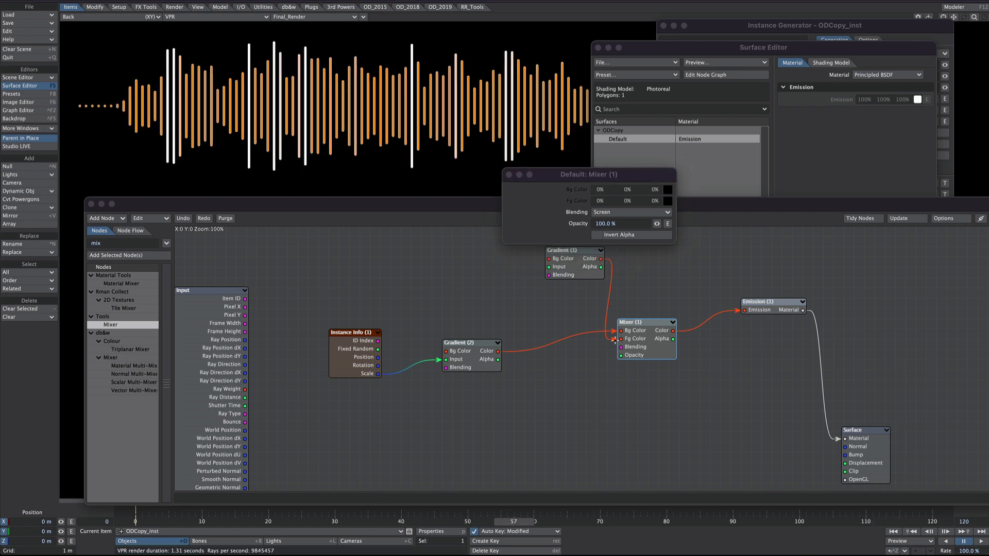
Step: Disconnect Gradient (1) from the Mixer's Fg Color and set that colour to magenta (191, 0, 143)
left_click_drag(615, 340, 580, 336)
left_click(643, 176)
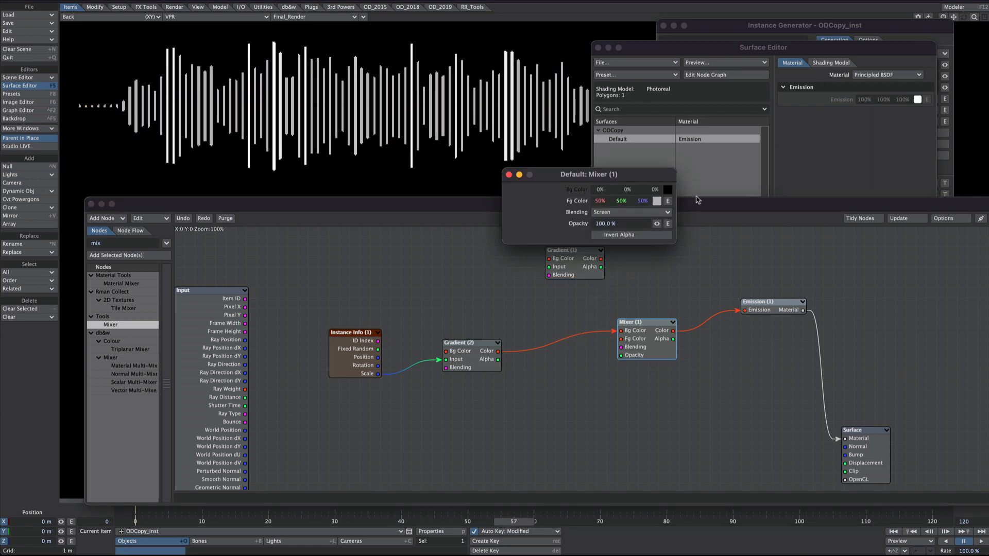
left_click(657, 201)
left_click(564, 103)
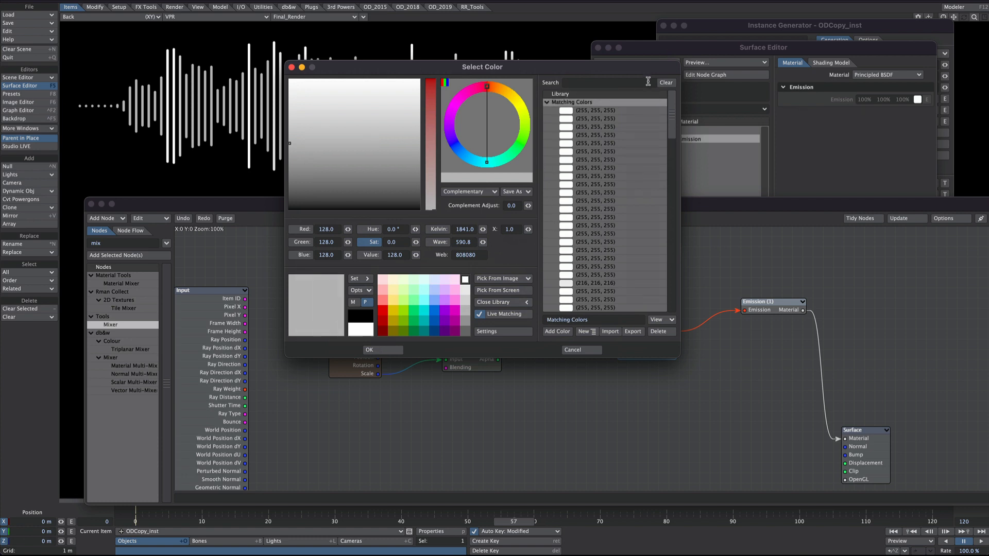
left_click(665, 83)
left_click(584, 127)
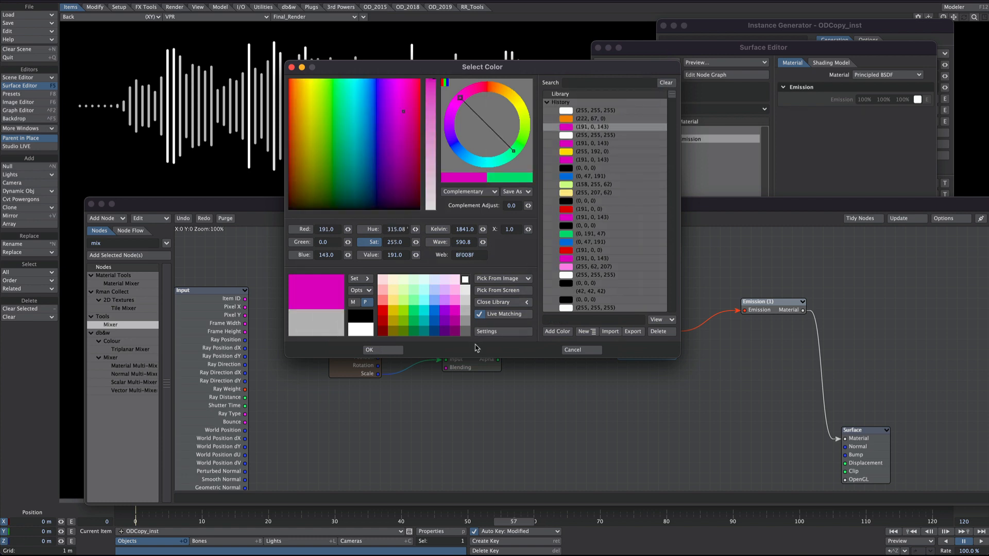
left_click(380, 350)
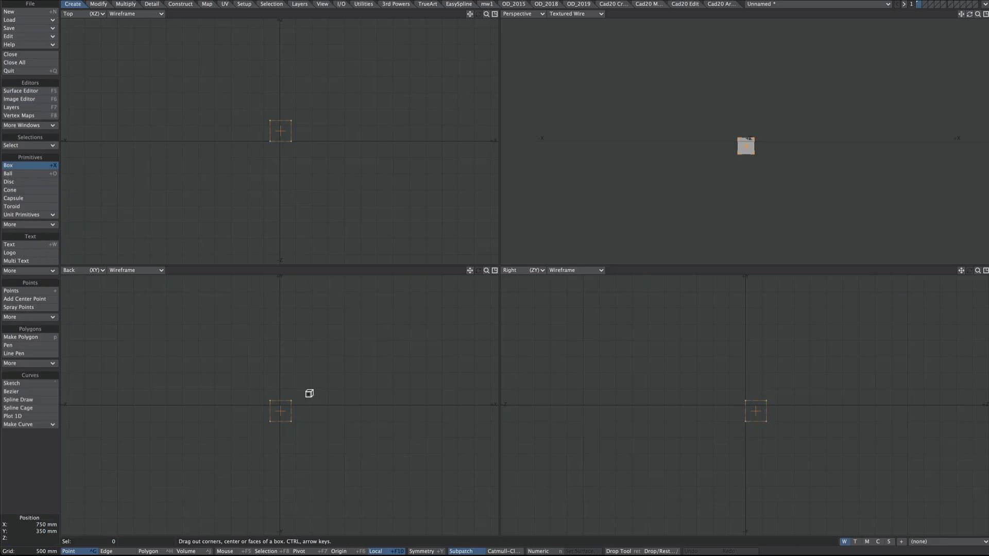
Step: In Modeler, centre the box and bevel its top and bottom faces to points with 680 mm shift and 320 mm inset
key("ctrl+h")
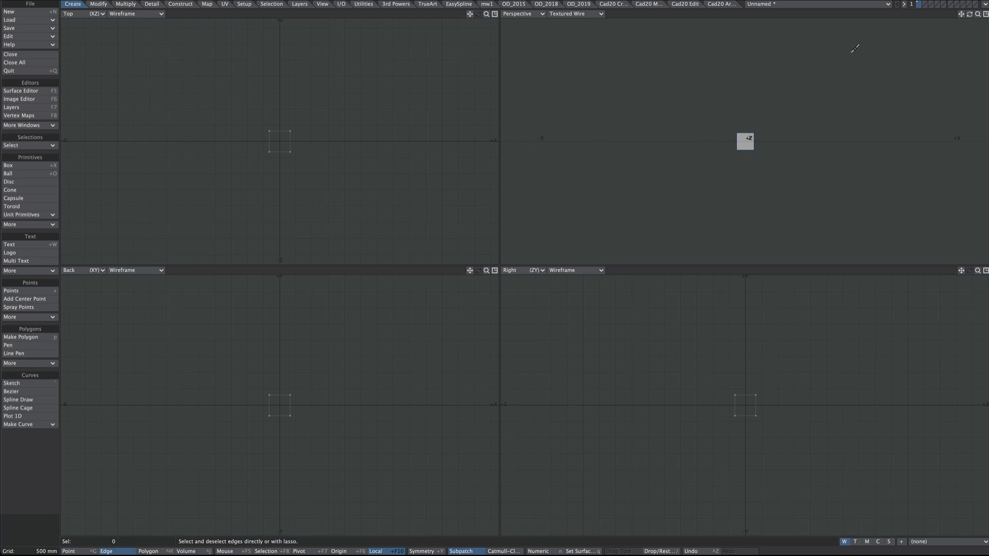
key("0")
left_click_drag(586, 257, 532, 224, "alt")
key("space")
key("space")
left_click(516, 267)
left_click(522, 305)
mouse_move(525, 309)
left_mouse_down("alt")
mouse_move(520, 360)
mouse_move(550, 295)
mouse_move(514, 309)
left_mouse_up("alt")
key("b")
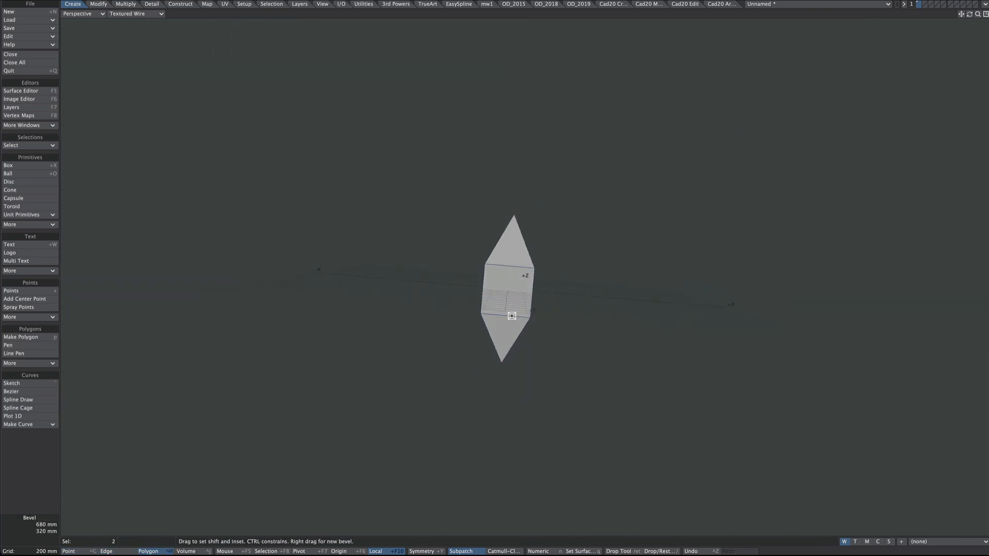
Step: Weld the overlapping points at the crystal's upper and lower tips and delete the leftover degenerate polygons
key("0")
key("space")
key("space")
left_click(272, 379)
key("ctrl+w")
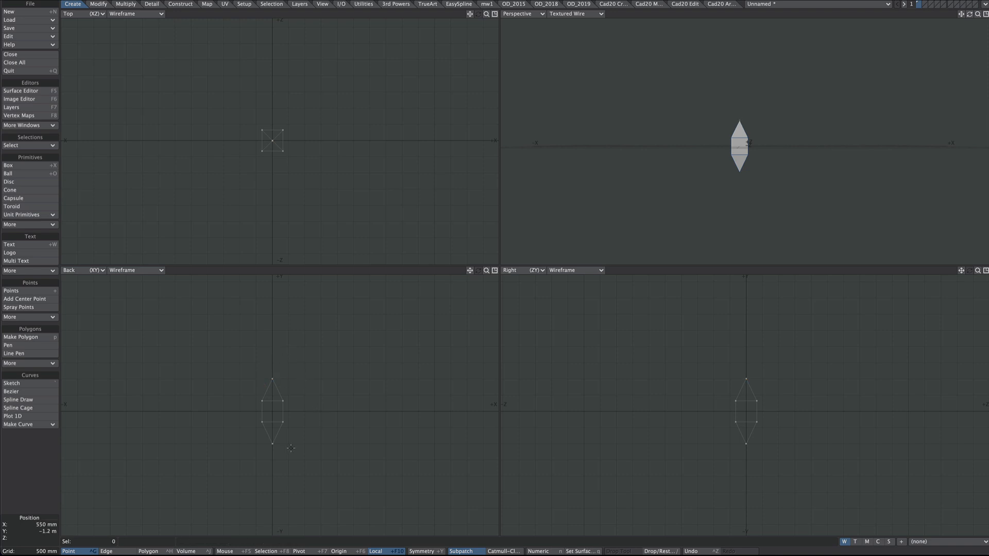
left_click(272, 443)
key("ctrl+w")
key("w")
key("ctrl+h")
key("Delete")
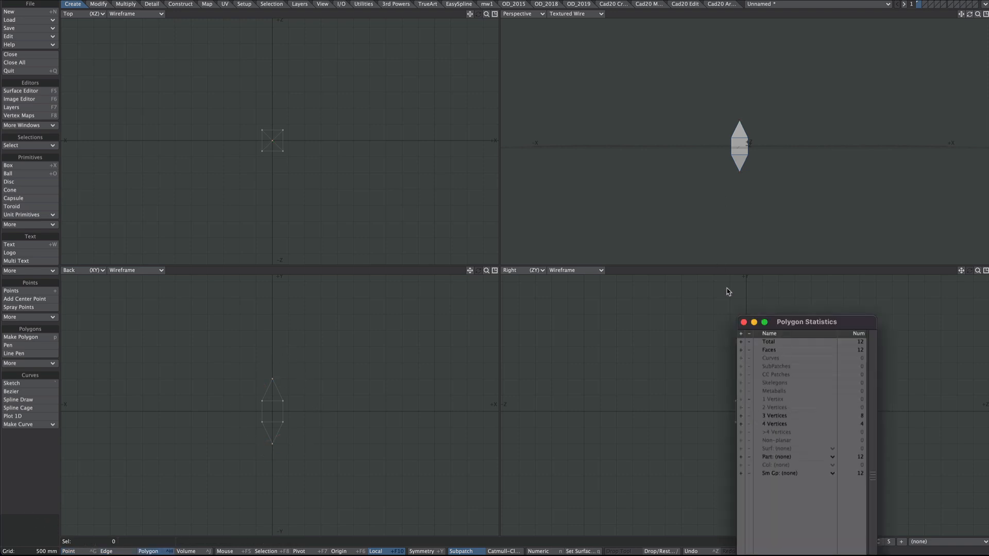
key("w")
key("ctrl+g")
Step: Start a Clone To Array of the crystal in the Top view and open its numeric settings
left_click_drag(311, 404, 307, 404, "ctrl+alt")
left_click_drag(754, 133, 777, 170, "alt")
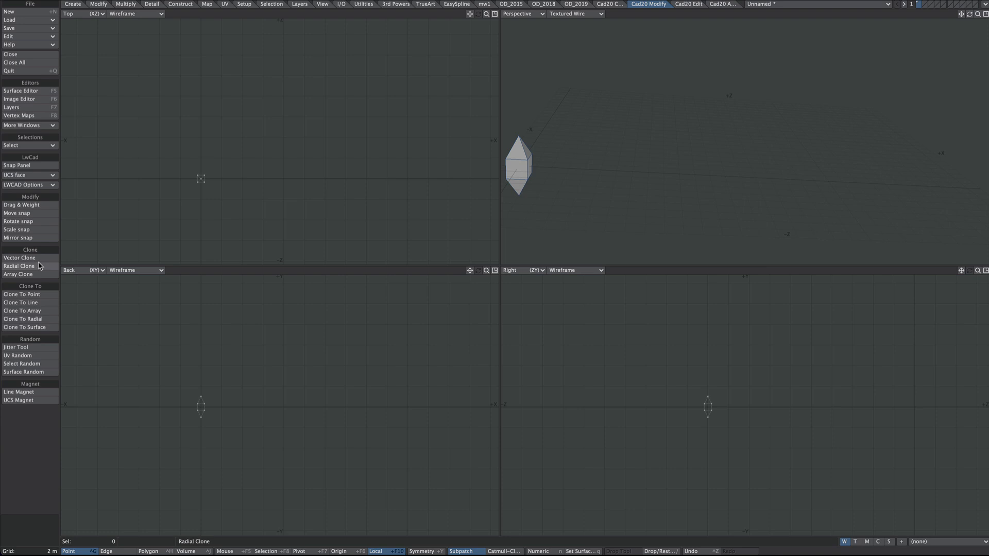
left_click(22, 311)
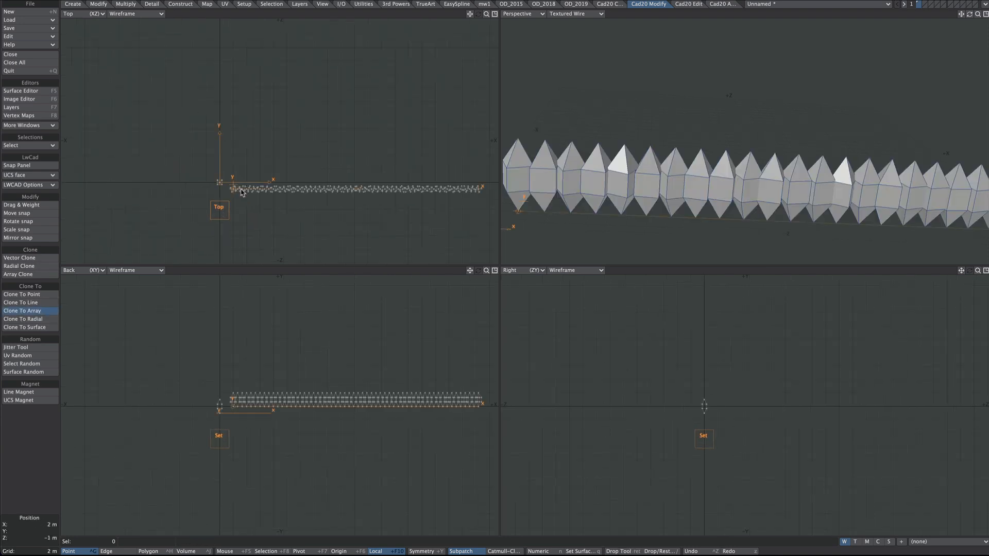
left_click_drag(239, 192, 233, 171)
key("n")
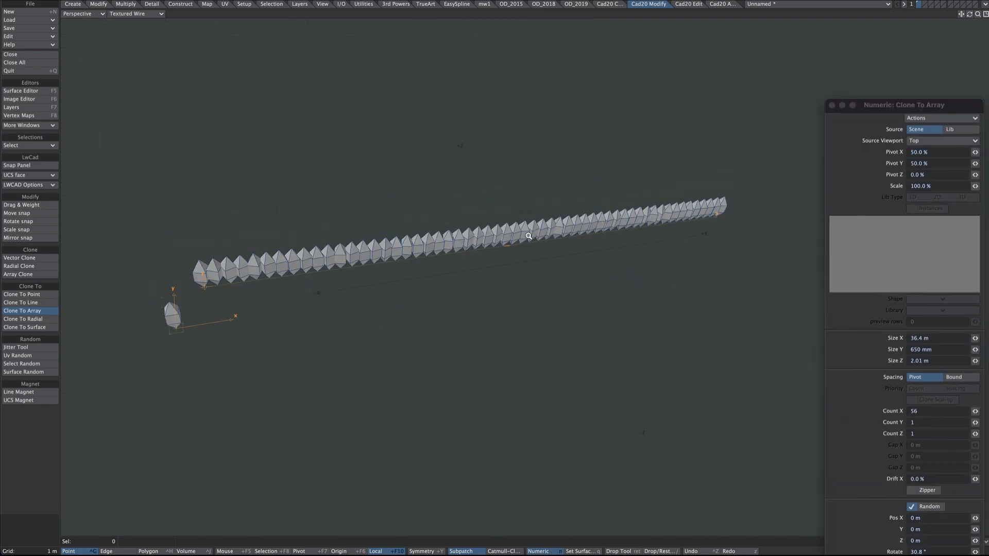
Step: Shape the clone array to 10 by 10 crystals, about 20.16 m by 18.22 m, with 33.2° random rotation and 34% random scale
mouse_move(939, 336)
left_mouse_down()
mouse_move(938, 355)
mouse_move(943, 348)
left_mouse_up()
left_click_drag(939, 275, 949, 275)
left_click(893, 339)
type("10")
key("Tab")
type("10")
Step: Set the clone array's Pivot Y and Pivot Z to 50% and finish the array
key("Tab")
left_click_drag(412, 330, 443, 319, "alt")
mouse_move(939, 489)
left_mouse_down()
mouse_move(961, 489)
mouse_move(940, 479)
left_mouse_up()
left_click_drag(592, 329, 574, 292, "alt")
key("KP_0")
left_click_drag(232, 387, 313, 372, "ctrl+alt")
left_click(895, 92)
type("0")
key("Tab")
key("shift+Tab")
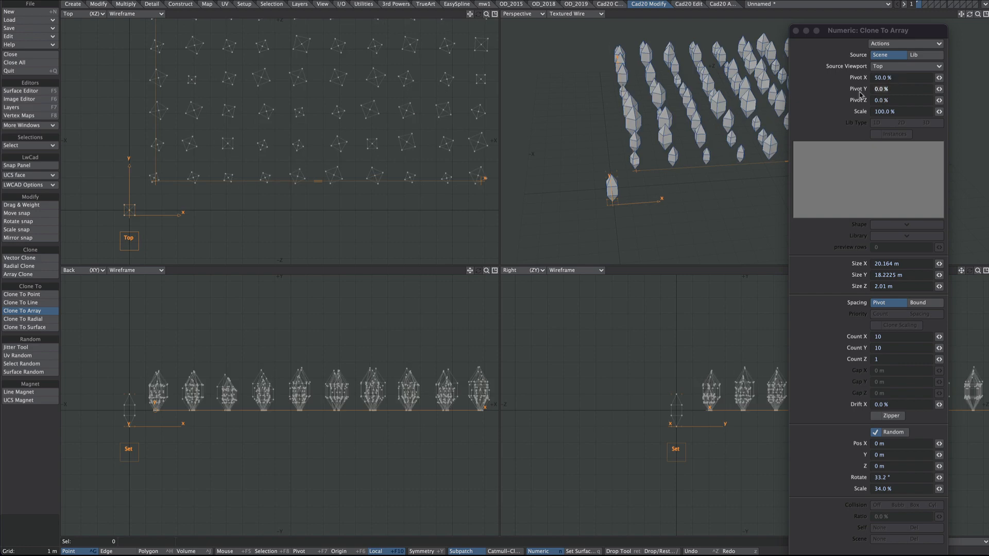
type("50")
key("Tab")
type("50")
key("Tab")
left_click_drag(315, 407, 290, 387, "alt")
left_click_drag(290, 386, 270, 384, "ctrl+alt")
key("Return")
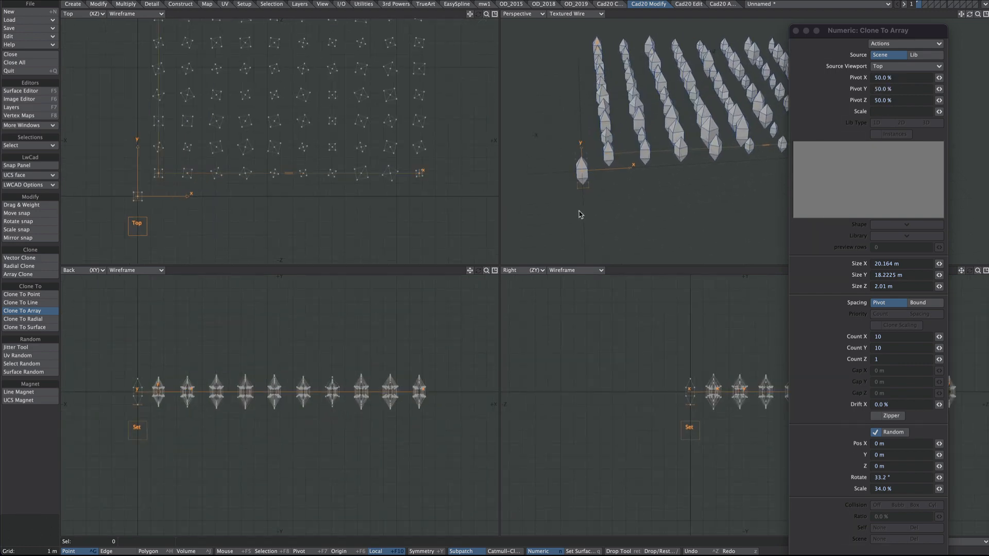
key("Return")
Step: Delete the original source crystal beside the corner of the array
left_click_drag(371, 168, 313, 170, "ctrl+alt")
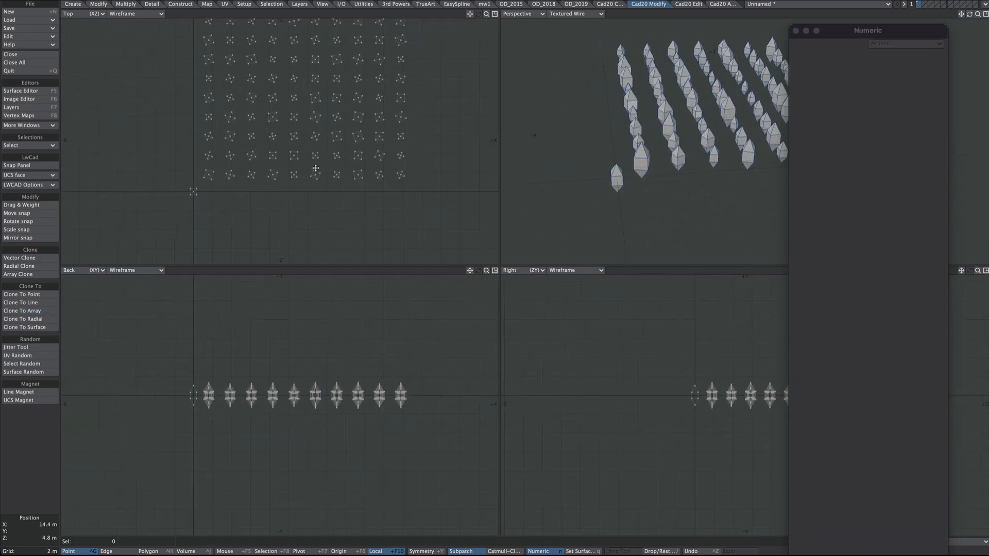
left_click_drag(353, 134, 333, 270, "alt")
left_click_drag(217, 393, 258, 385, "ctrl+alt")
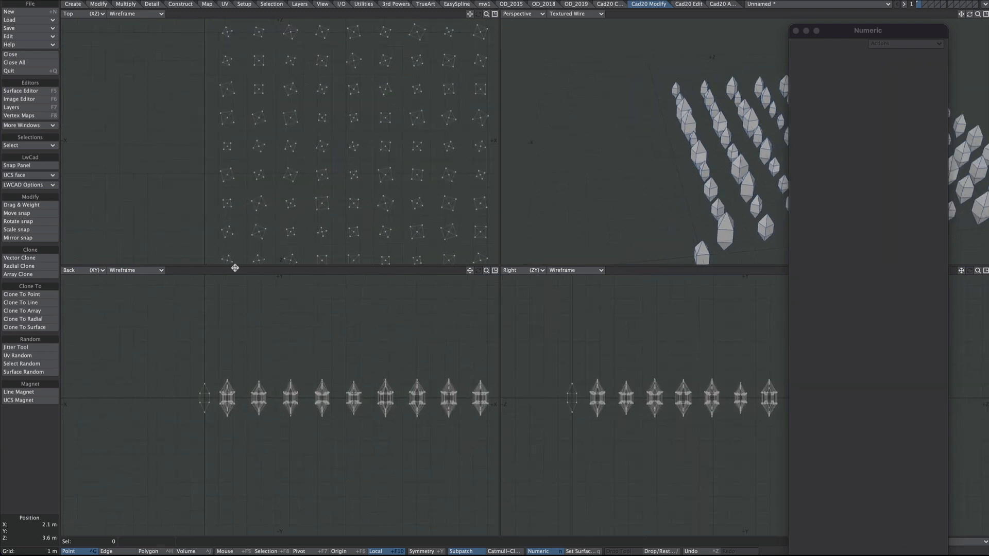
left_click_drag(275, 218, 247, 235, "ctrl+alt")
left_click_drag(246, 234, 261, 134, "alt")
key("space")
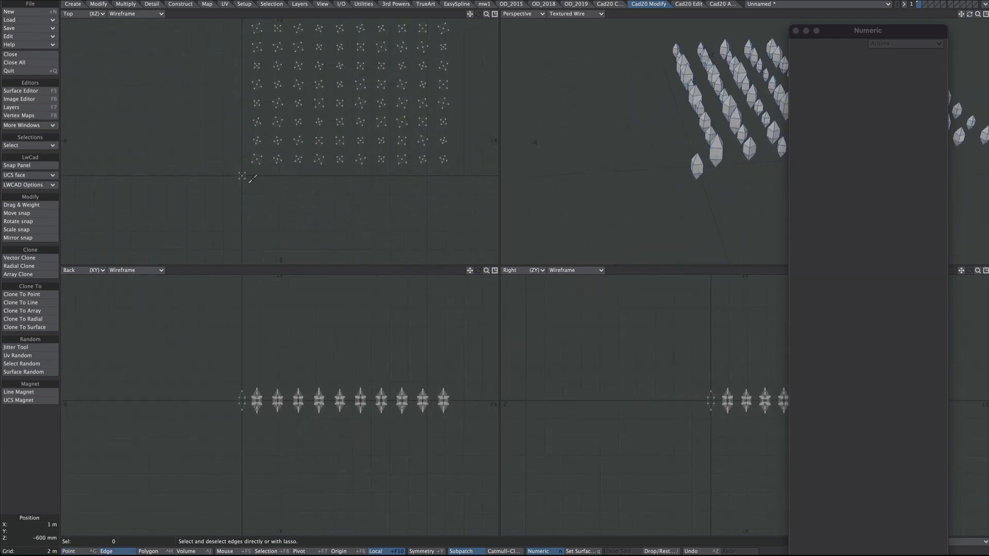
key("space")
key("space")
key("space")
key("space")
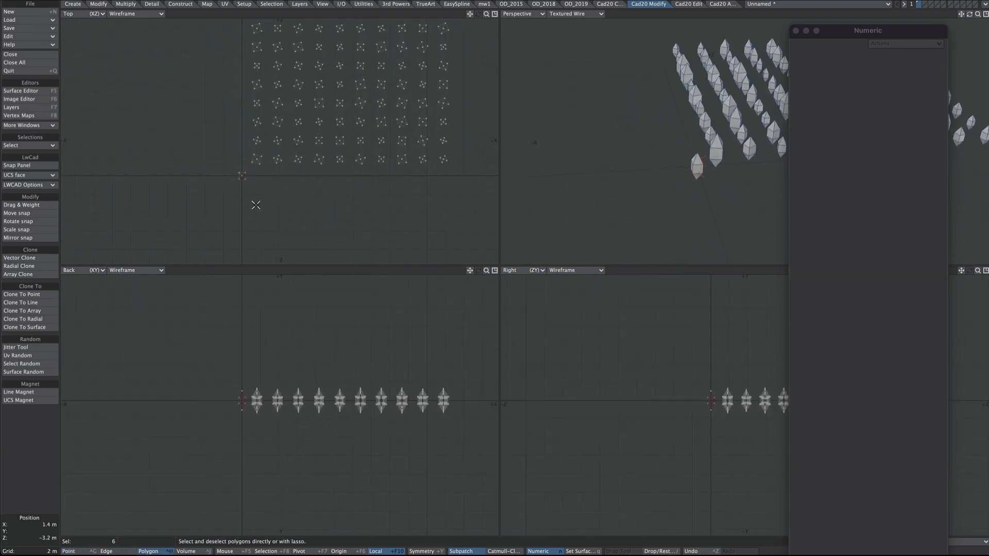
key("Delete")
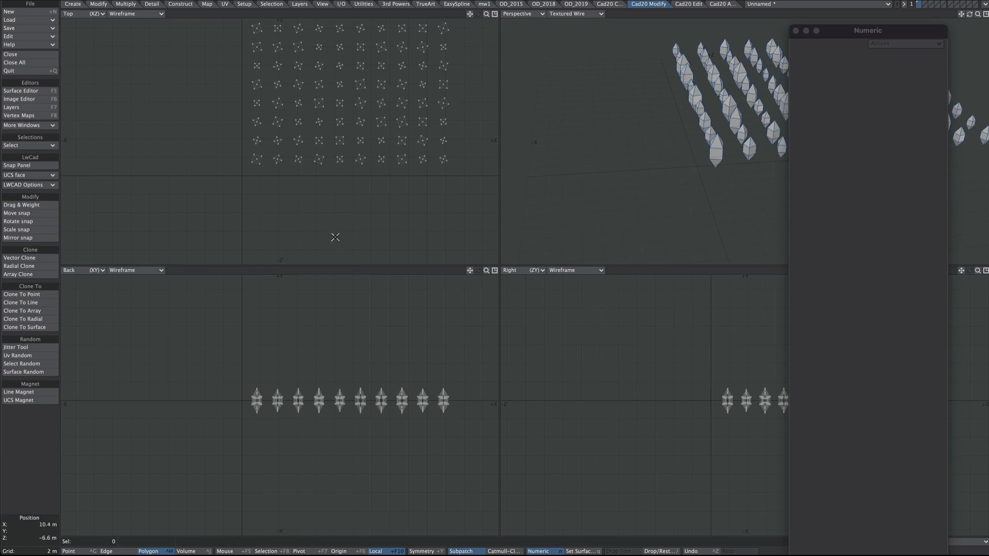
Step: Centre the crystal array on the origin and copy it out with OD_LWCopyToExternal
key("F2")
left_click_drag(235, 404, 255, 390, "ctrl+alt")
left_click(986, 14)
left_click_drag(510, 330, 583, 252, "ctrl+alt")
right_click(354, 214, "ctrl+shift")
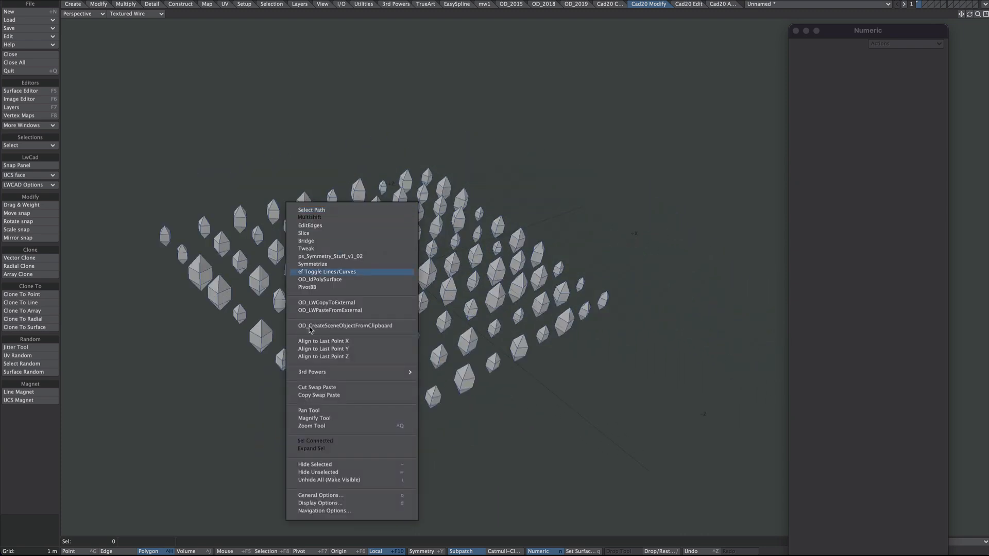
left_click(341, 303)
Step: Switch to Layout and paste the copied crystal array into the scene as an object
key("F12")
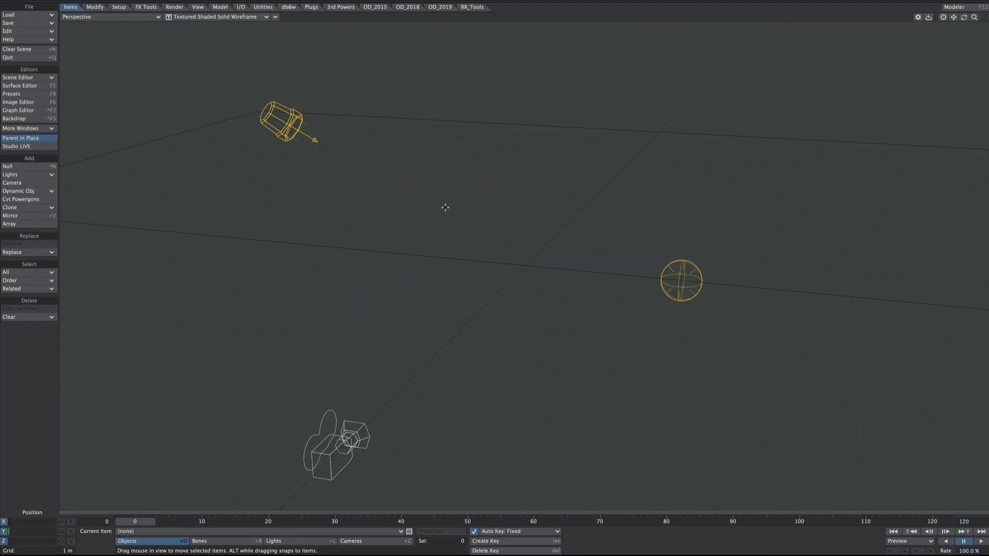
right_click(355, 199, "ctrl+shift")
left_click(395, 306)
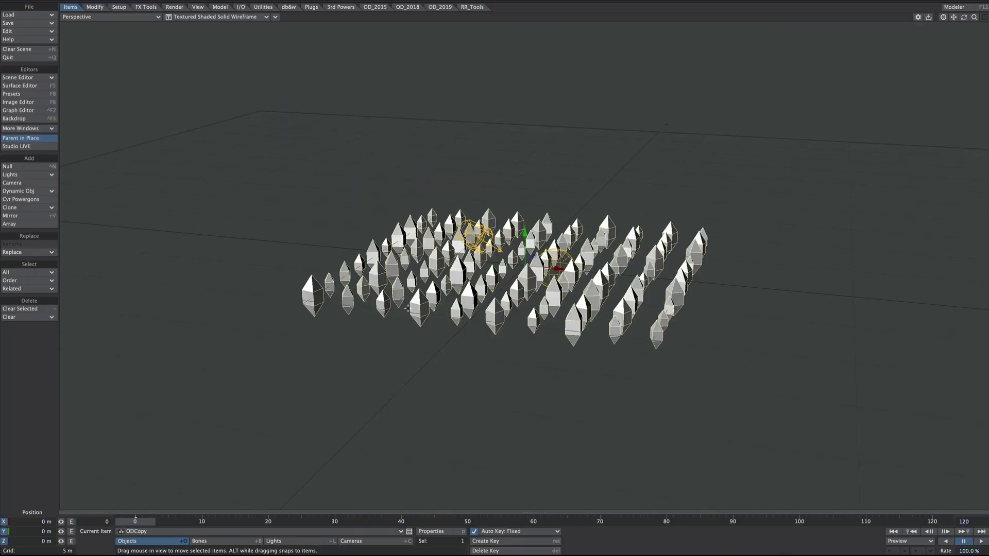
mouse_move(524, 266)
left_mouse_down("alt")
mouse_move(536, 286)
mouse_move(525, 268)
left_mouse_up("alt")
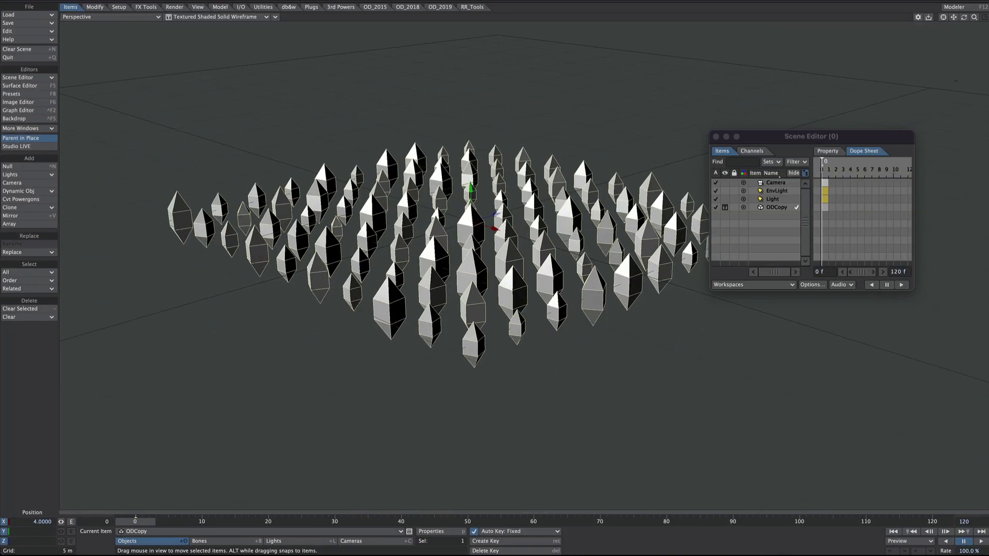
left_click_drag(472, 266, 482, 266, "alt")
mouse_move(479, 308)
left_mouse_down("alt")
mouse_move(472, 290)
mouse_move(490, 328)
mouse_move(488, 312)
left_mouse_up("alt")
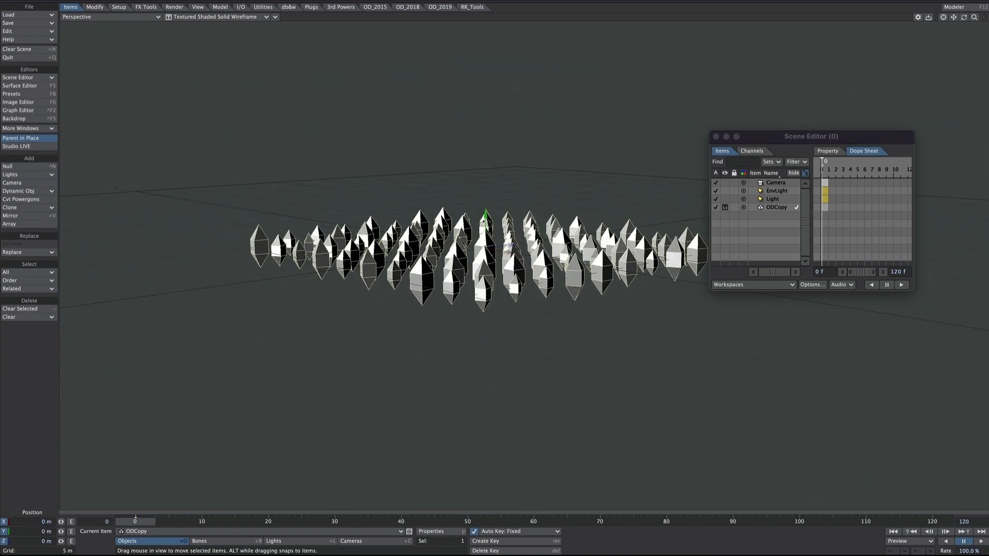
mouse_move(497, 276)
left_mouse_down("alt")
mouse_move(507, 261)
mouse_move(511, 277)
left_mouse_up("alt")
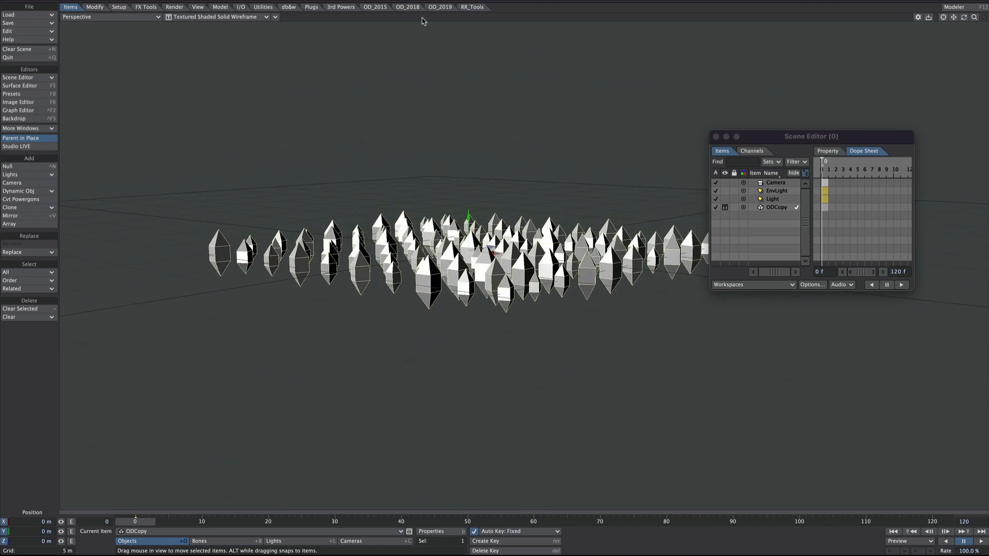
left_click_drag(429, 175, 467, 300, "alt")
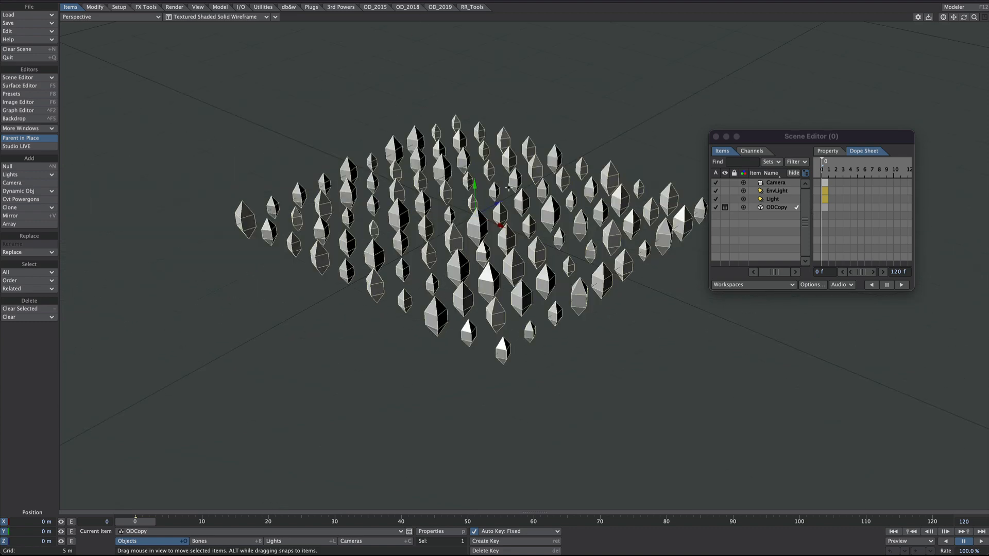
left_click_drag(509, 189, 536, 193, "alt")
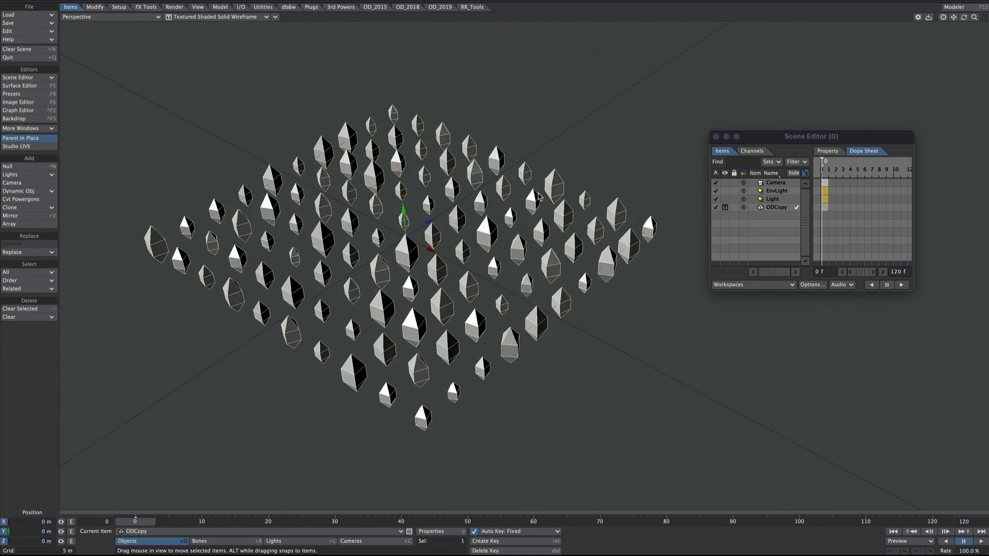
Step: Add a null named ref to the scene
key("ctrl+n")
type("ref")
key("Return")
Step: Set Auto Key to Modified and key the ref null at about 5.75 m in Z on frame 25
left_click(515, 531)
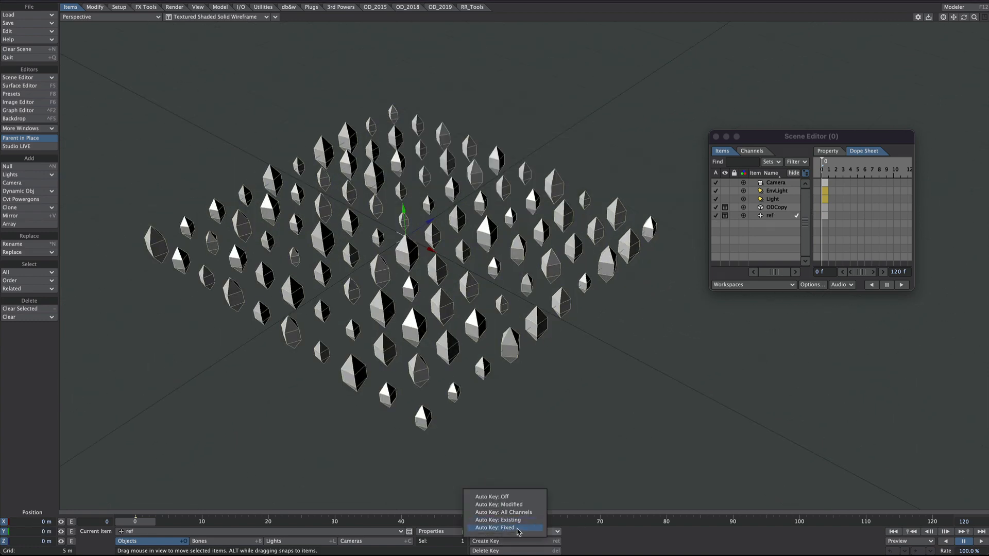
left_click(507, 514)
left_click_drag(297, 518, 301, 519)
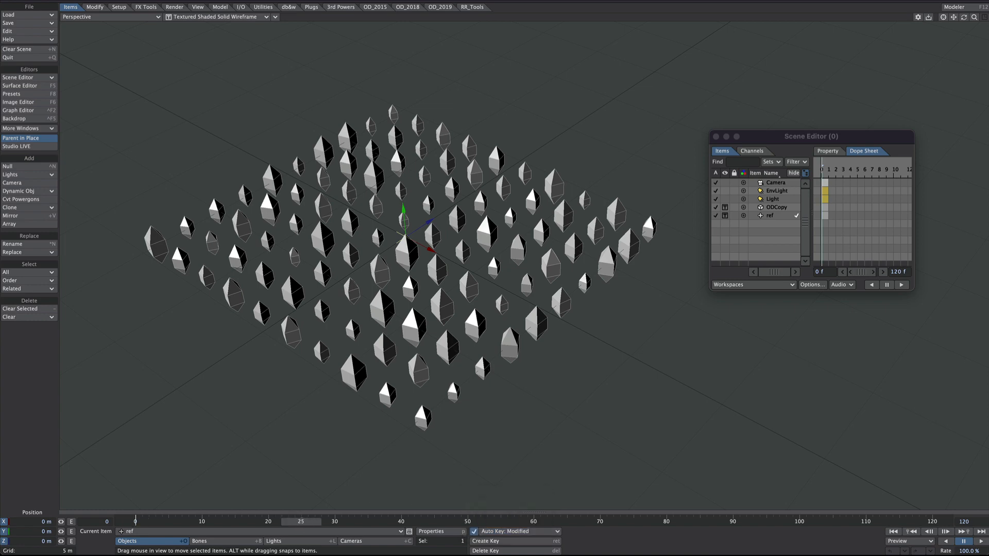
left_click_drag(422, 220, 472, 205)
Step: Change the Post Behavior of the ref null's Position.Z curve in the Graph Editor
key("ctrl+F2")
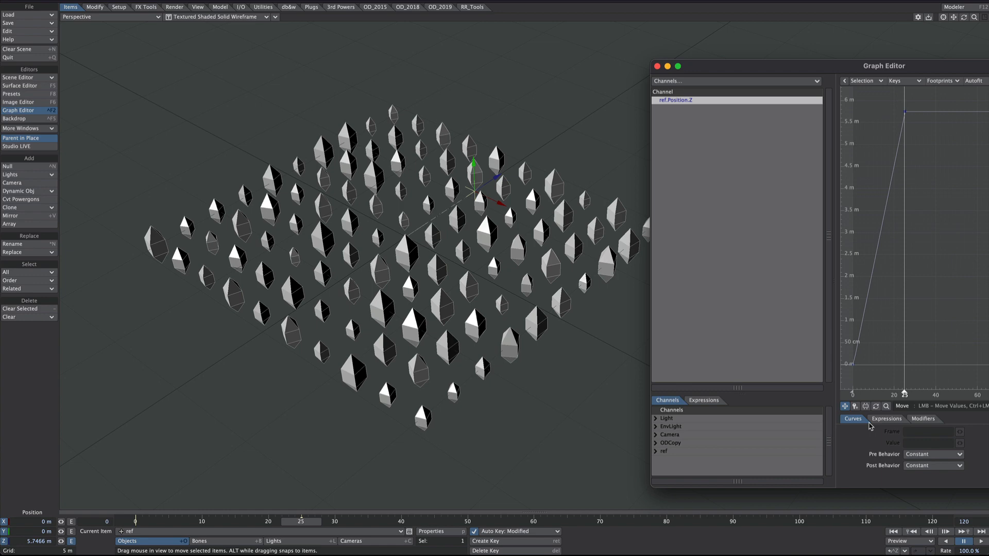
left_click(907, 467)
left_click(909, 505)
left_click(657, 67)
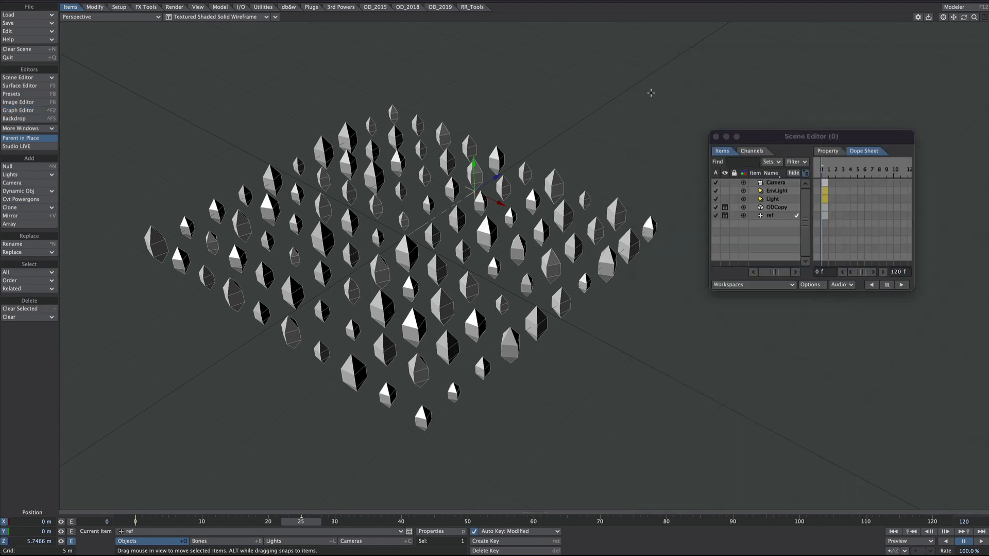
Step: Return to frame 0 and remove all the default modifiers from the ODCopy object
scroll(502, 193, "down", 3)
left_click_drag(503, 193, 349, 480, "alt")
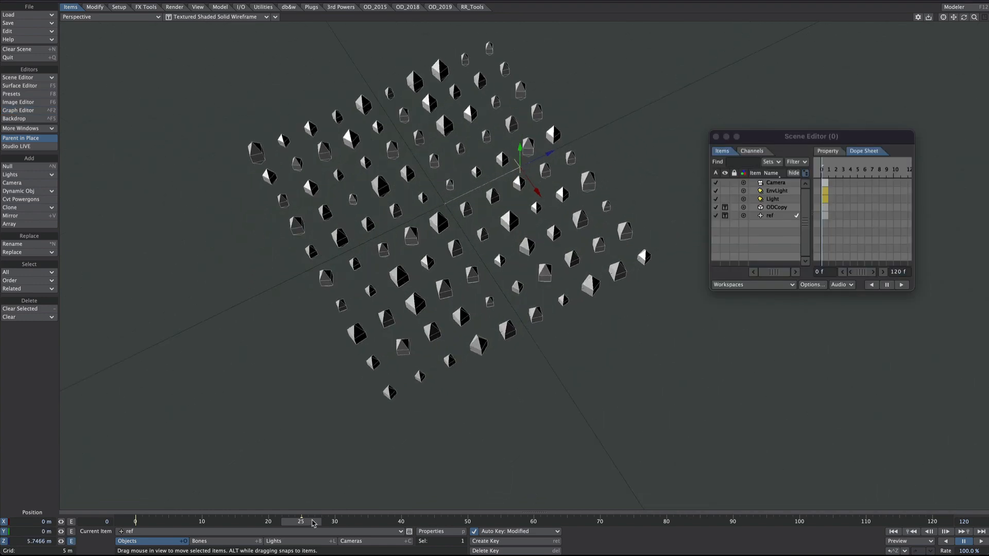
left_click_drag(312, 522, 135, 521)
left_click(575, 256)
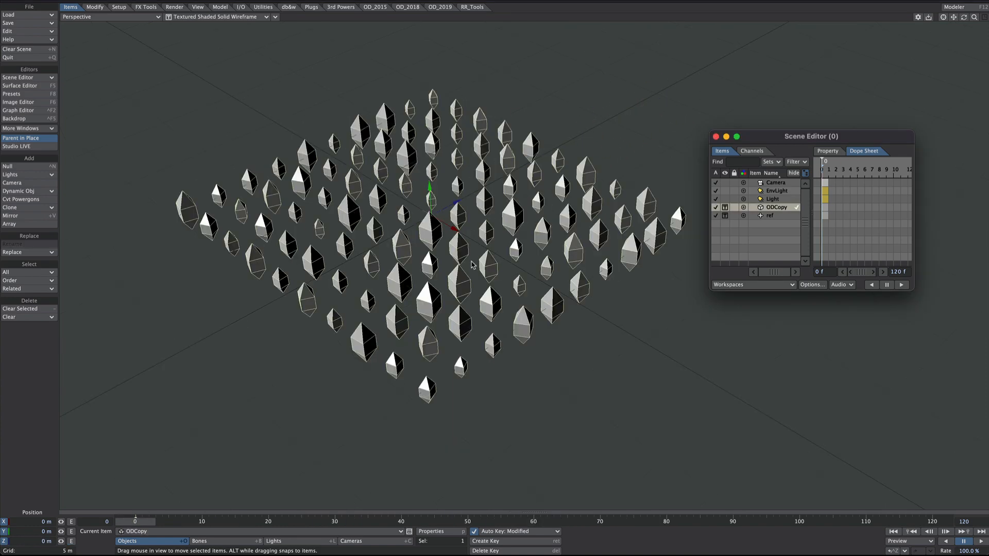
key("p")
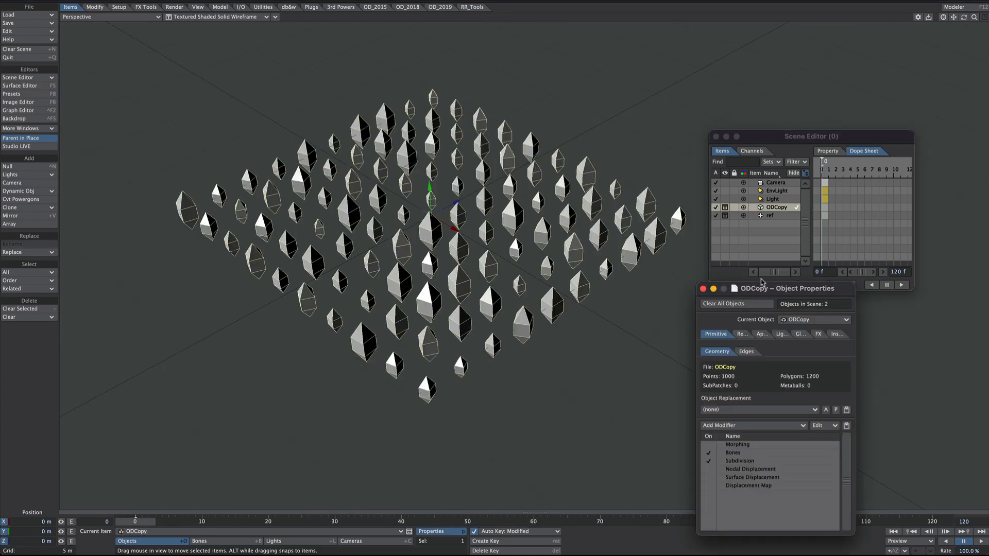
left_click_drag(762, 283, 755, 152)
left_click(739, 253)
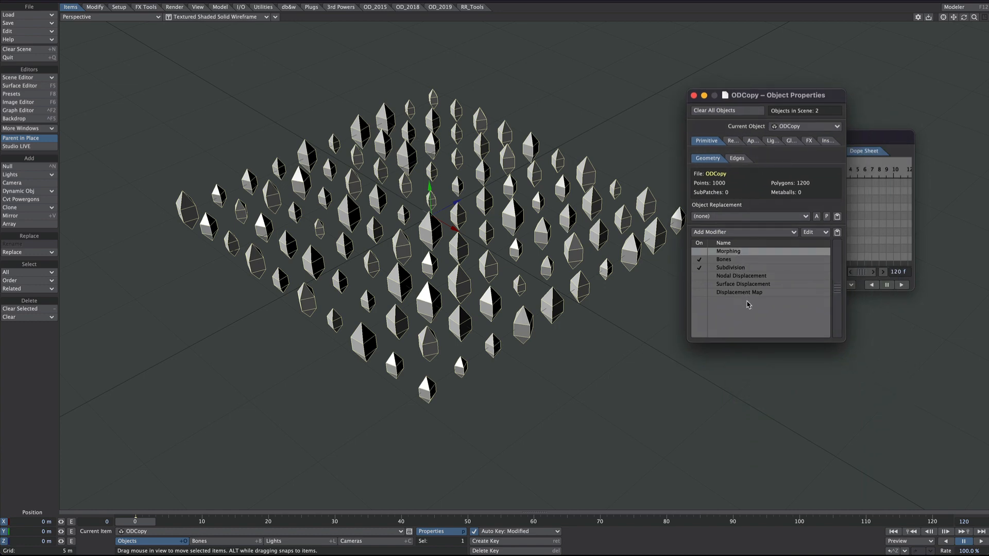
left_click(743, 293, "shift")
right_click(735, 283)
left_click(722, 327)
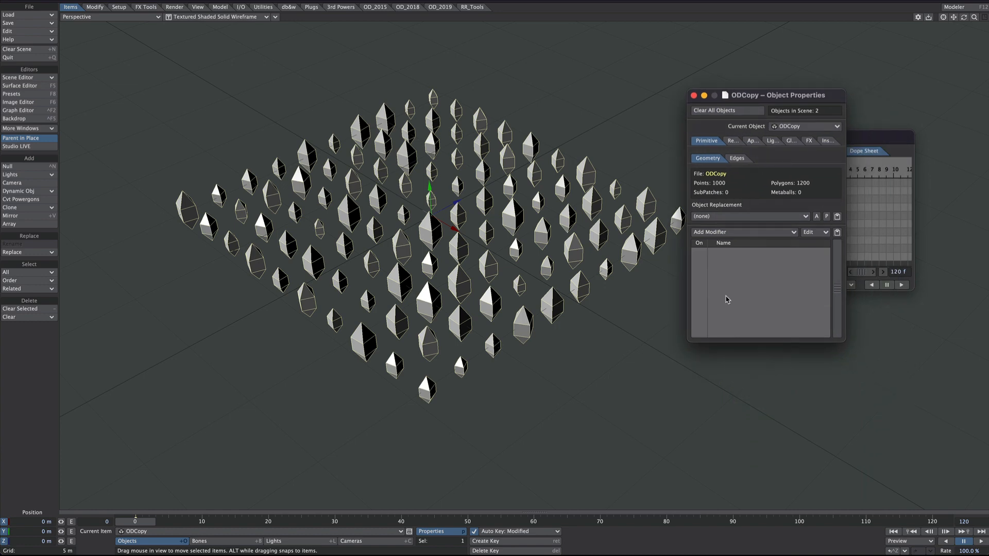
Step: Add a Nodal Displacement modifier to ODCopy and open its node network
left_click(729, 232)
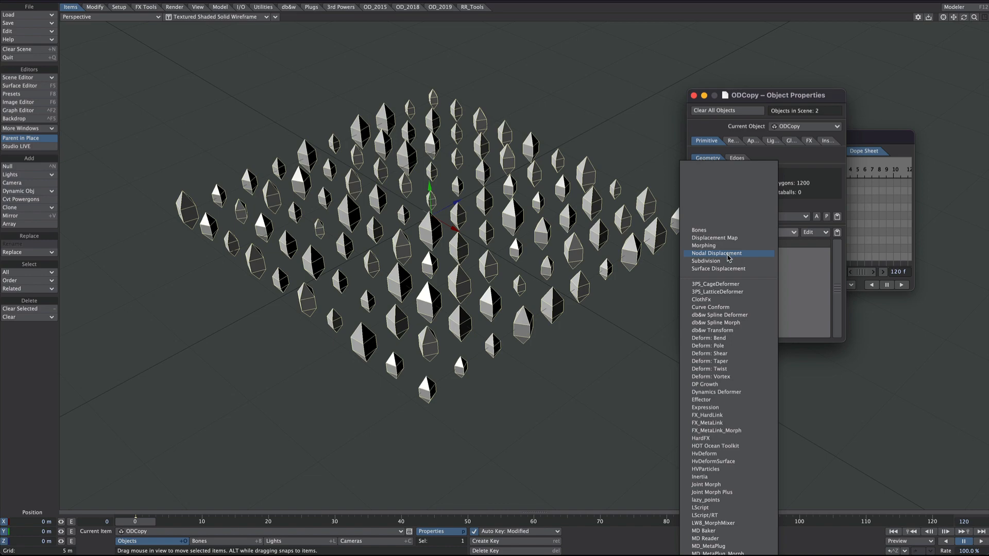
left_click(729, 255)
double_click(713, 256)
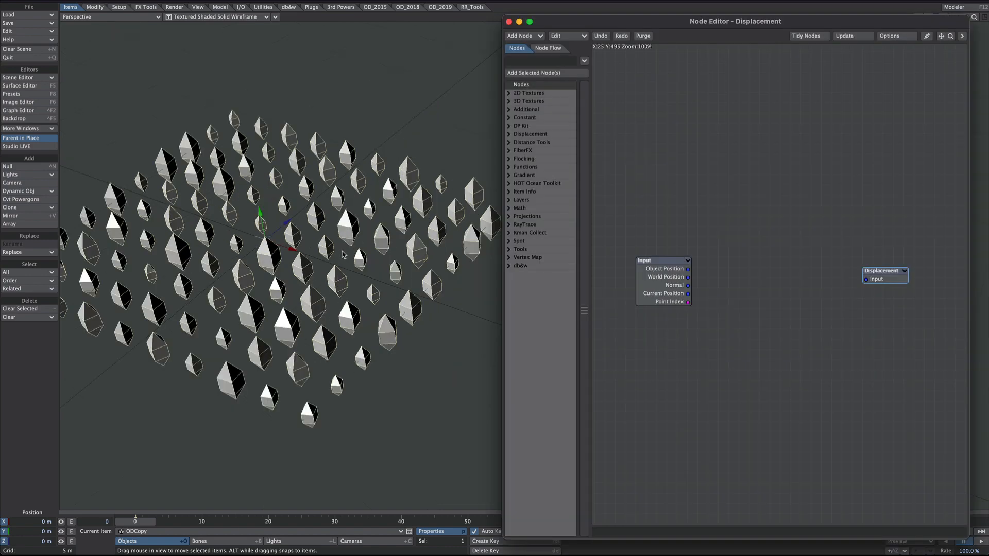
left_click_drag(343, 255, 458, 256, "alt")
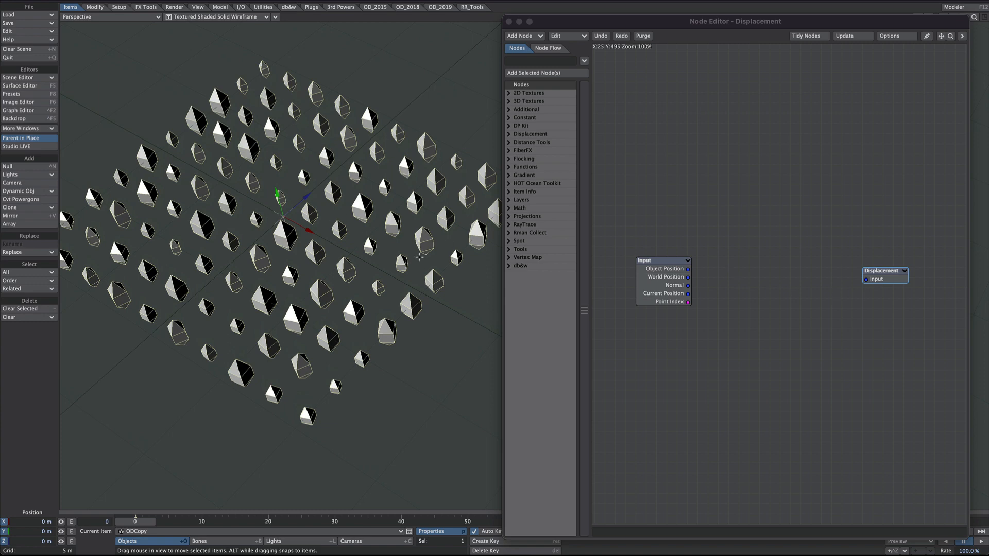
Step: Choose the Mode in the Displacement node's settings
double_click(881, 278)
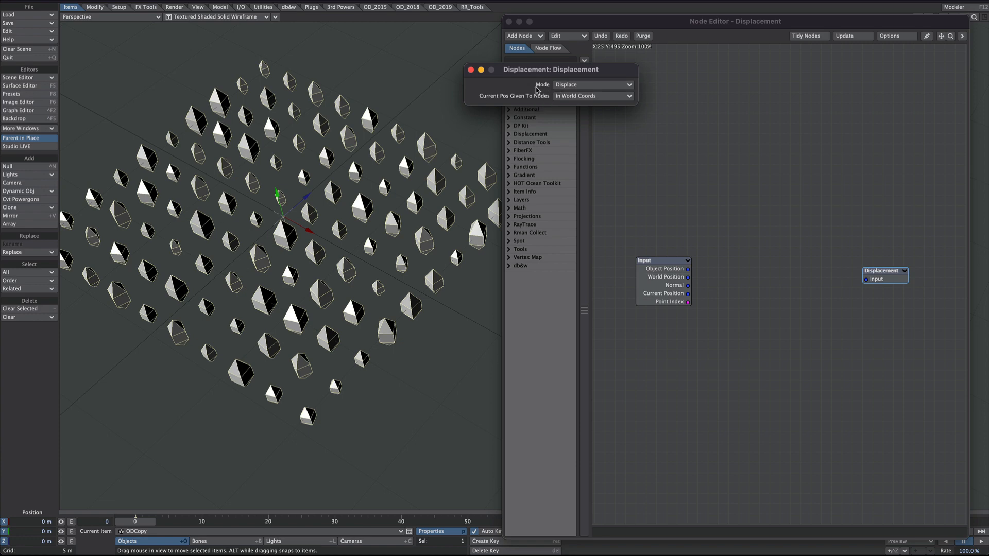
left_click(584, 85)
left_click(567, 89)
left_click(470, 71)
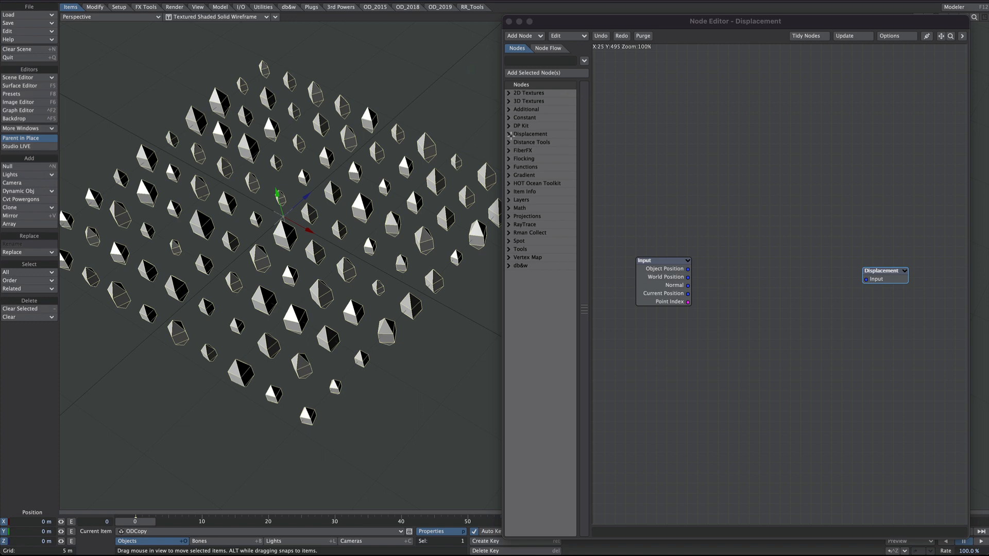
Step: Add a Deform: Translate node and connect its Deformed output to the Displacement node's Input
left_click(508, 134)
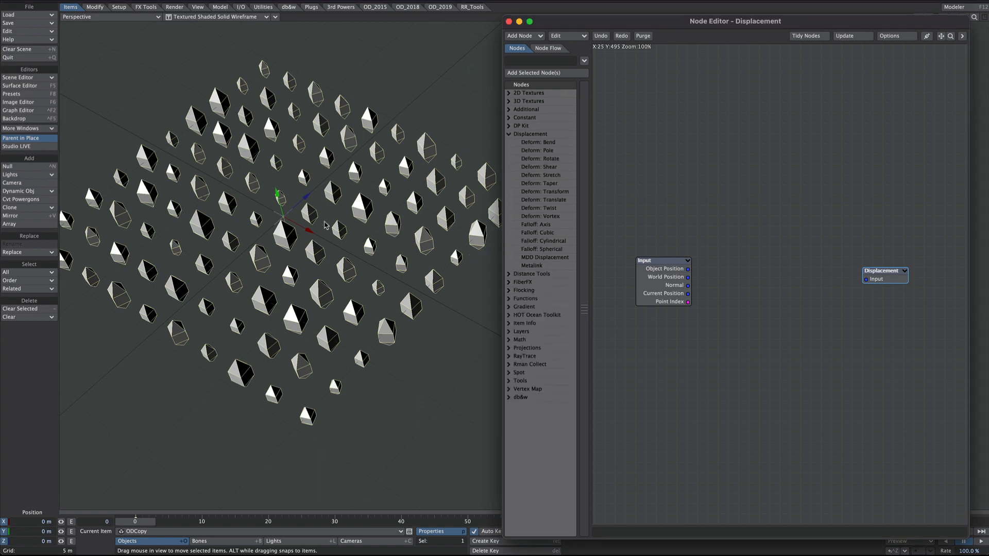
left_click_drag(337, 290, 346, 241, "alt")
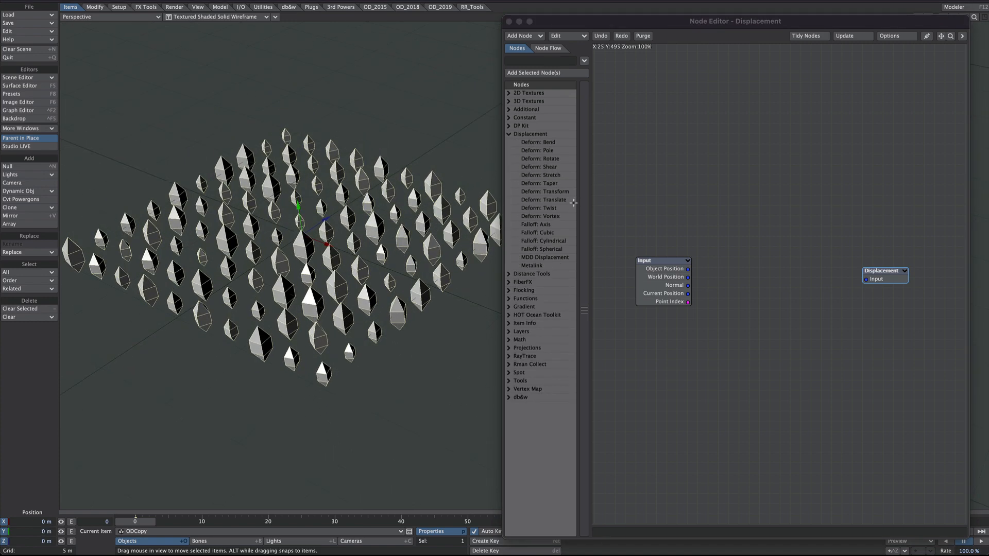
double_click(558, 192)
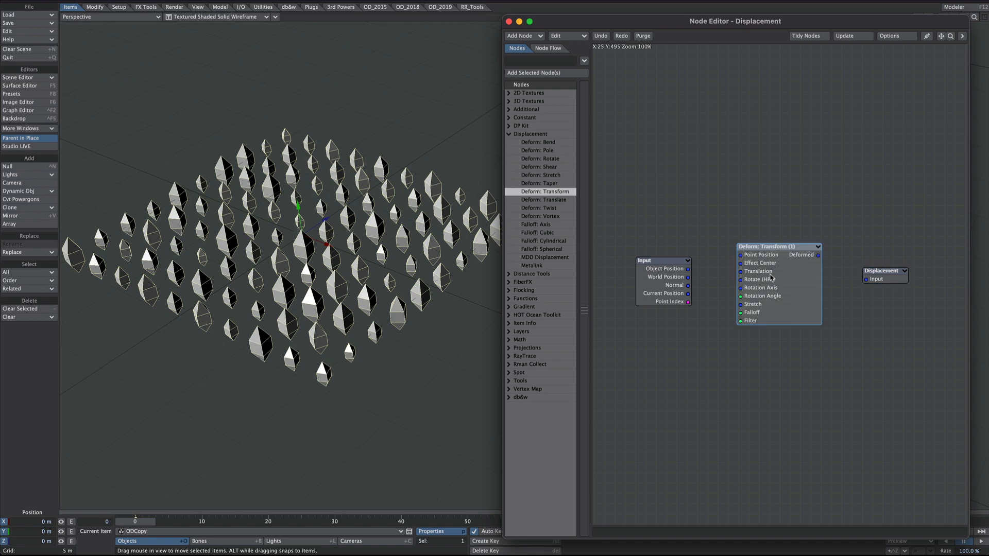
key("Delete")
double_click(541, 199)
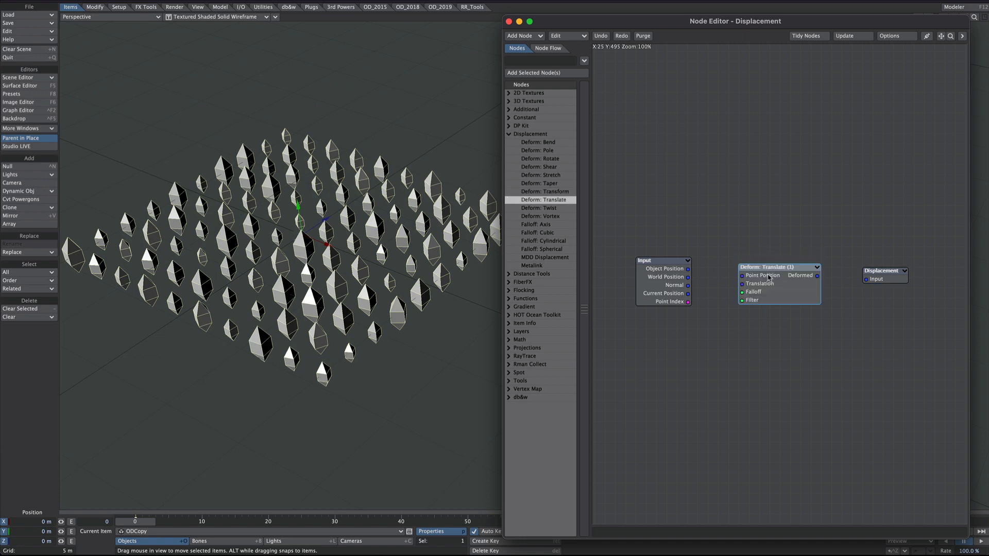
left_click_drag(770, 278, 875, 278)
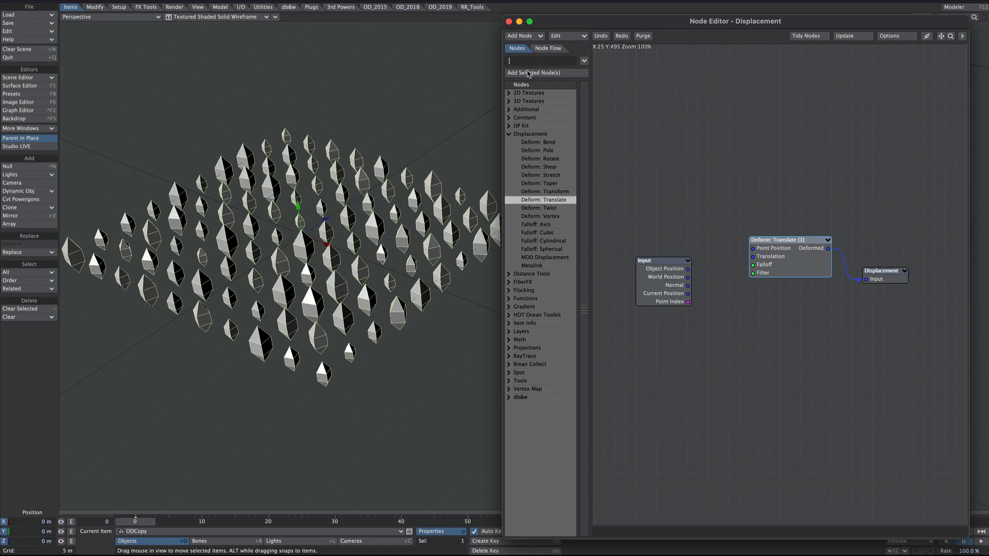
Step: Add a Channel Blender node below the Input node and feed the Input node's Object Position into its Vector input
type("chan")
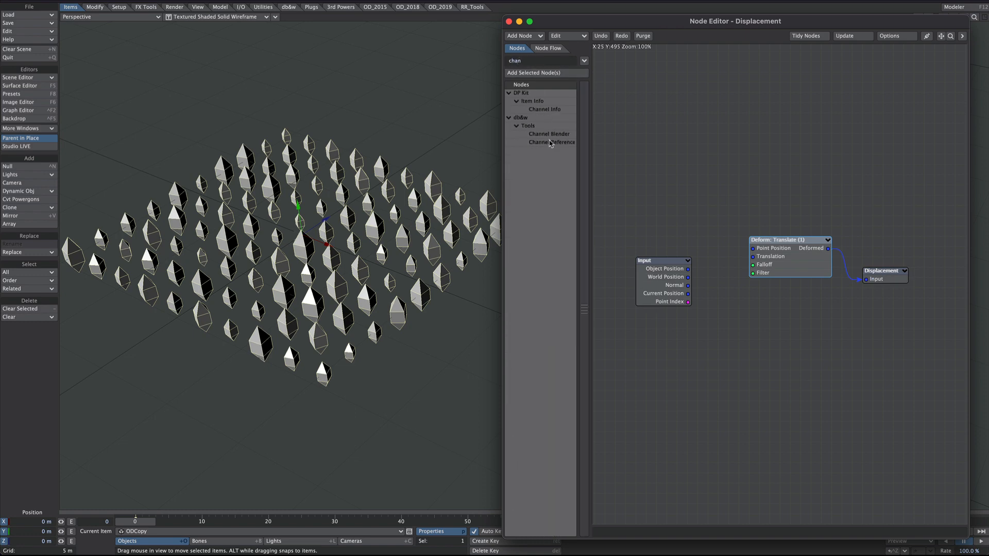
double_click(549, 134)
left_click_drag(671, 283, 640, 263)
left_click_drag(779, 295, 699, 368)
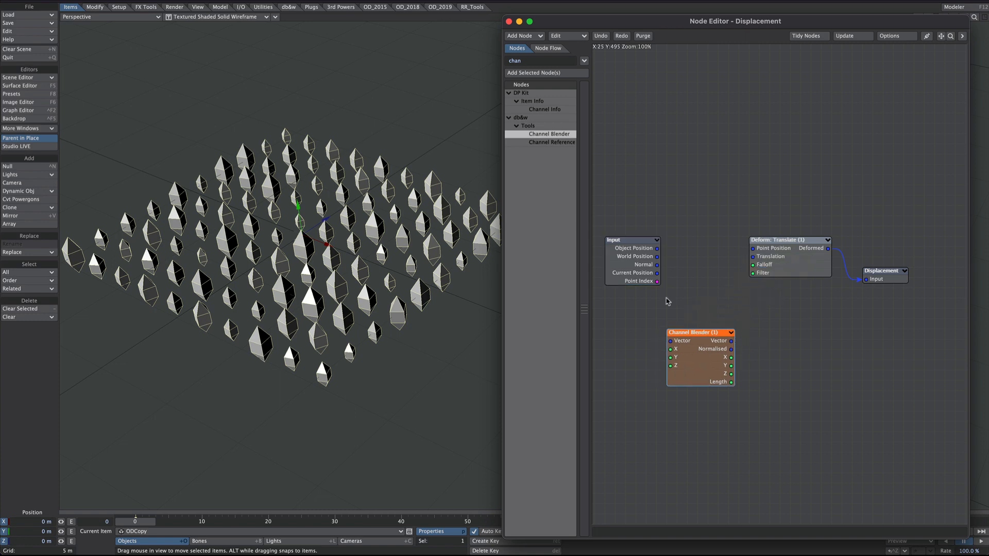
left_click_drag(638, 264, 674, 341)
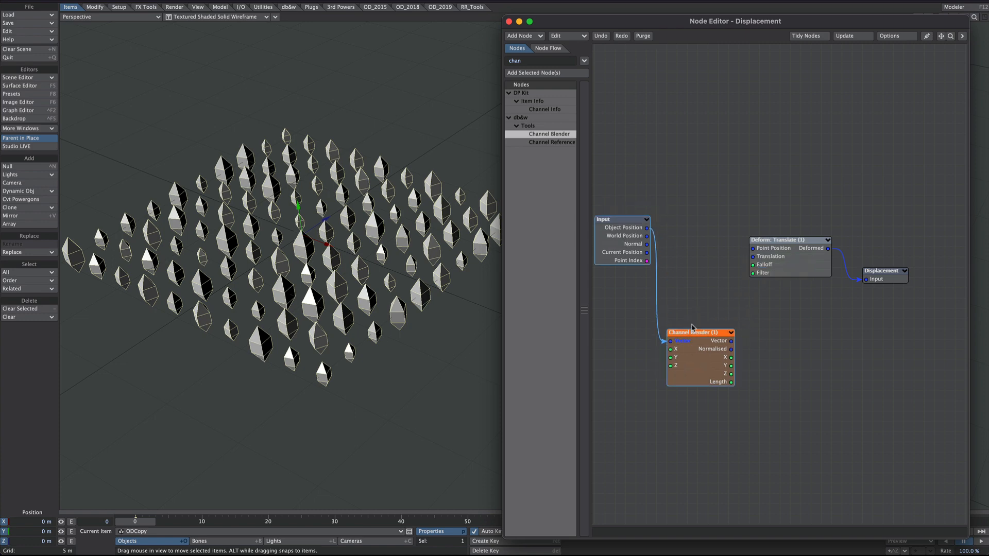
left_click_drag(623, 243, 622, 272)
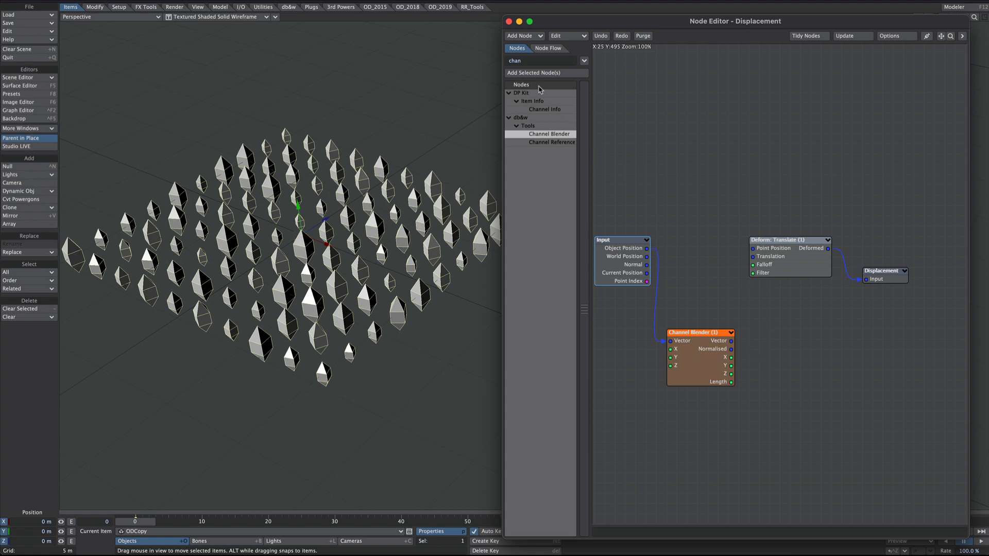
Step: Add a scalar Logic node and connect the Channel Blender's Y output to its A input
left_click_drag(532, 61, 501, 62)
type("logi")
key("Return")
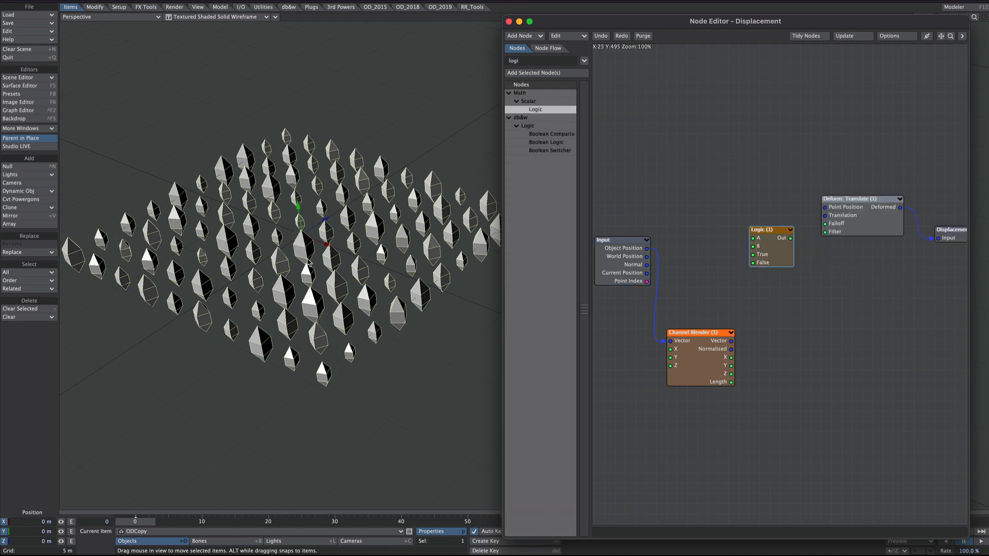
left_click_drag(731, 366, 753, 239)
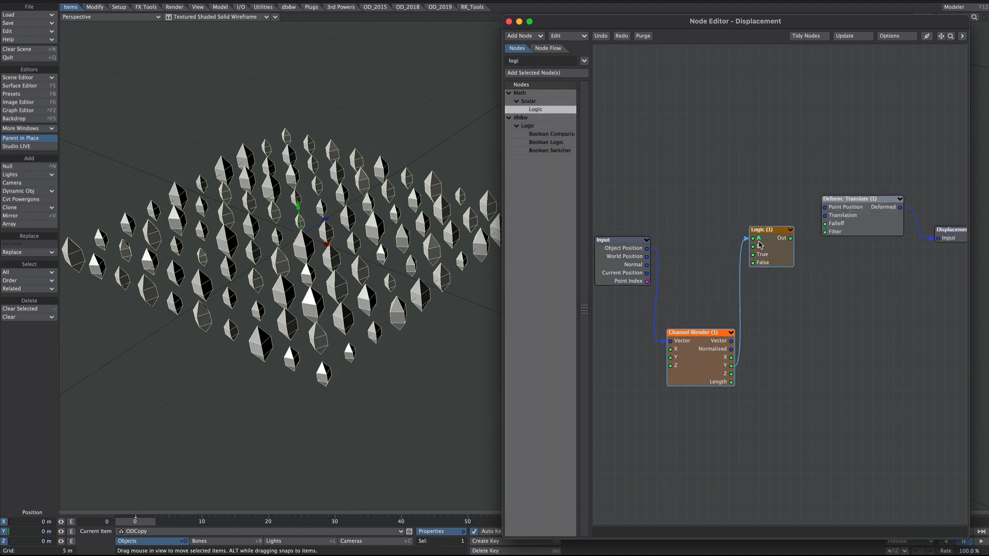
Step: Duplicate the Channel Blender node, place the copy below the other nodes, and line up the original beside the Input node
left_click(704, 360)
key("ctrl+c")
key("ctrl+v")
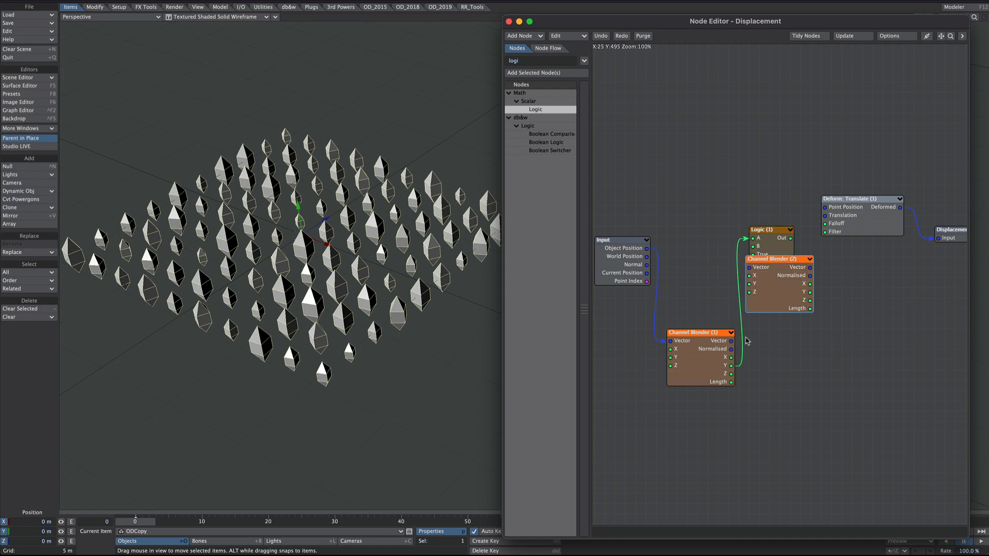
left_click_drag(768, 285, 813, 339)
left_click_drag(721, 191, 590, 394)
left_click_drag(690, 335, 662, 163)
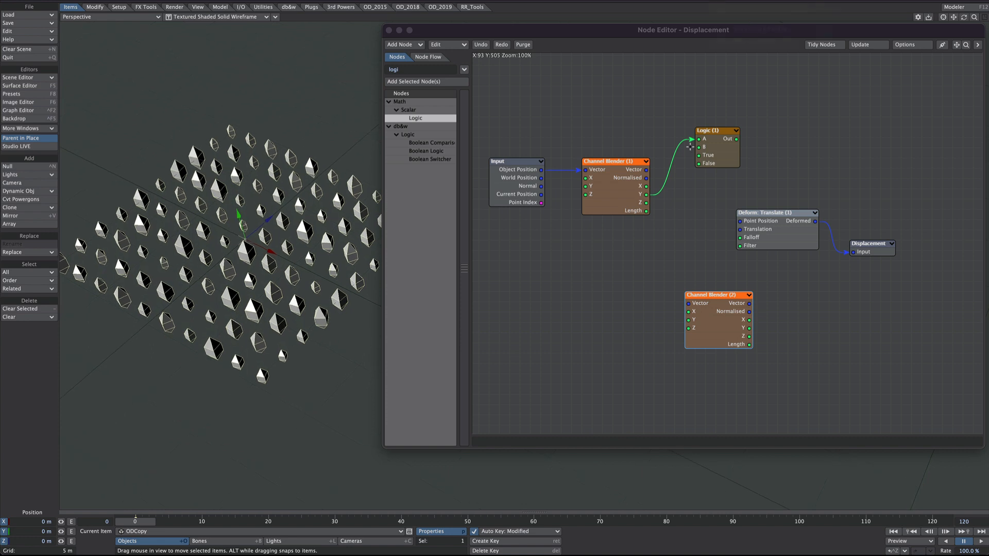
Step: Connect the Logic node's Out to the second Channel Blender's Y, and that blender's Vector to the Translation input of Deform: Translate
left_click_drag(736, 140, 691, 320)
left_click_drag(748, 304, 741, 229)
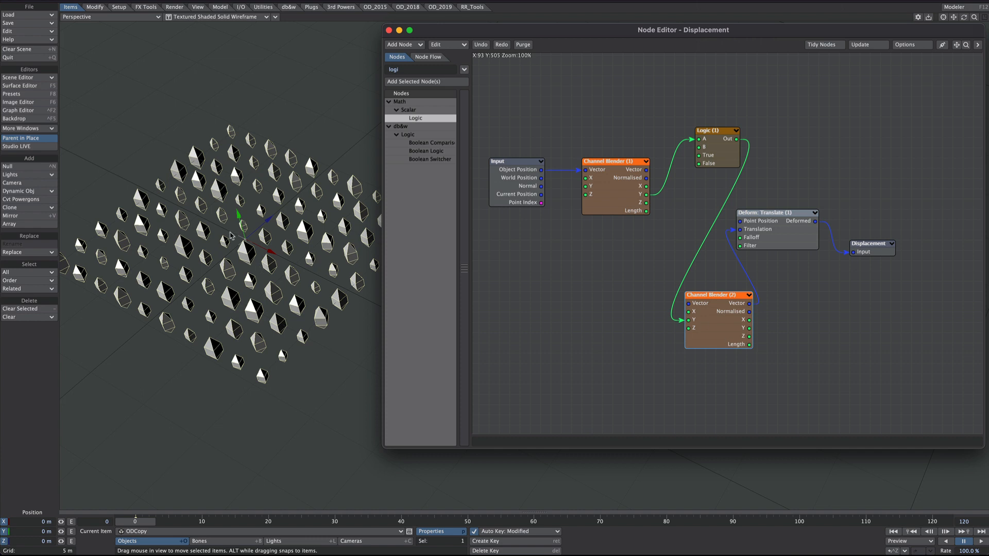
left_click_drag(772, 226, 783, 226)
Step: Set the Logic node's Operation to A Greater Than B
double_click(716, 159)
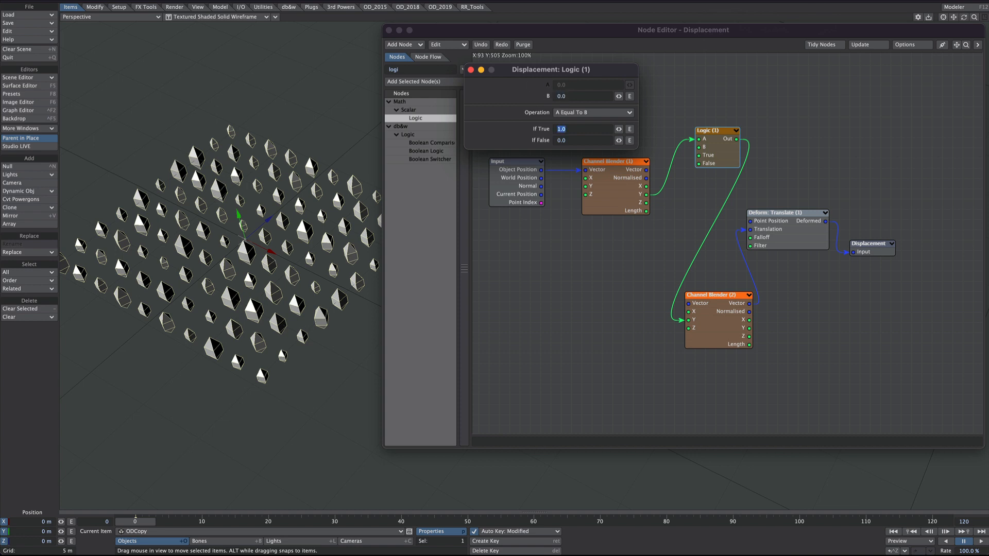
left_click(572, 112)
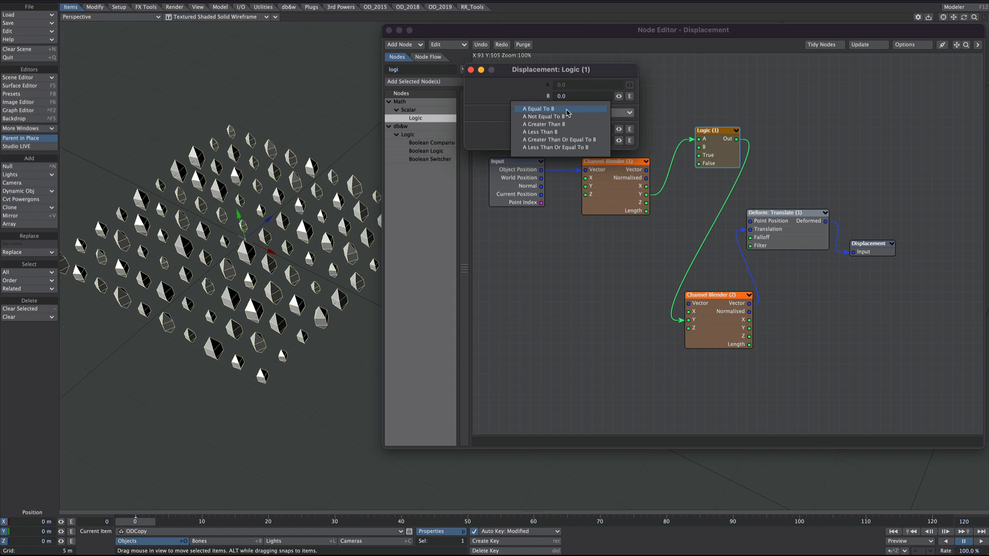
left_click(546, 124)
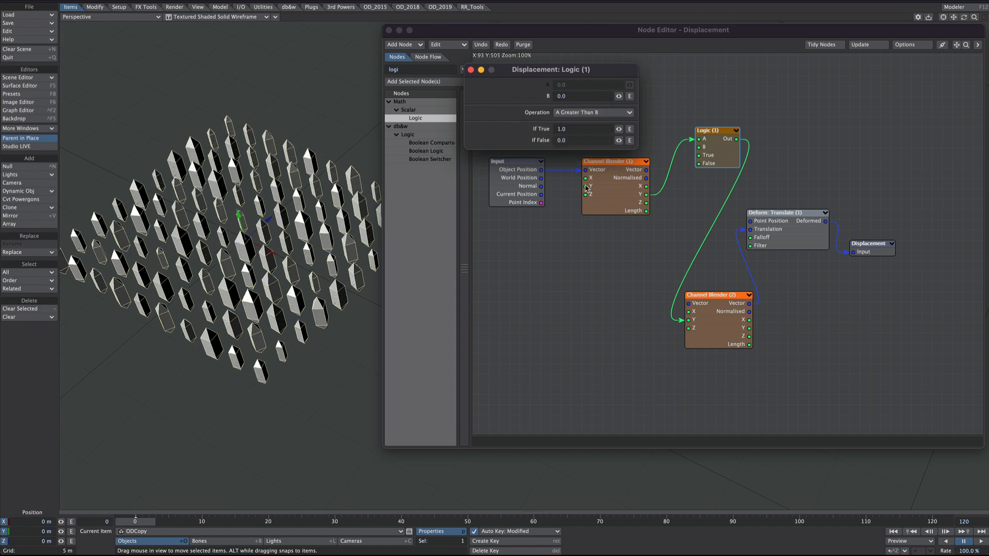
Step: Try If True values of 2 and 20 in the Logic node, restore it to 1, and close its settings
left_click_drag(280, 291, 293, 219, "alt")
left_click_drag(571, 129, 546, 130)
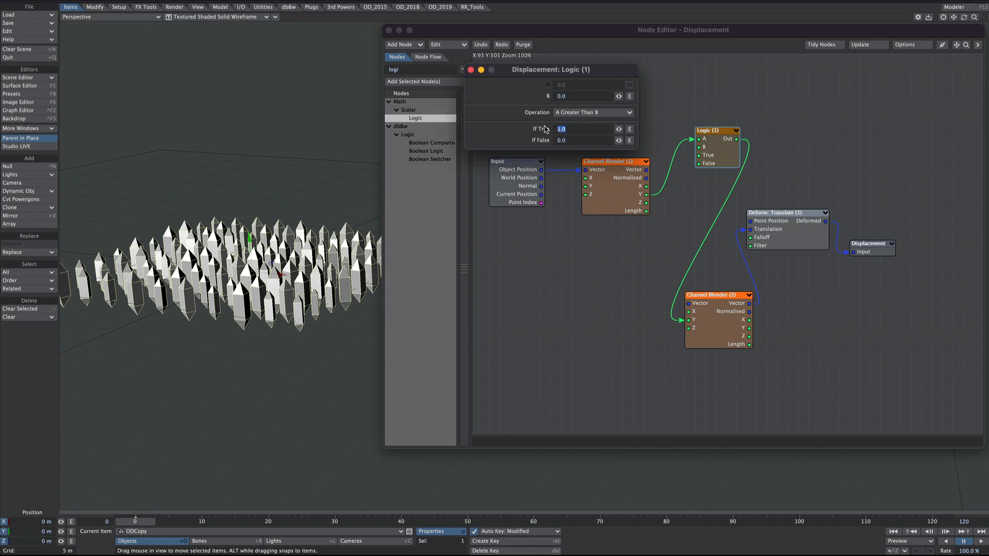
type("2")
key("Tab")
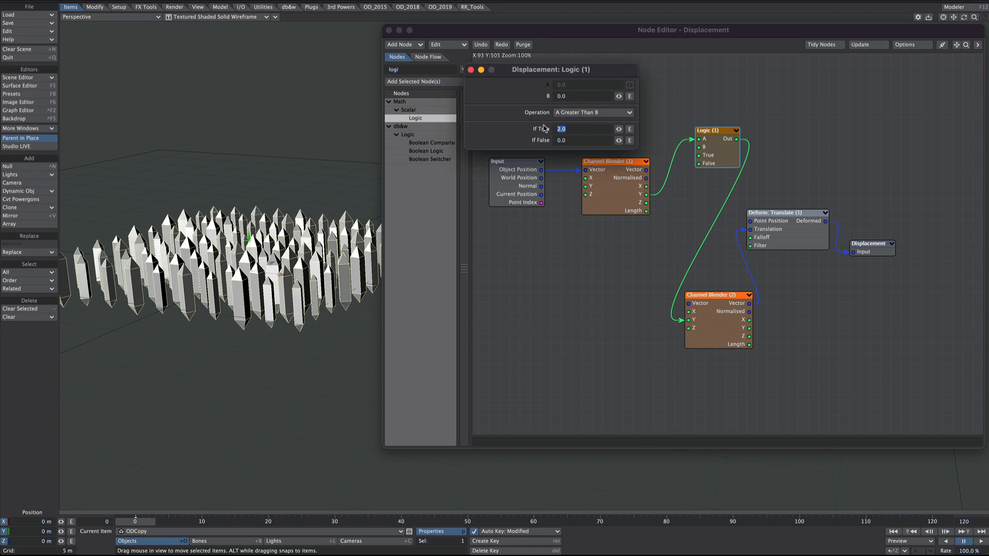
key("Return")
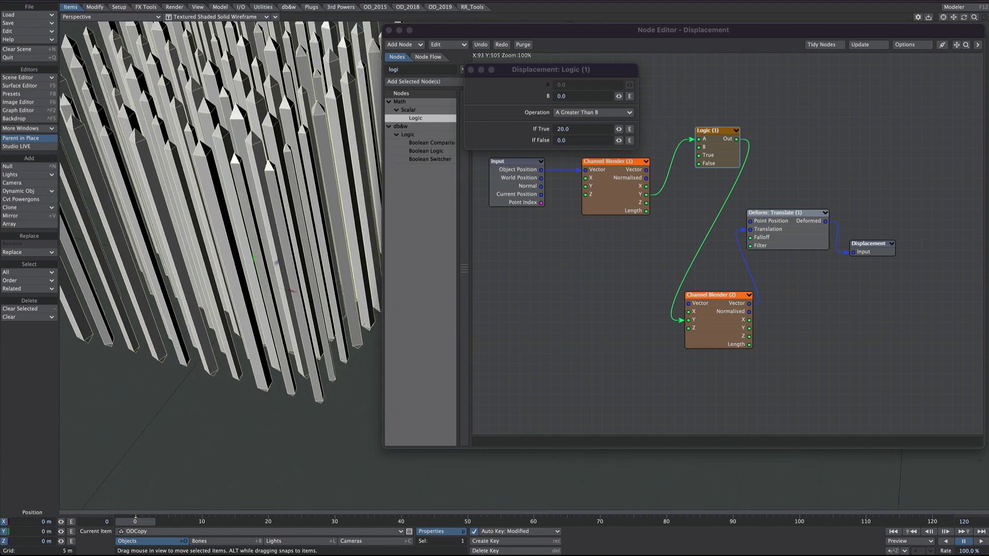
left_click_drag(571, 127, 545, 133)
type("1")
key("Tab")
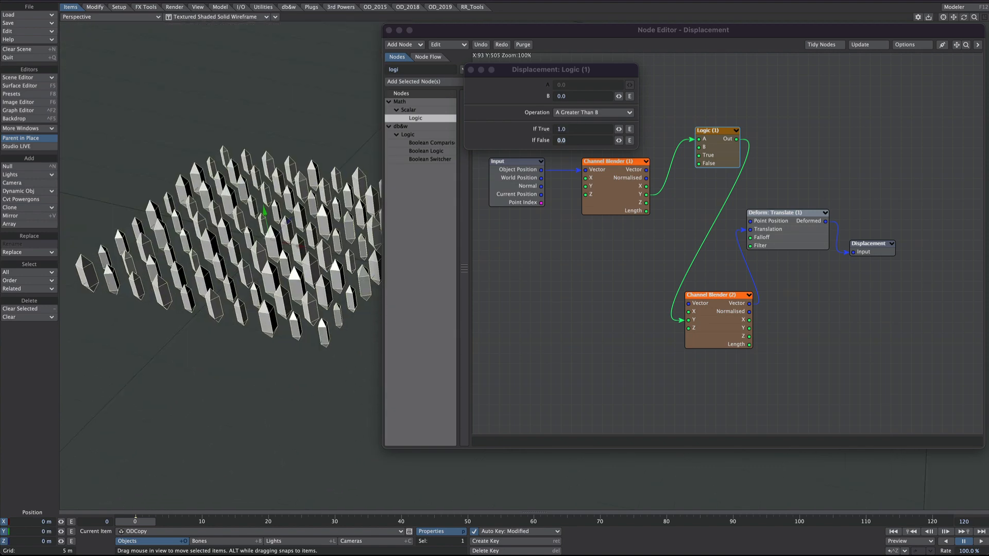
left_click_drag(288, 199, 330, 187, "alt")
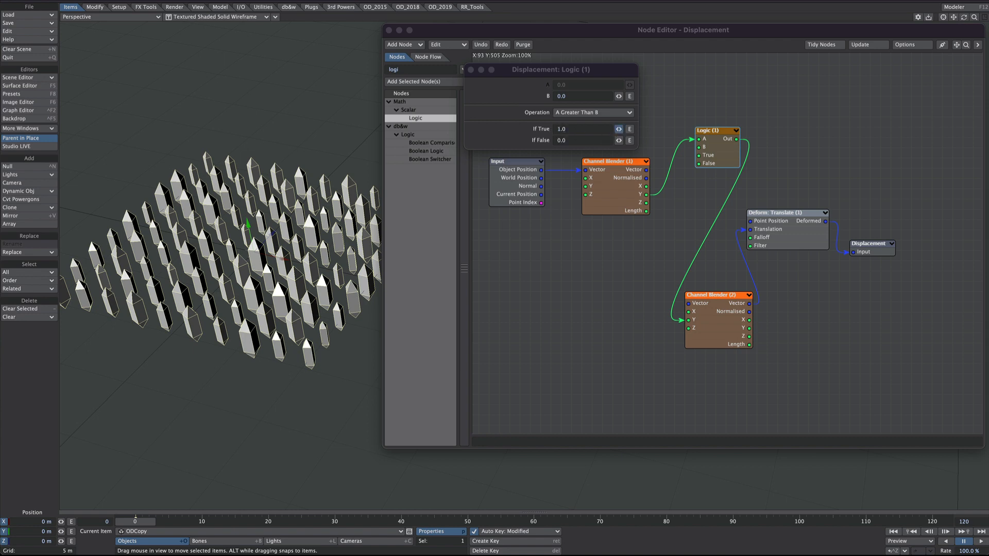
left_click(471, 71)
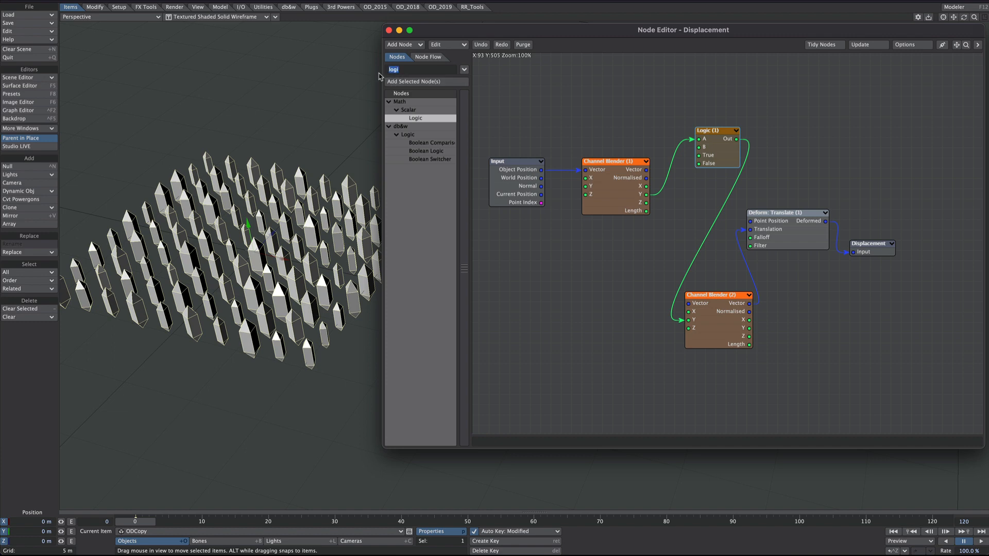
Step: Add a Procedural texture node below the Input node
type("proc")
left_click_drag(414, 110, 550, 292)
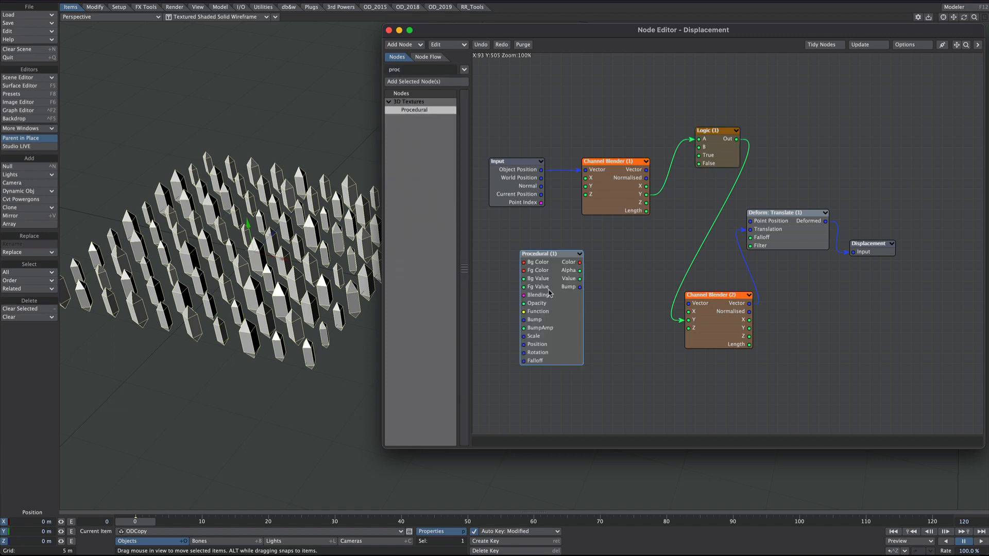
Step: Examine the texture types available in the Procedural node's settings
double_click(550, 293)
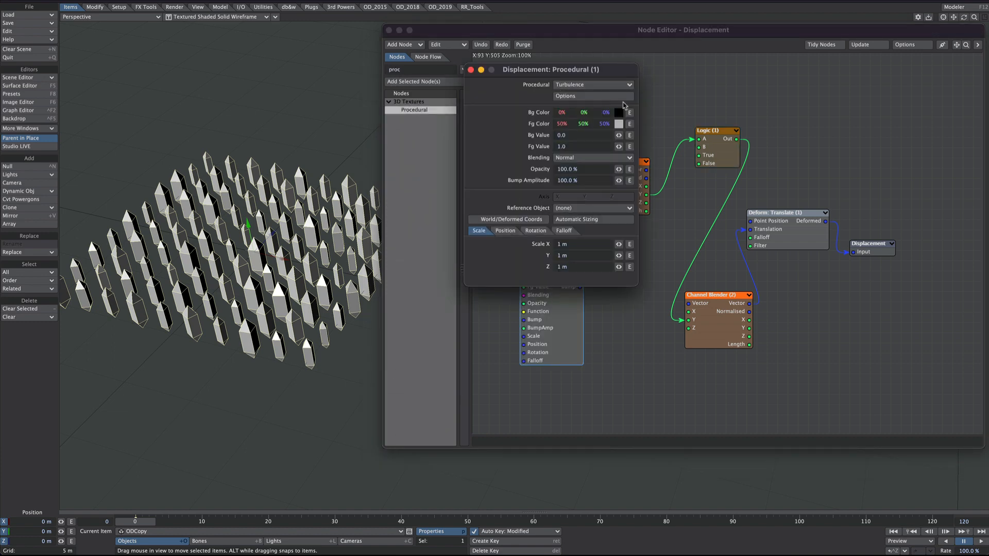
left_click(576, 84)
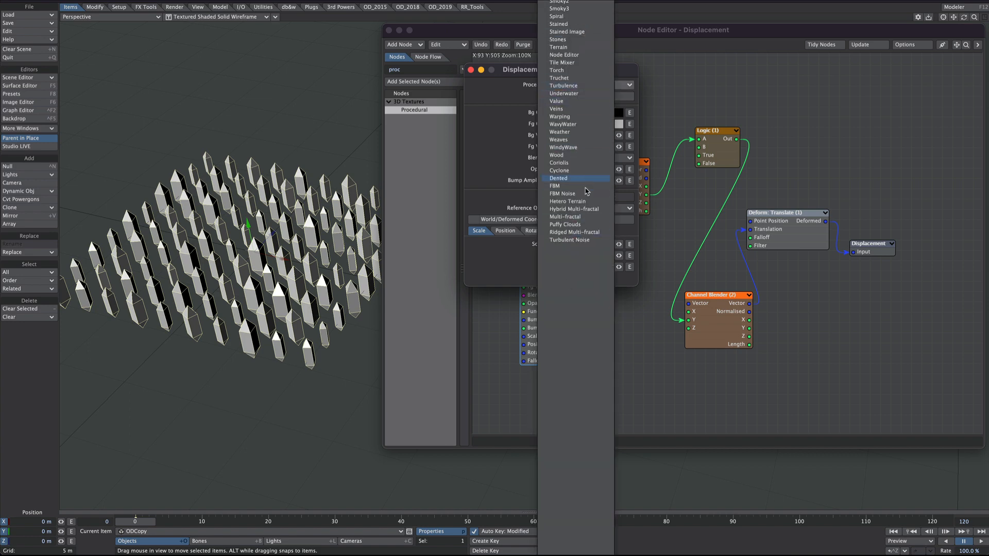
scroll(585, 195, "up", 10)
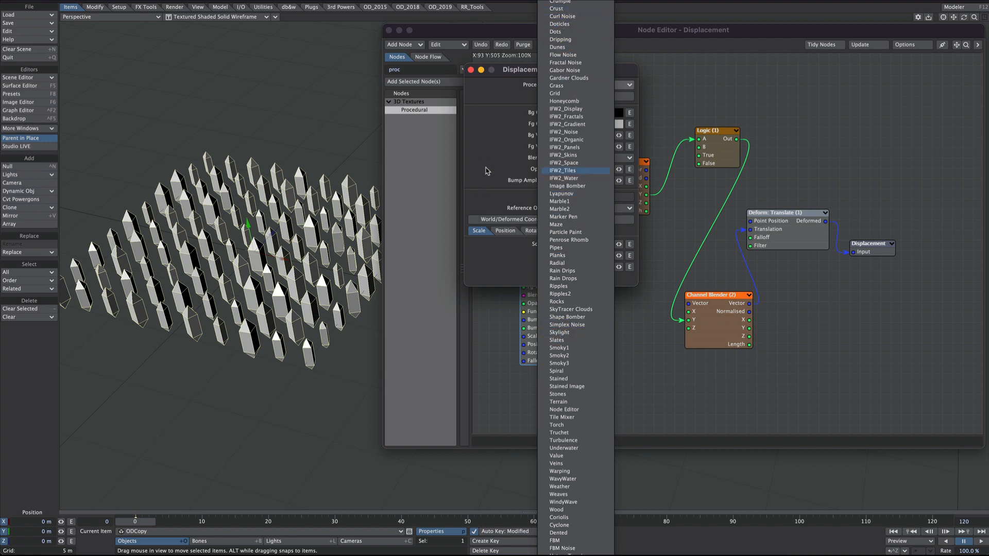
left_click(508, 137)
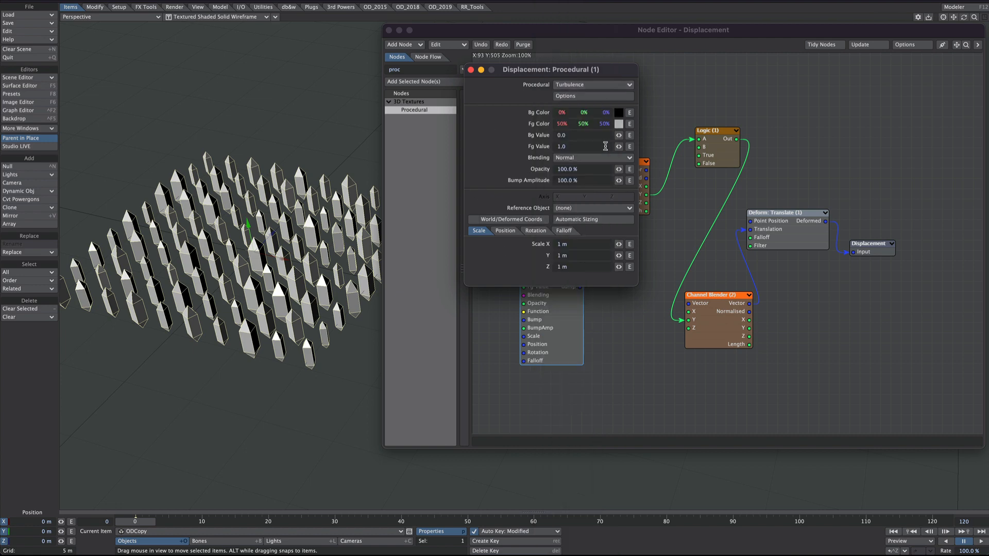
left_click(471, 70)
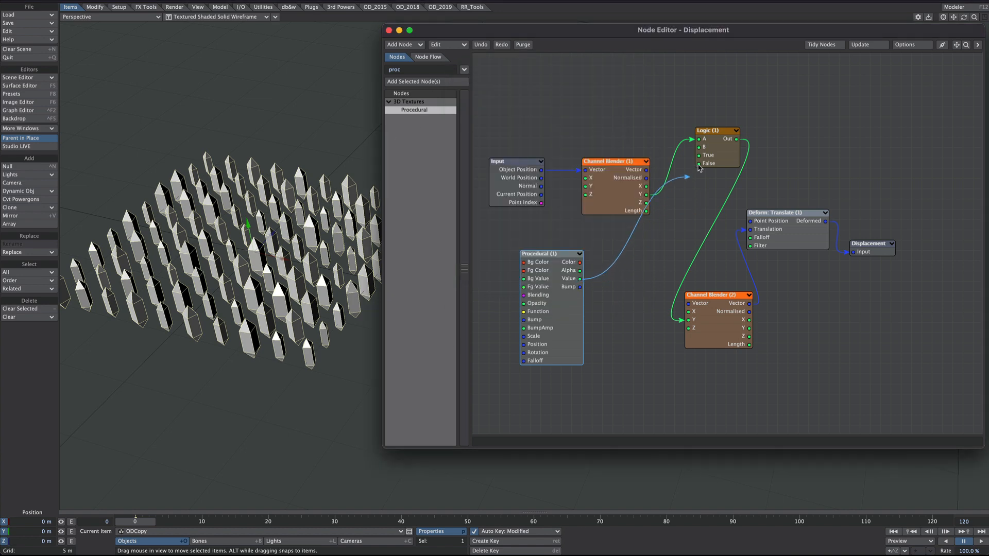
Step: Connect the Procedural node's Value output to the Logic node's True input and reposition the first Channel Blender
left_click_drag(699, 167, 699, 155)
left_click_drag(613, 184, 611, 131)
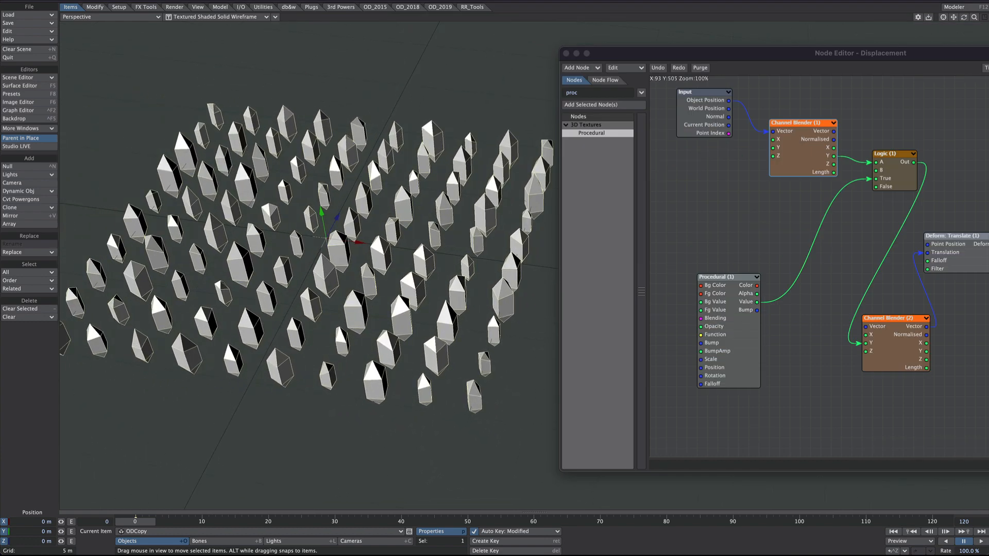
left_click_drag(425, 193, 426, 158, "alt")
Step: Set the Procedural node's Reference Object to ref and play the animation
double_click(727, 301)
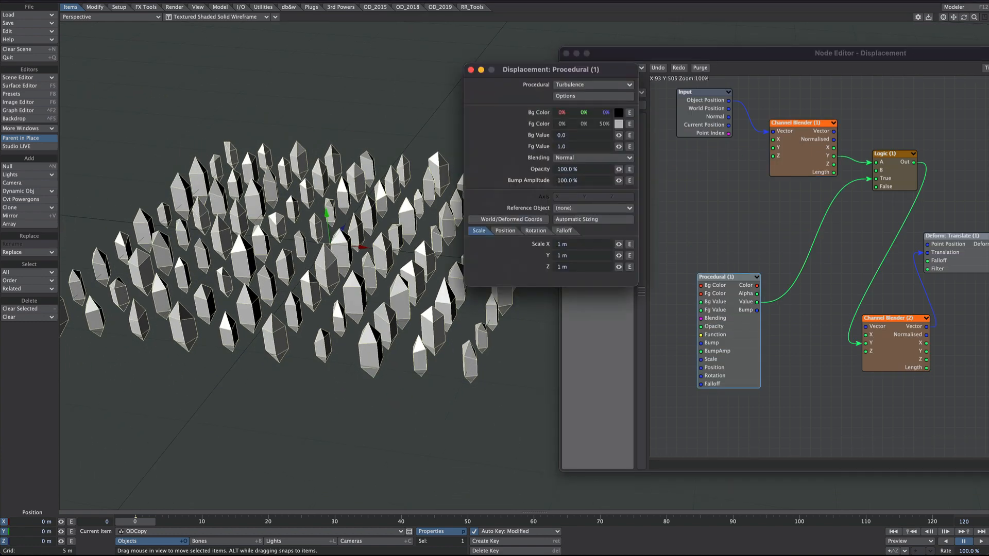
left_click(561, 208)
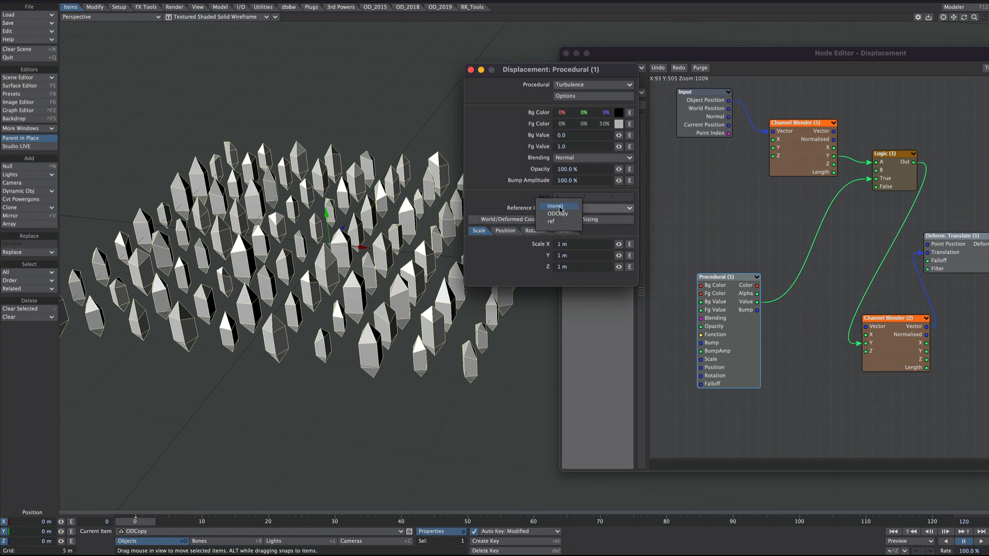
left_click(571, 222)
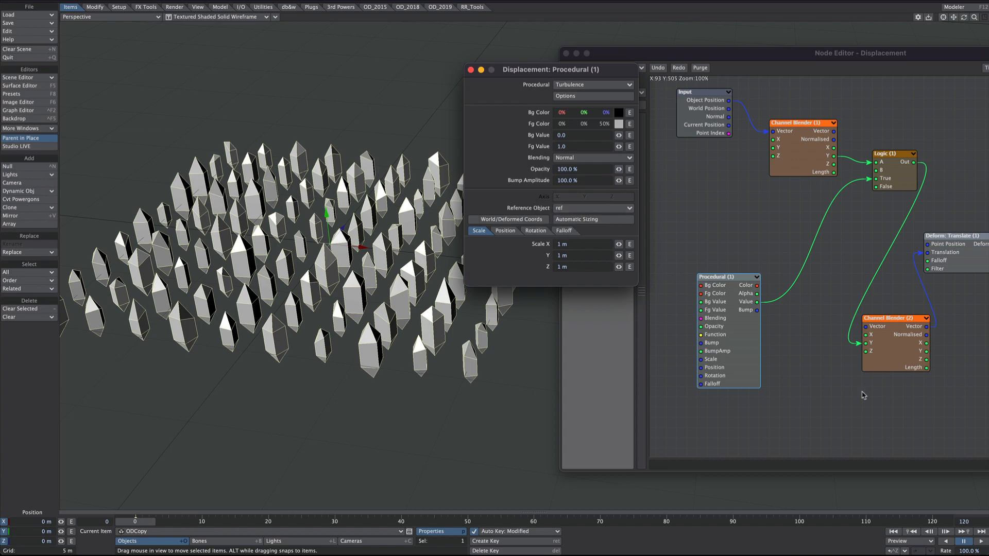
left_click(982, 541)
Step: Try an Fg Value of 3 in the Procedural node, and settle on 5
left_click(561, 146)
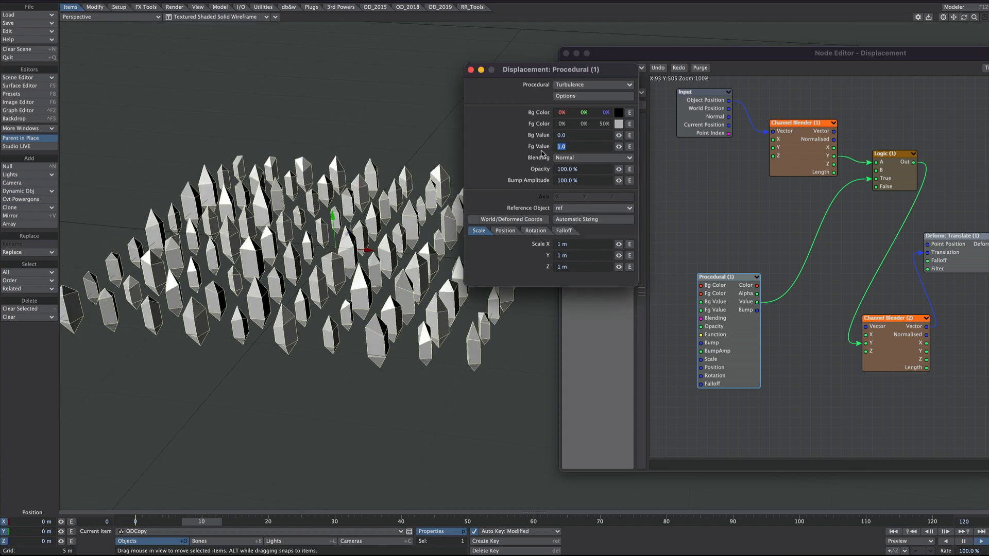
type("3")
key("Return")
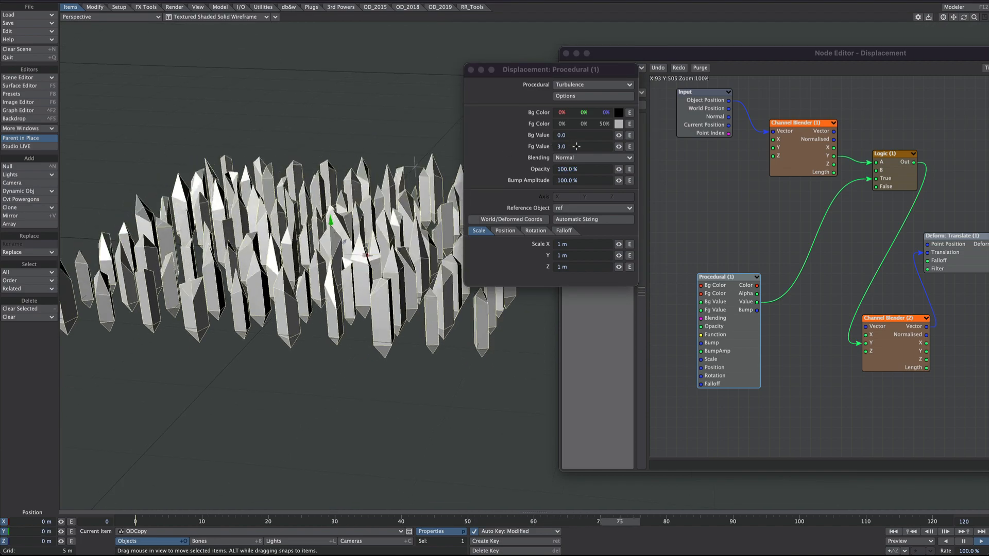
left_click(575, 146)
type("5")
key("Tab")
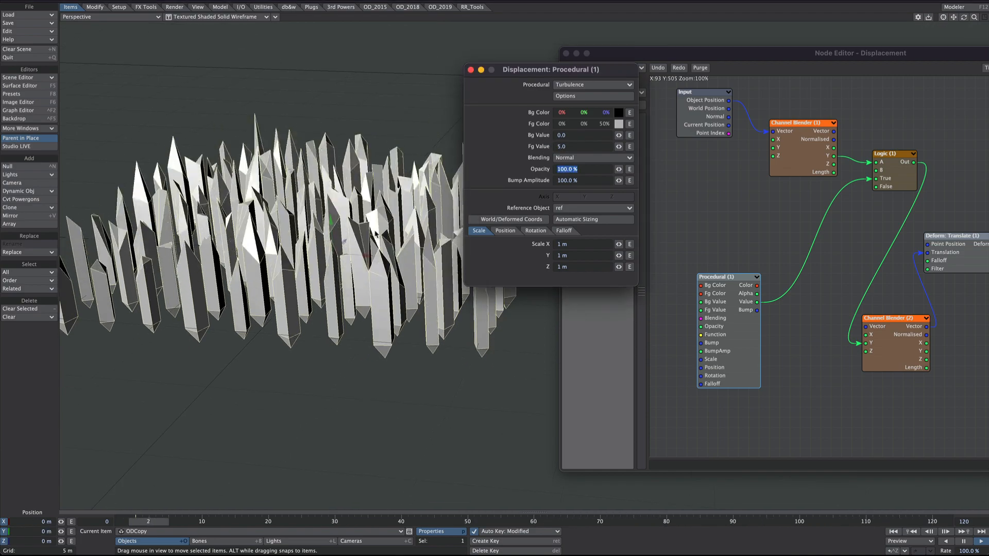
left_click_drag(375, 234, 301, 227, "alt")
Step: Add a Mesh Part node below the Input node and move the Procedural node down to make room
double_click(709, 310)
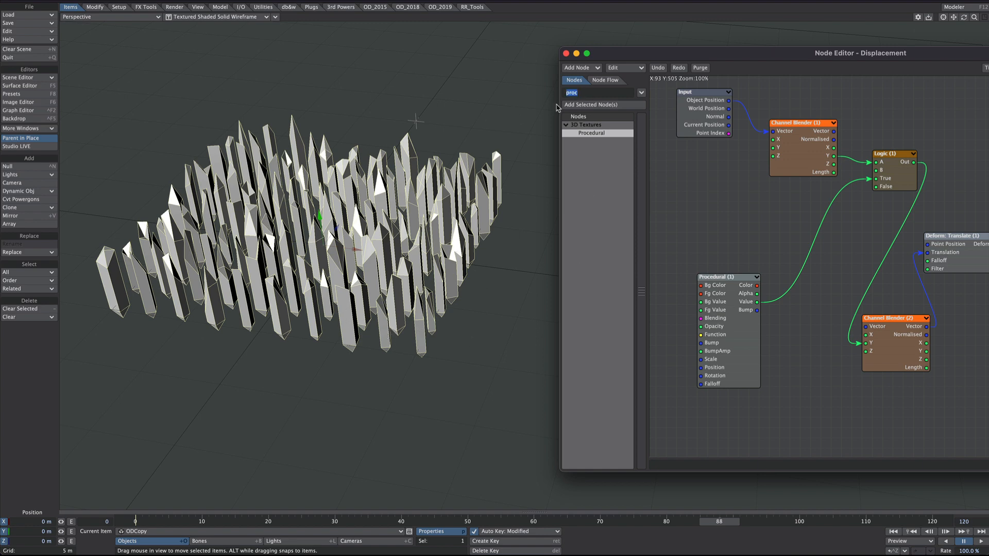
type("mesh")
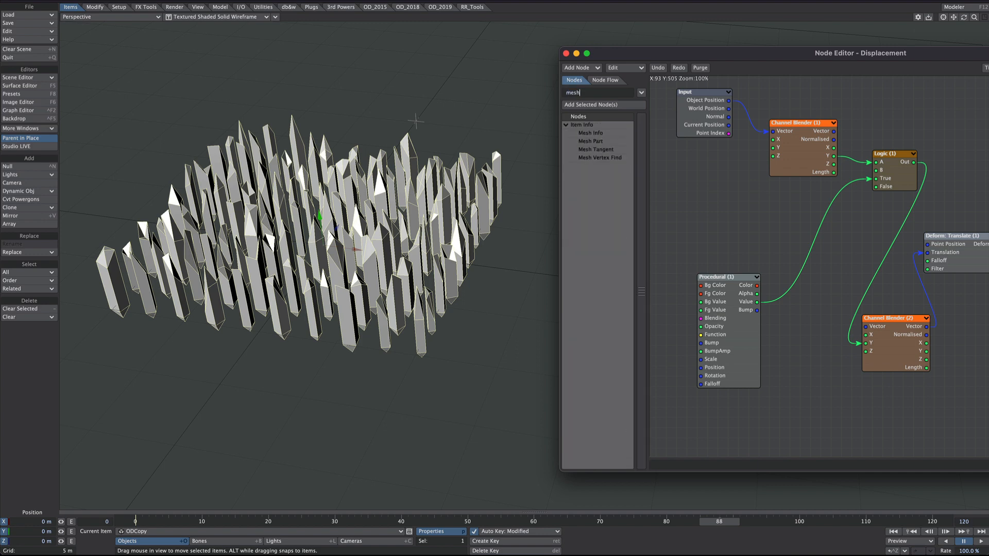
double_click(594, 145)
left_click_drag(900, 262, 702, 223)
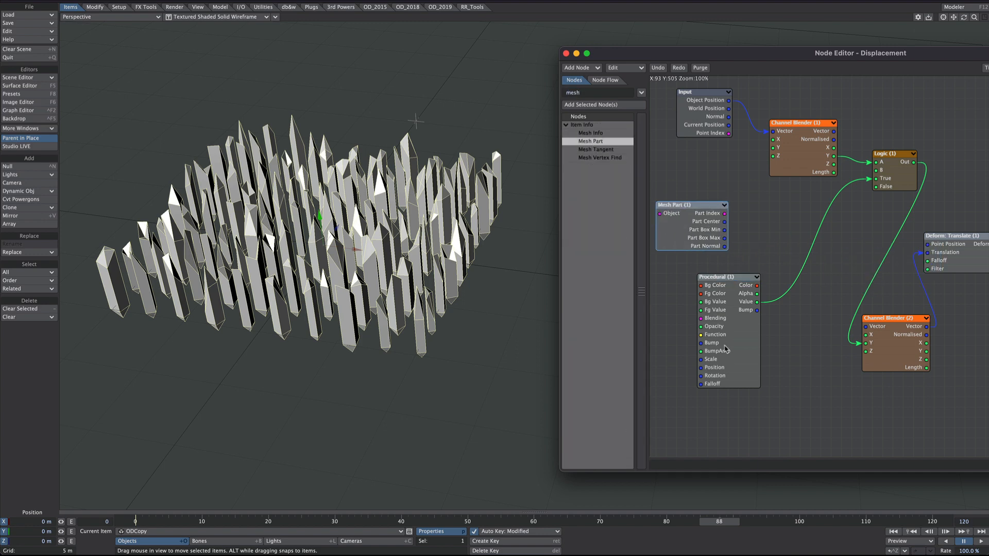
left_click_drag(725, 349, 766, 370)
left_click_drag(693, 233, 703, 233)
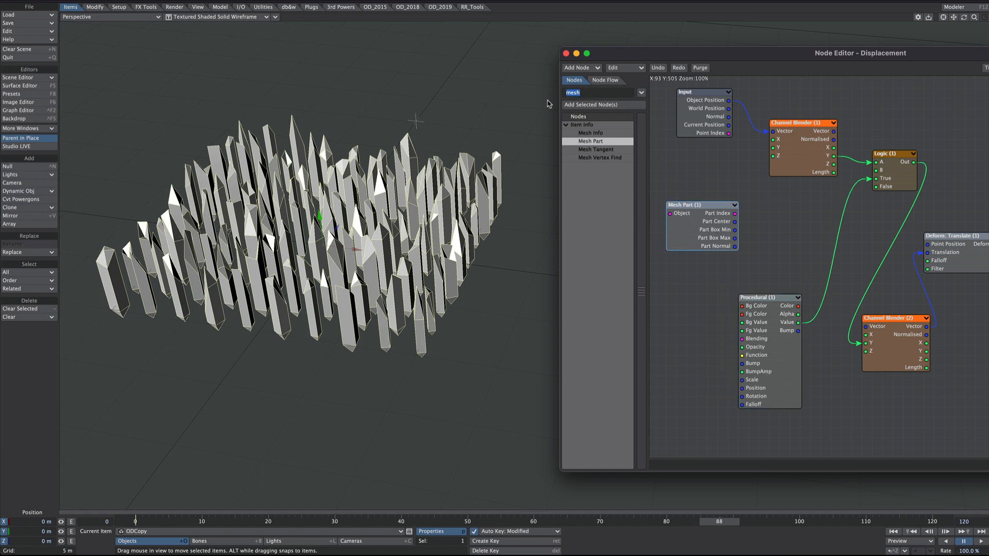
Step: Add a vector Subtract node with Object Position in A and Part Center in B, and connect its Result to the Procedural node's Position
type("sub")
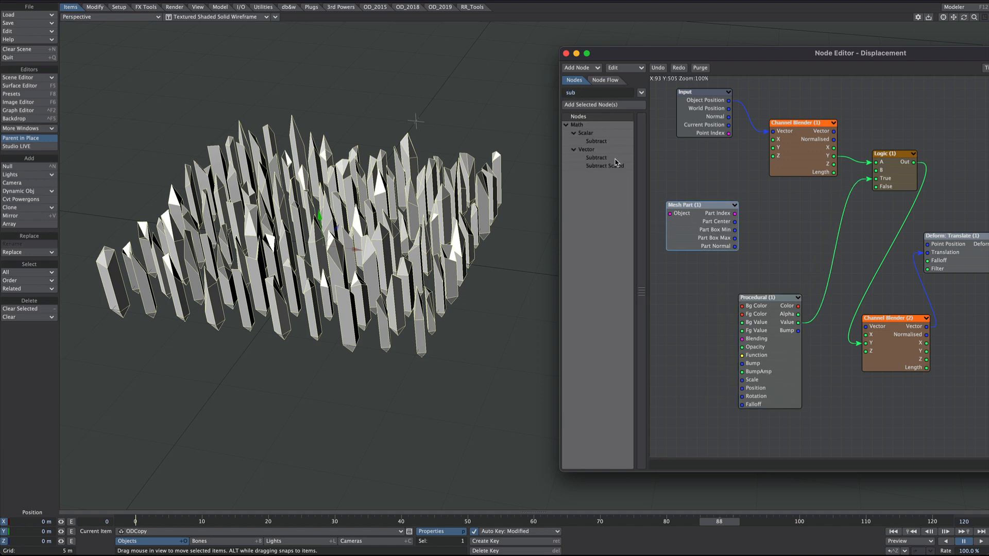
double_click(603, 158)
left_click_drag(903, 269, 747, 216)
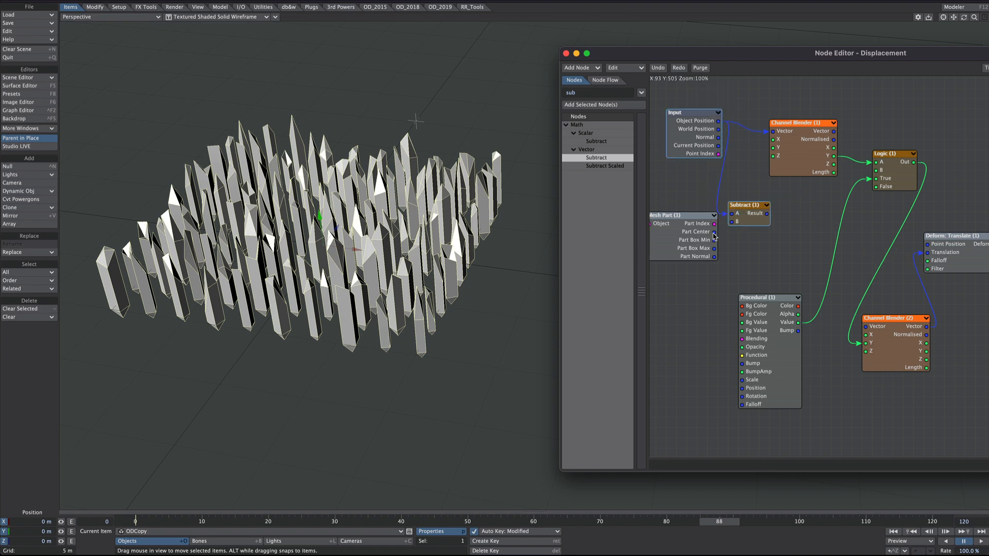
left_click_drag(713, 233, 729, 219)
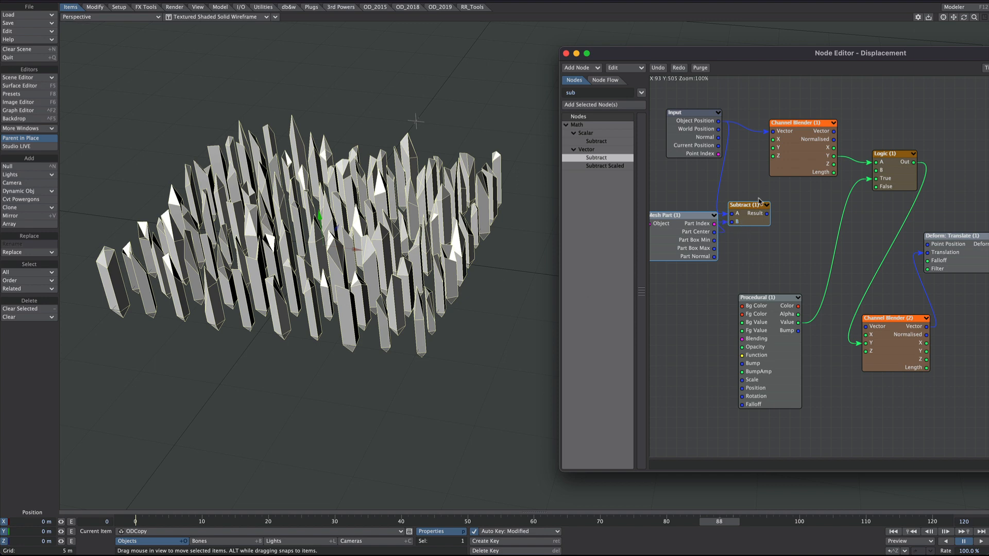
left_click_drag(767, 213, 759, 392)
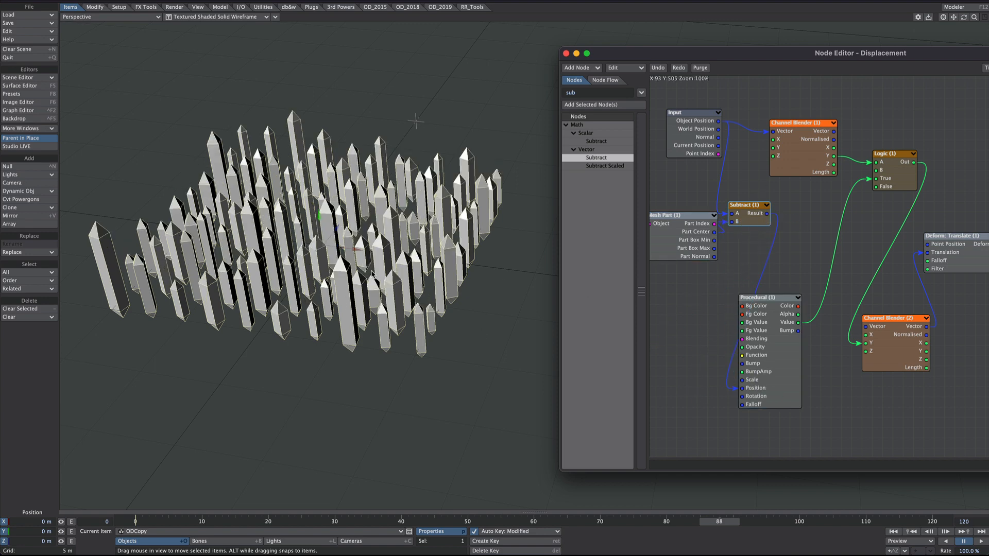
left_click_drag(373, 275, 394, 273, "alt")
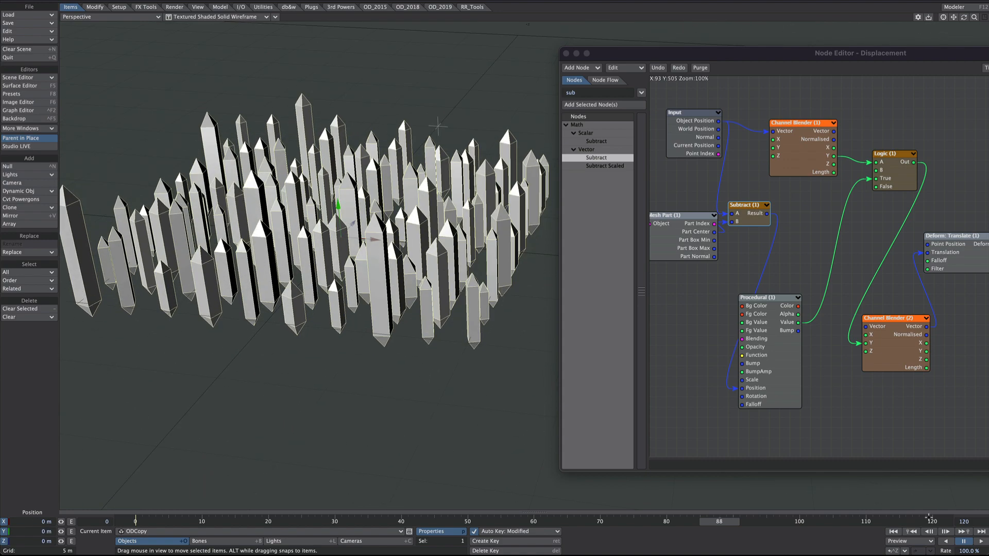
Step: Start playback of the animation and set the Procedural node's Fg Value to 10
left_click(981, 543)
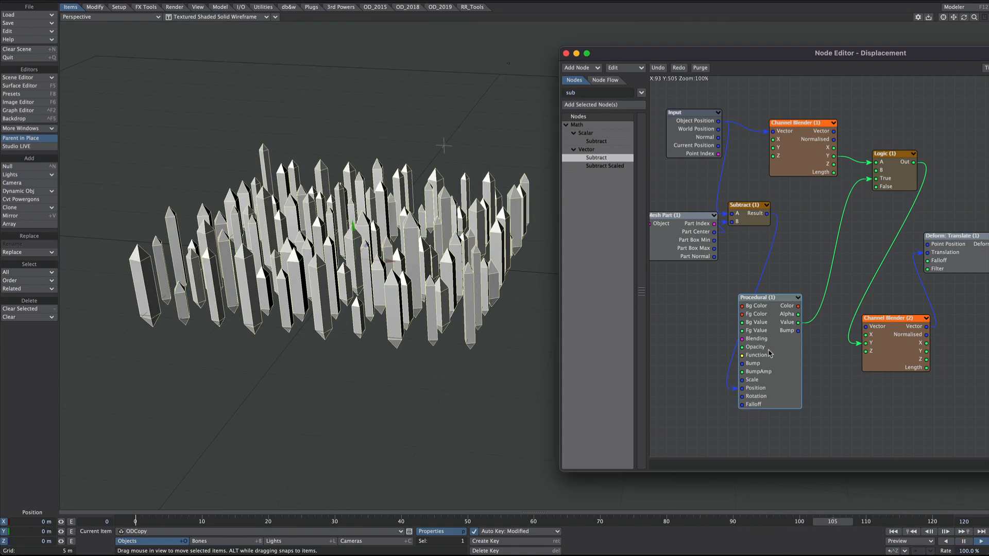
double_click(770, 353)
left_click_drag(569, 71, 643, 71)
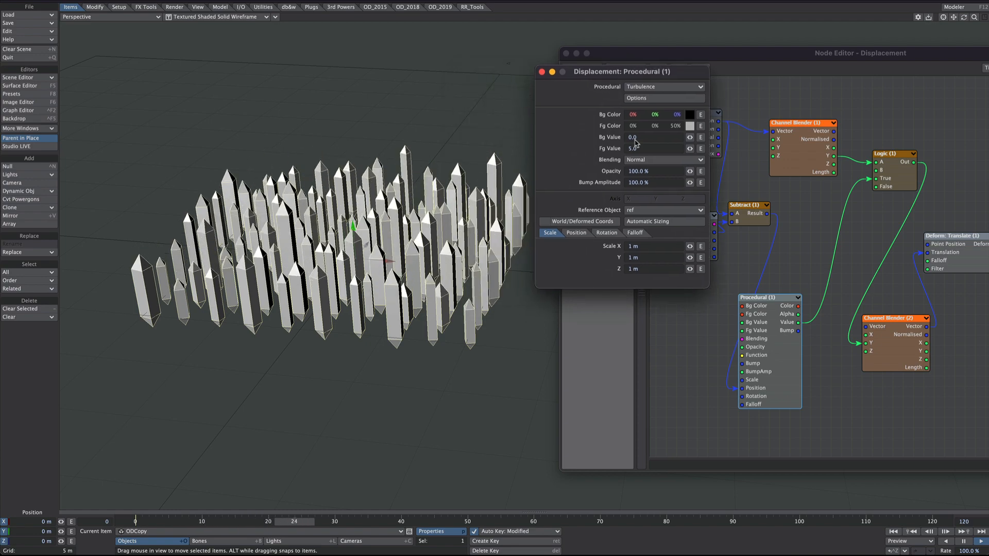
left_click(644, 149)
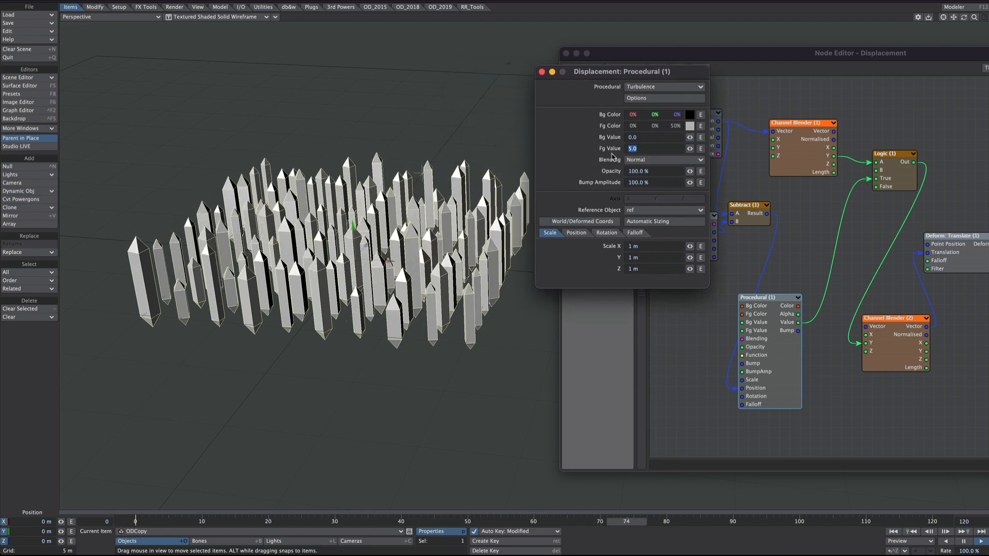
type("10")
key("Tab")
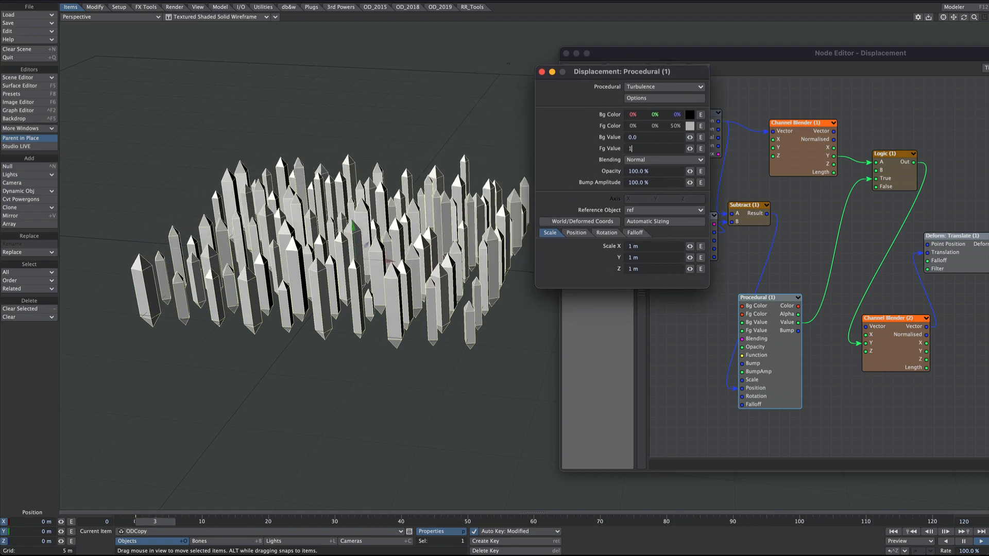
Step: Set the Procedural node's texture scale to 3 m in X, Y and Z
left_click_drag(645, 247, 603, 246)
type("3")
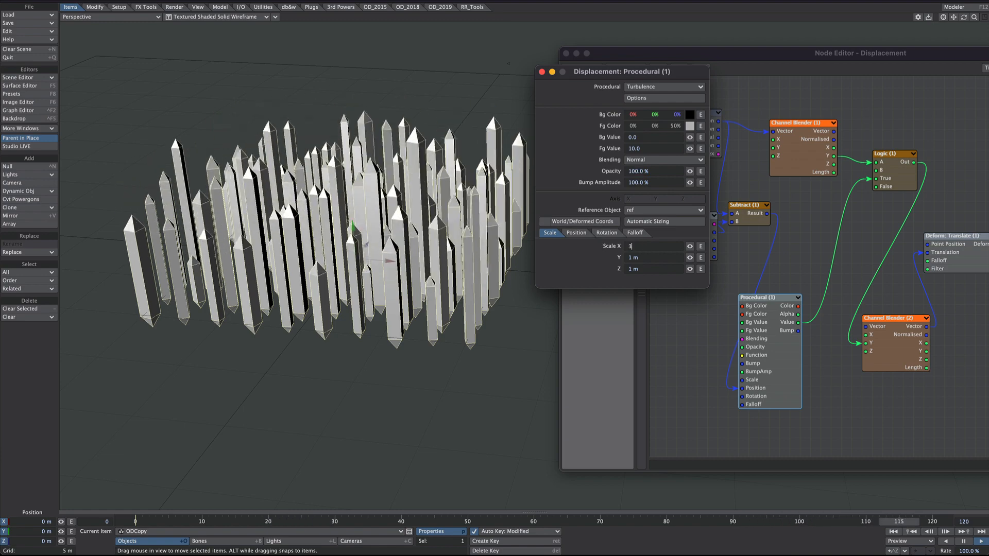
key("Tab")
type("3")
key("Tab")
type("3")
key("Return")
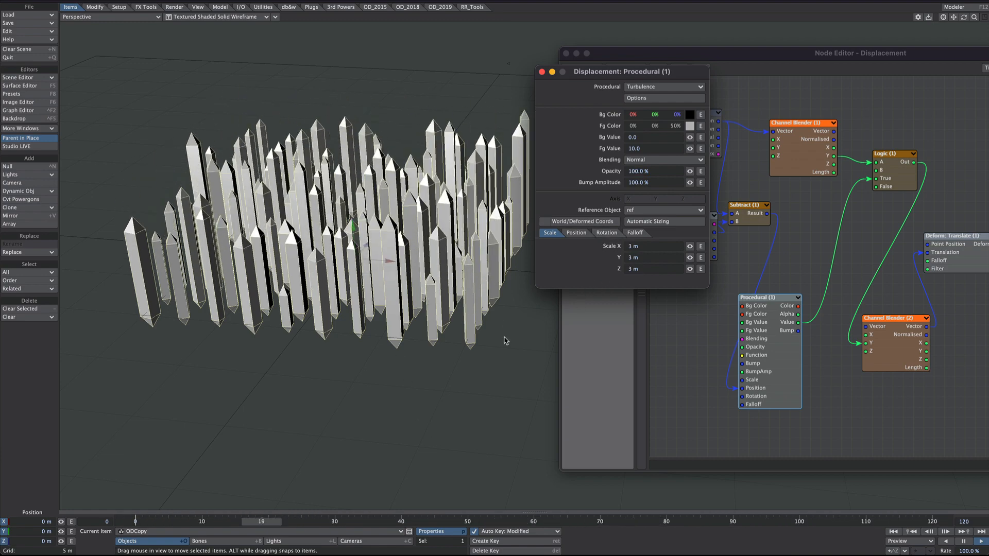
Step: Change the Procedural node's texture type to Hybrid Multi-fractal and try another texture type on the crystals
mouse_move(431, 205)
left_mouse_down("alt")
mouse_move(412, 247)
mouse_move(418, 193)
left_mouse_up("alt")
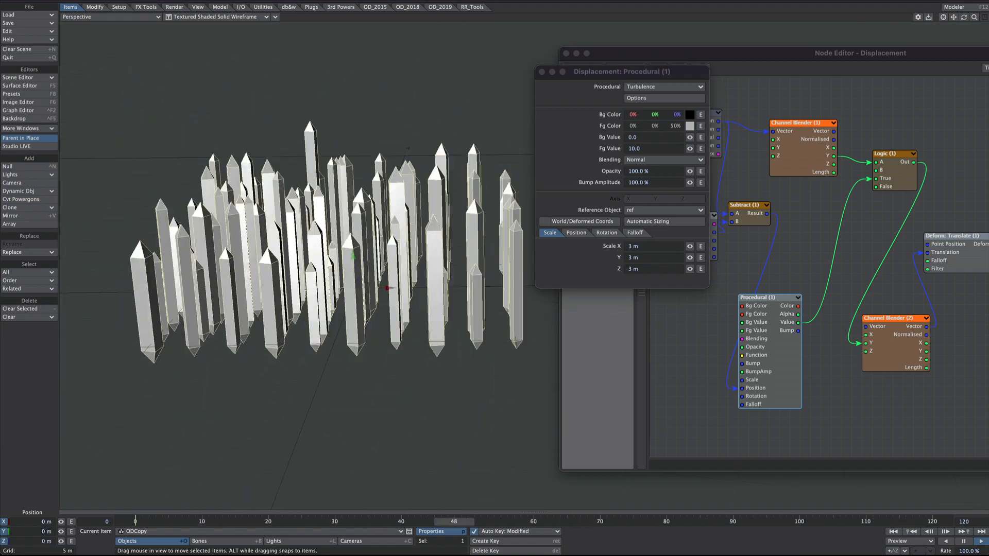
key("Tab")
key("Tab")
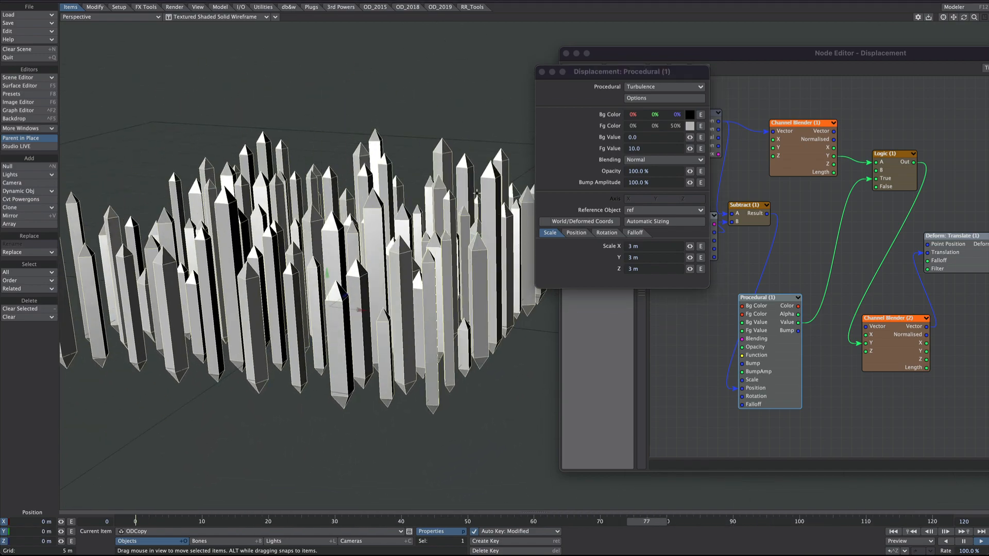
left_click(631, 101)
left_click(632, 185)
left_click(639, 86)
left_click(639, 92)
left_click(643, 89)
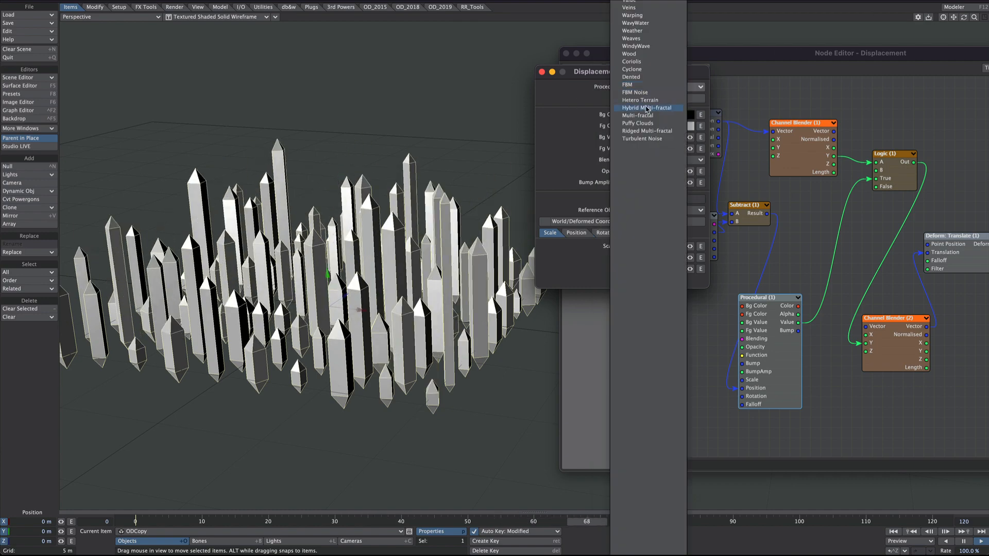
left_click(645, 99)
mouse_move(497, 204)
left_mouse_down("alt")
mouse_move(489, 232)
mouse_move(485, 201)
left_mouse_up("alt")
left_click(644, 87)
left_click(644, 96)
key("Tab")
key("Tab")
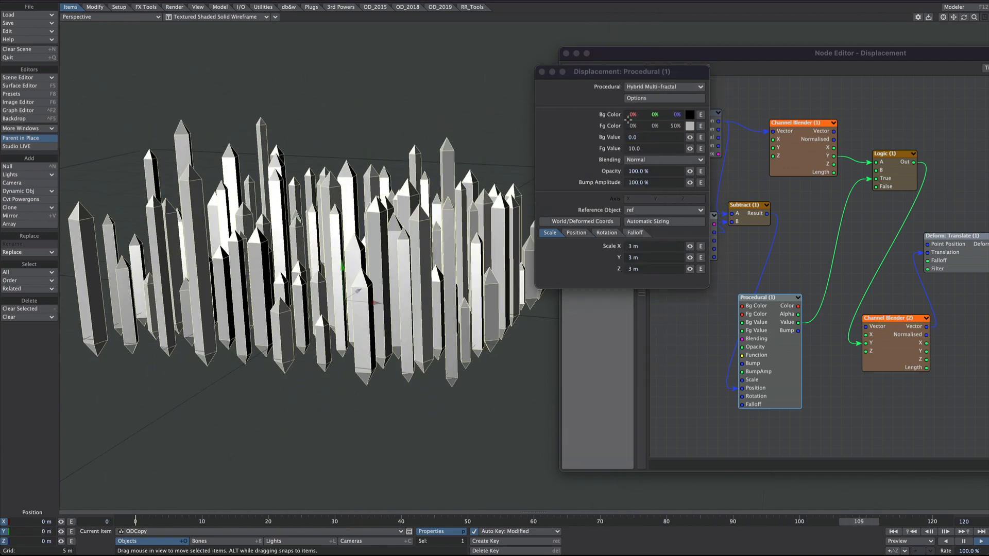
left_click(634, 87)
left_click(631, 78)
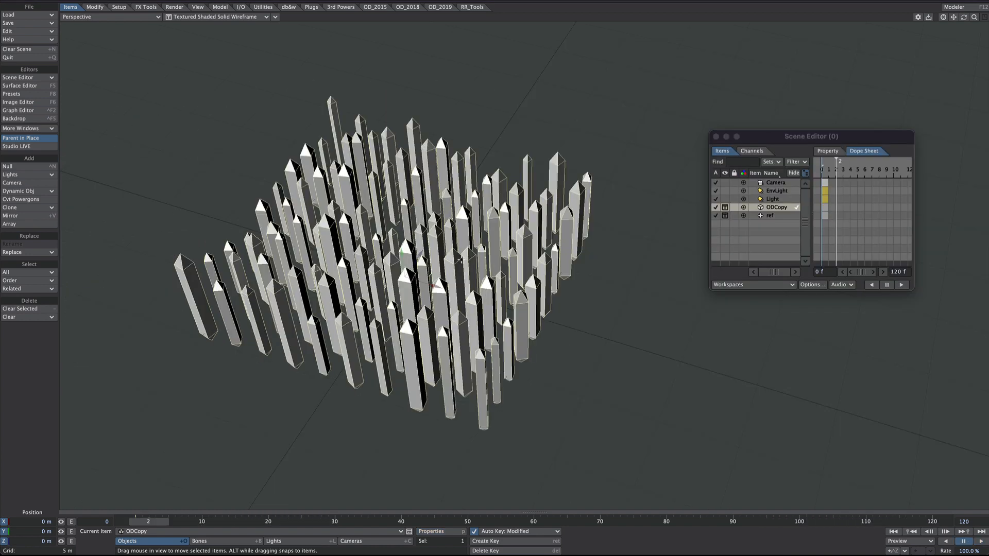
Step: Switch to Modeler, isolate the single crystal, and use Clone To Line to clone it along a winding curve drawn in the Top view
key("F12")
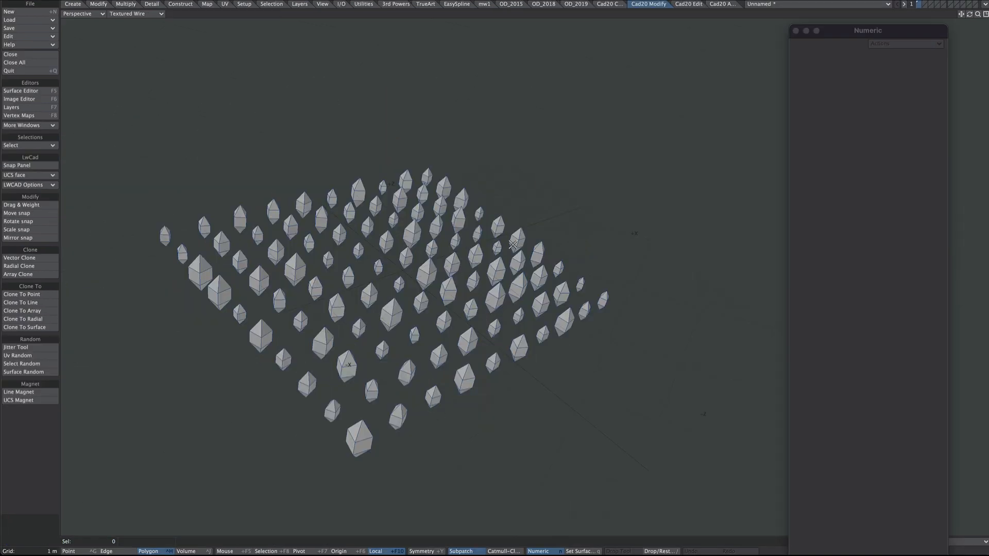
key("0")
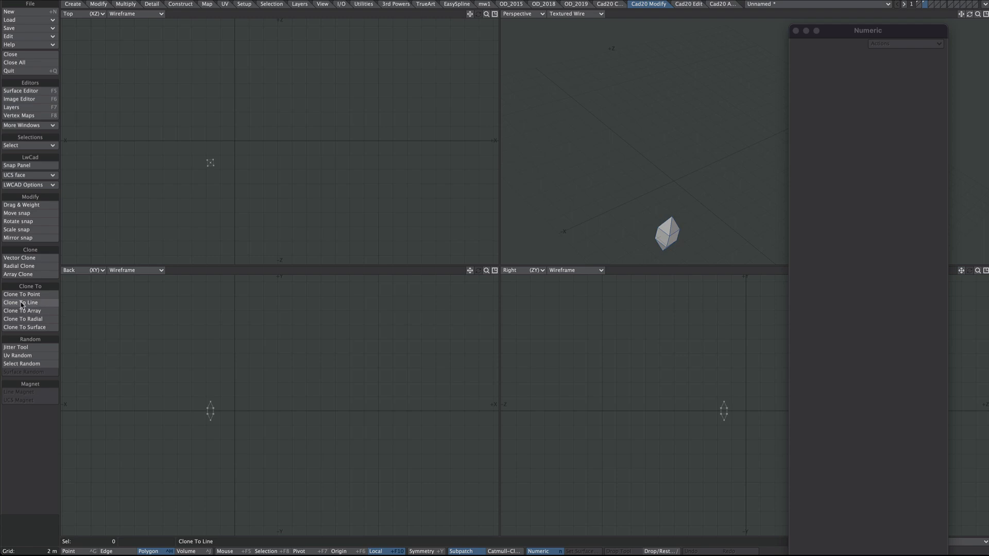
left_click(22, 304)
scroll(326, 199, "down", 2)
mouse_move(237, 153)
left_mouse_down("alt")
mouse_move(223, 232)
mouse_move(286, 236)
mouse_move(222, 162)
mouse_move(327, 161)
mouse_move(362, 56)
left_mouse_up("alt")
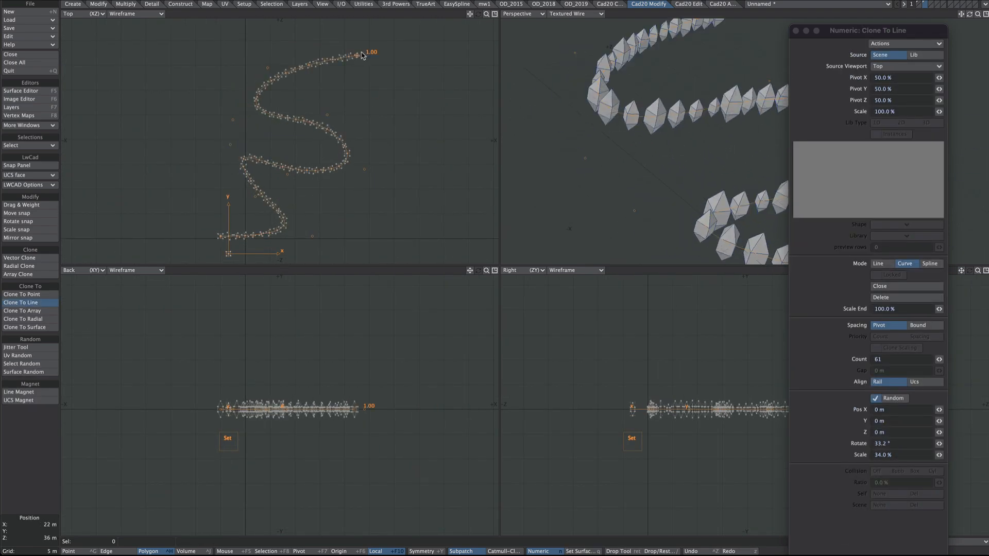
Step: Extend the clone path with another bend, delete the surplus end point, and finish the row of cloned crystals
scroll(362, 55, "down", 2)
left_click_drag(321, 174, 353, 134, "alt")
left_click(495, 14)
left_click(359, 113)
left_click(902, 297)
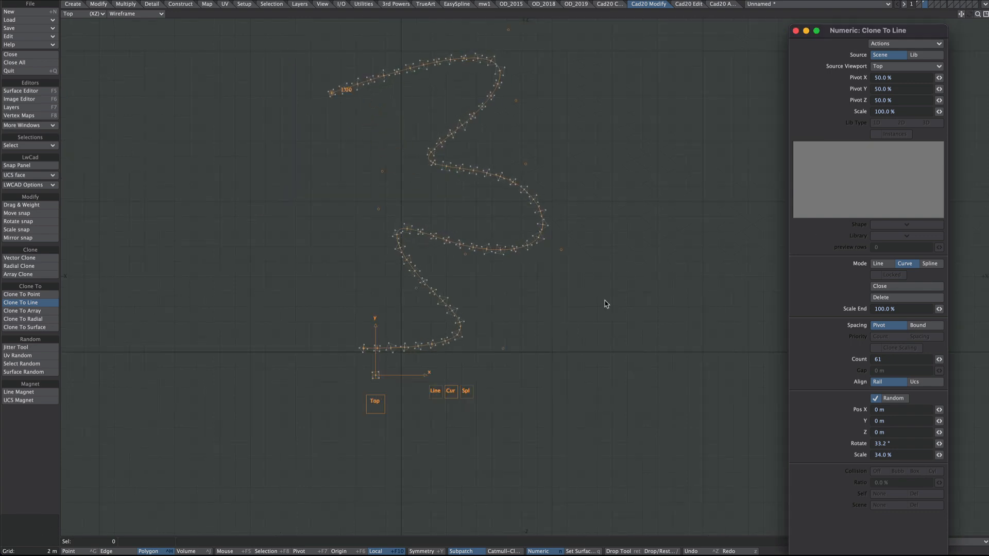
left_click_drag(551, 302, 563, 371, "alt")
key("0")
key("0")
scroll(501, 306, "down", 2)
mouse_move(501, 288)
left_mouse_down("alt")
mouse_move(485, 240)
mouse_move(539, 214)
mouse_move(566, 224)
left_mouse_up("alt")
key("Return")
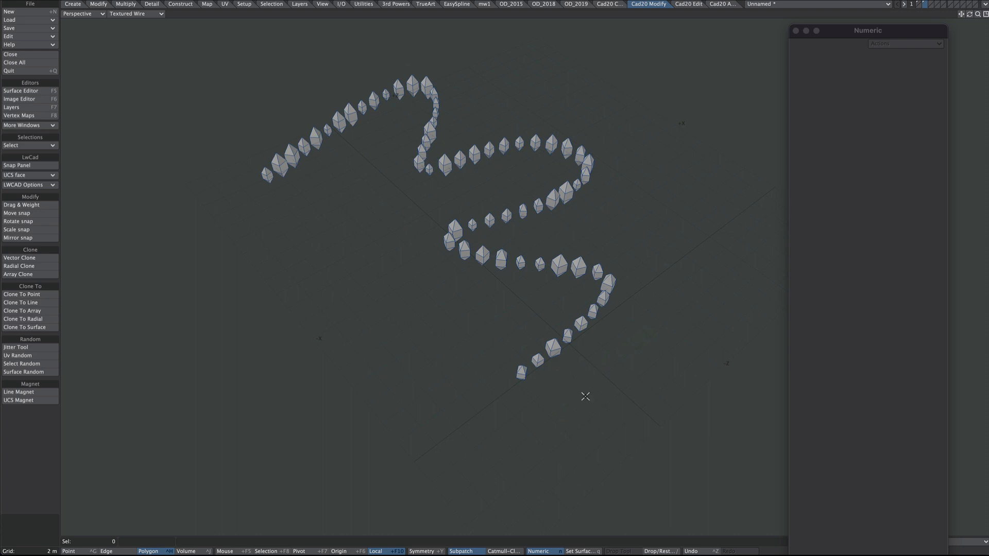
Step: Copy the cloned crystal row with OD_LWCopyToExternal and paste it into the Layout scene with OD_LayoutPasteFromExternal
right_click(329, 283, "ctrl+shift")
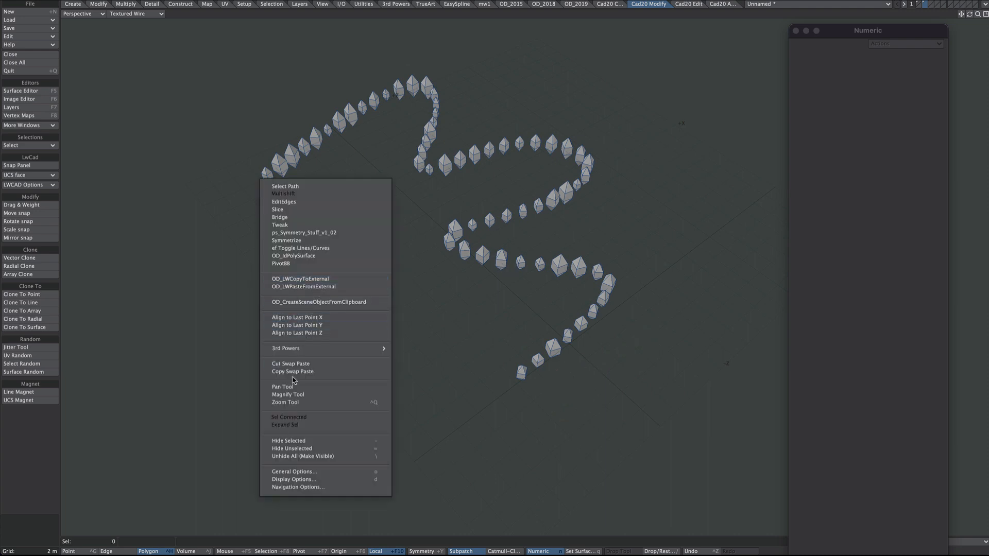
left_click(311, 279)
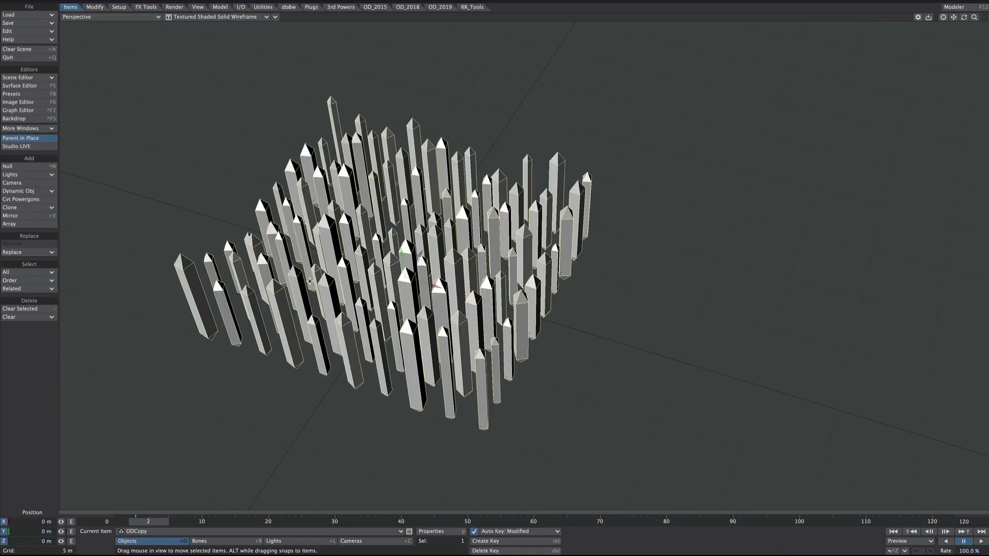
key("ctrl+F1")
right_click(561, 125, "ctrl+shift")
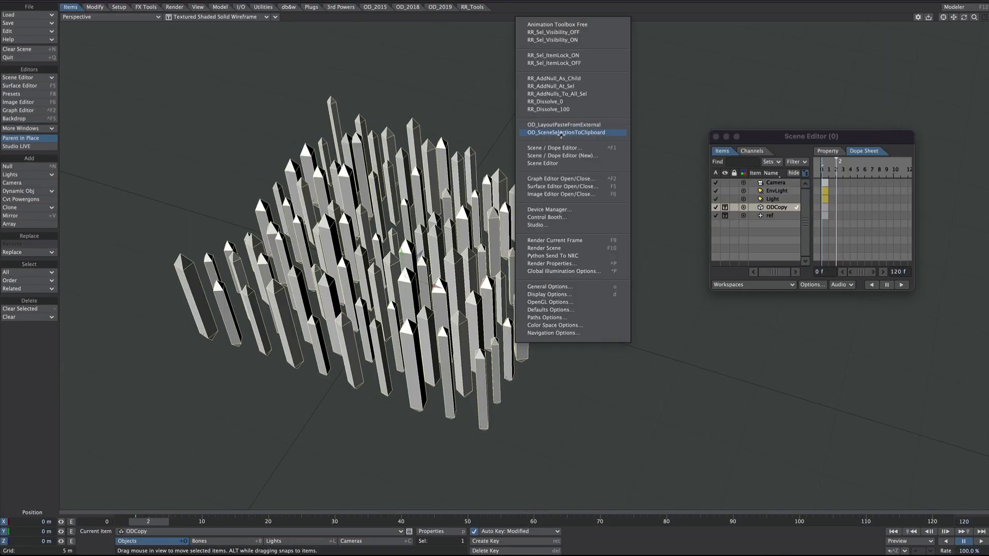
left_click(561, 133)
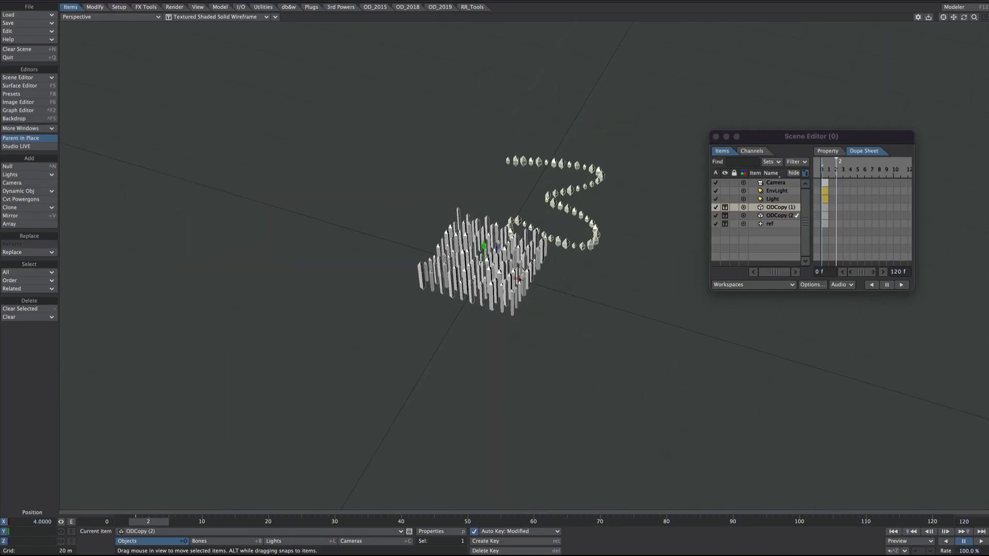
Step: Copy the Nodal Displacement modifier from the crystal grid object, ODCopy (1)
left_click(769, 208)
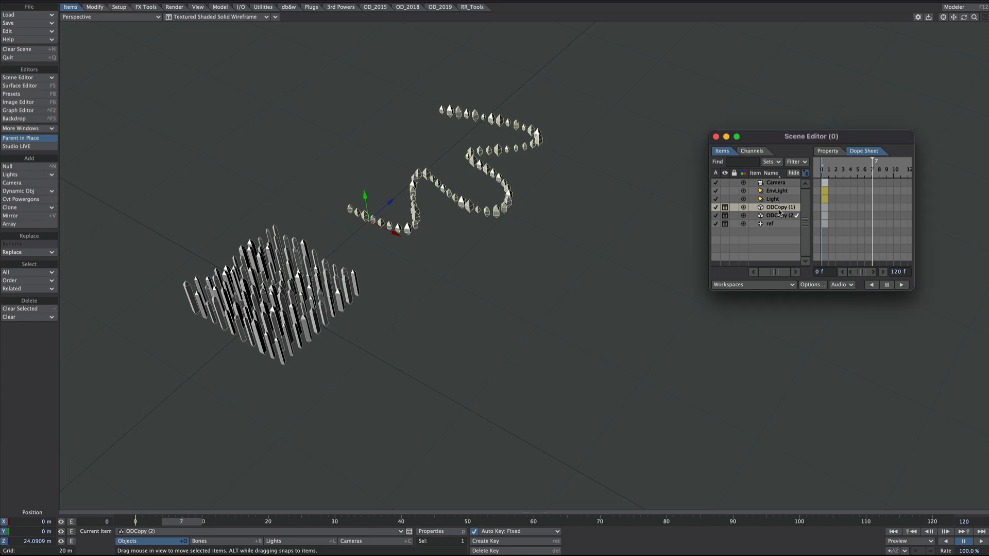
key("p")
right_click(725, 251)
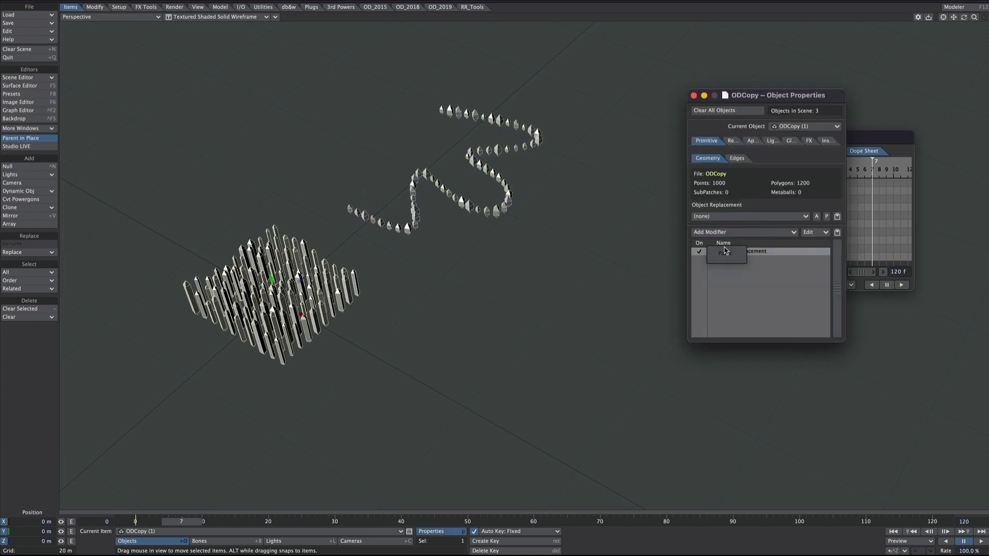
right_click(736, 252)
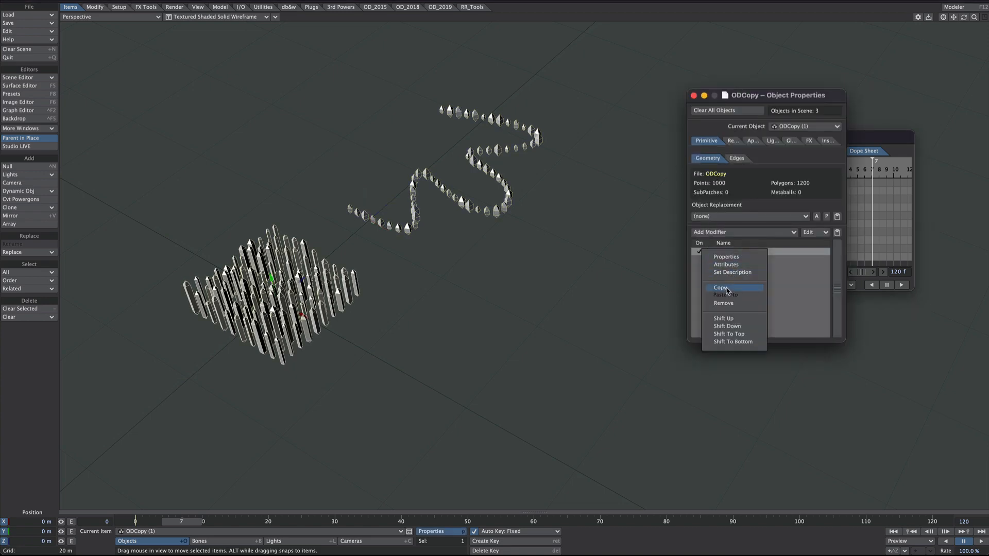
left_click(727, 288)
Step: Paste the modifier onto the winding crystal row, ODCopy (2), and turn off its Subdivision and Bones modifiers
left_click_drag(541, 233, 547, 235)
left_click(511, 241)
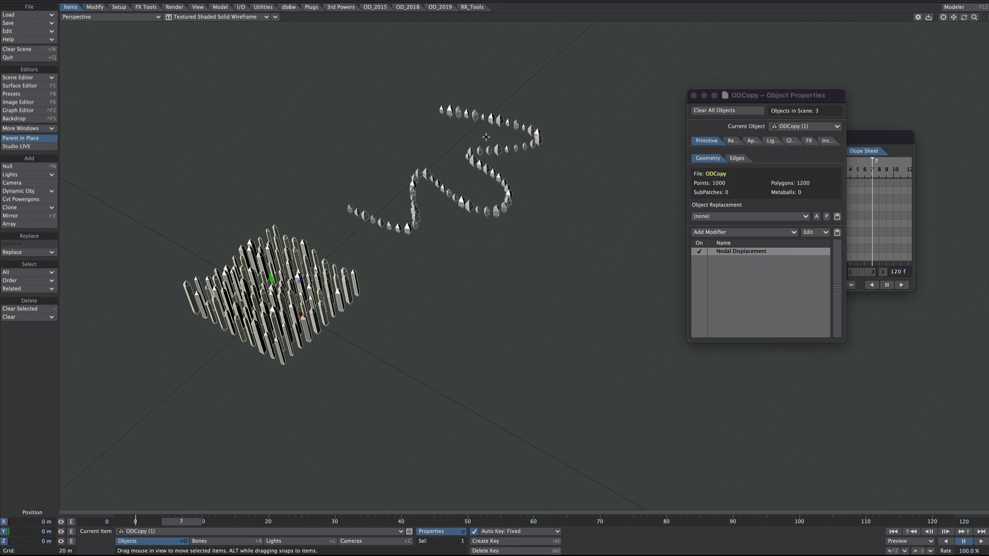
right_click(728, 320)
left_click(720, 317)
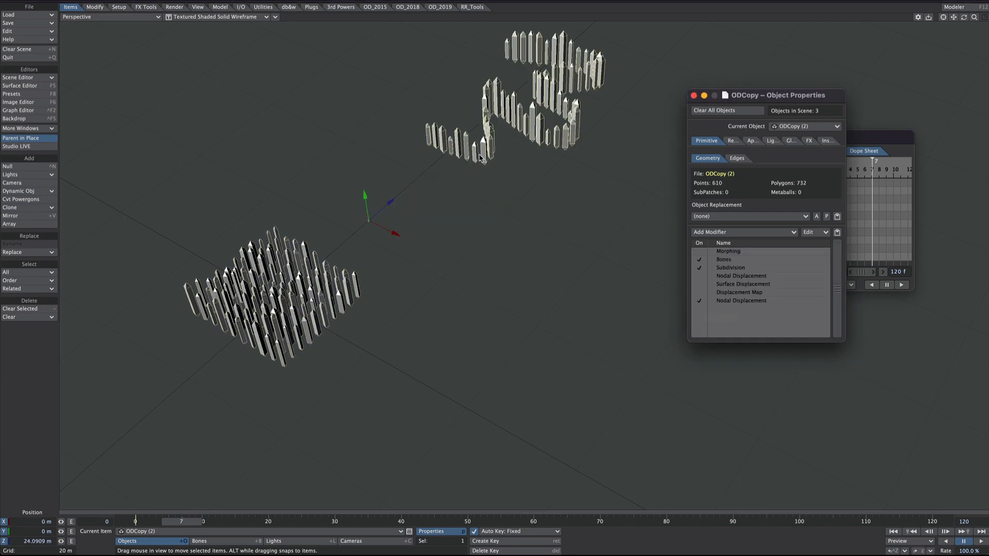
scroll(507, 171, "down", 1)
mouse_move(462, 200)
left_mouse_down("alt")
mouse_move(458, 180)
mouse_move(460, 199)
left_mouse_up("alt")
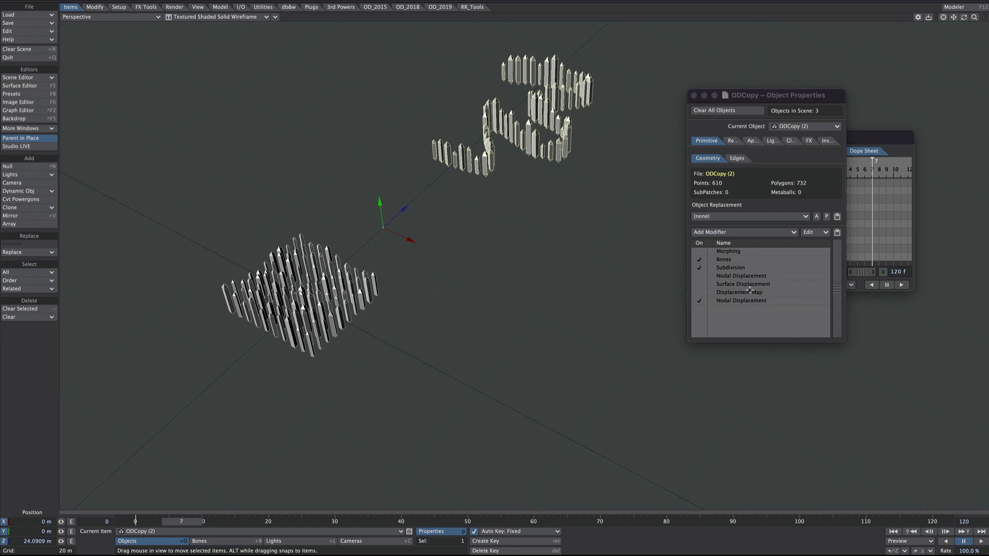
left_click(699, 268)
left_click(699, 259)
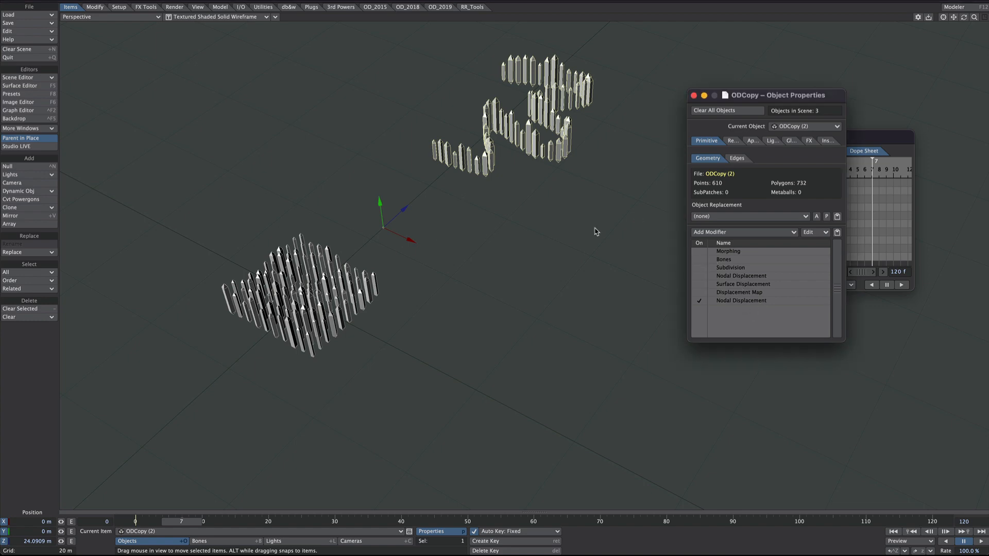
Step: Set Current Pos Given To Nodes to In Local Coords in ODCopy (2)'s Displacement node, and play the animation
left_click(740, 301)
double_click(748, 301)
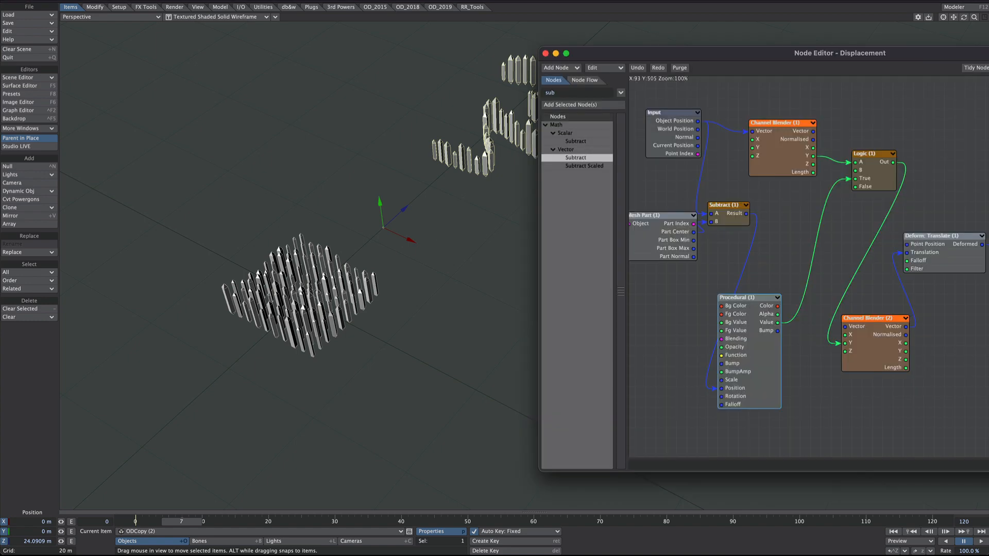
left_click_drag(916, 57, 310, 226)
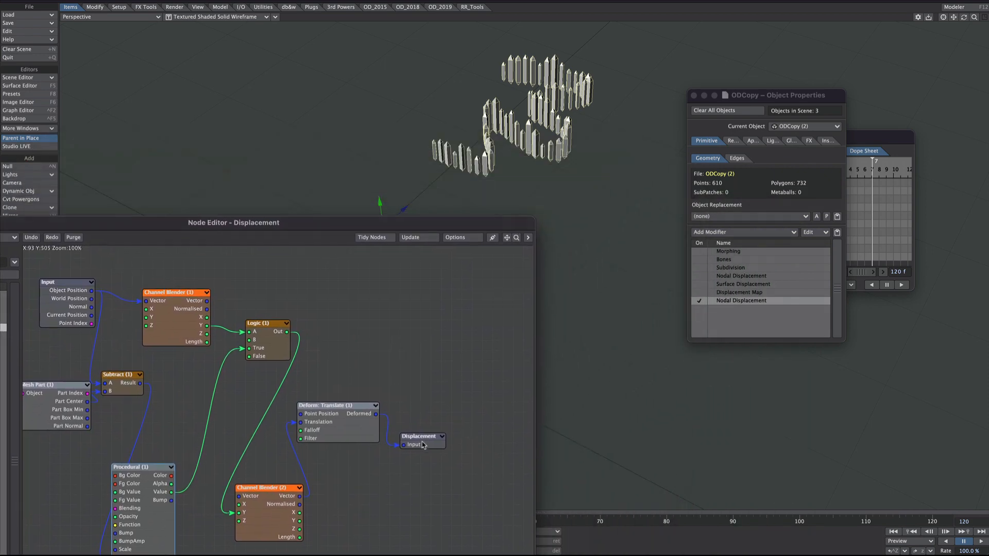
double_click(423, 445)
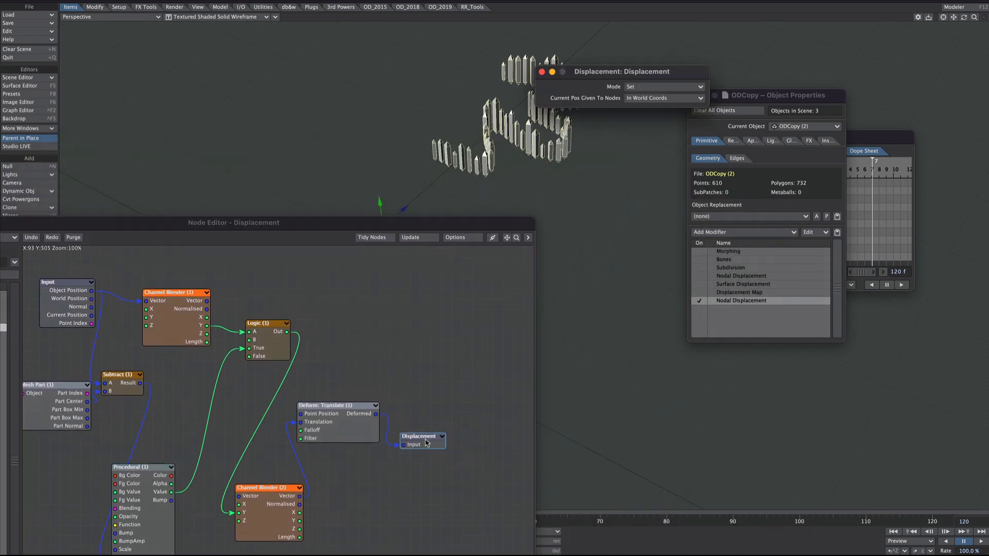
left_click(643, 97)
left_click(650, 90)
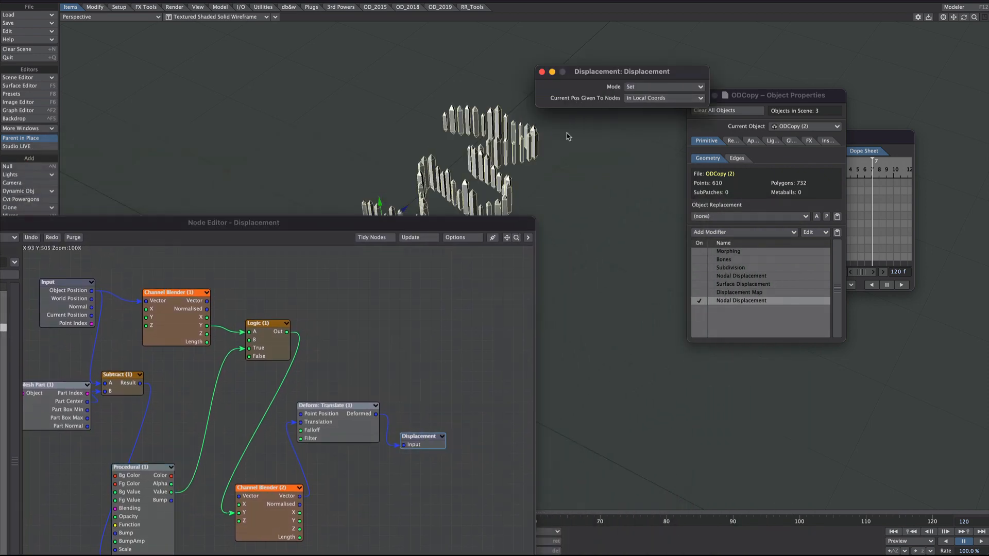
left_click(542, 72)
left_click(0, 223)
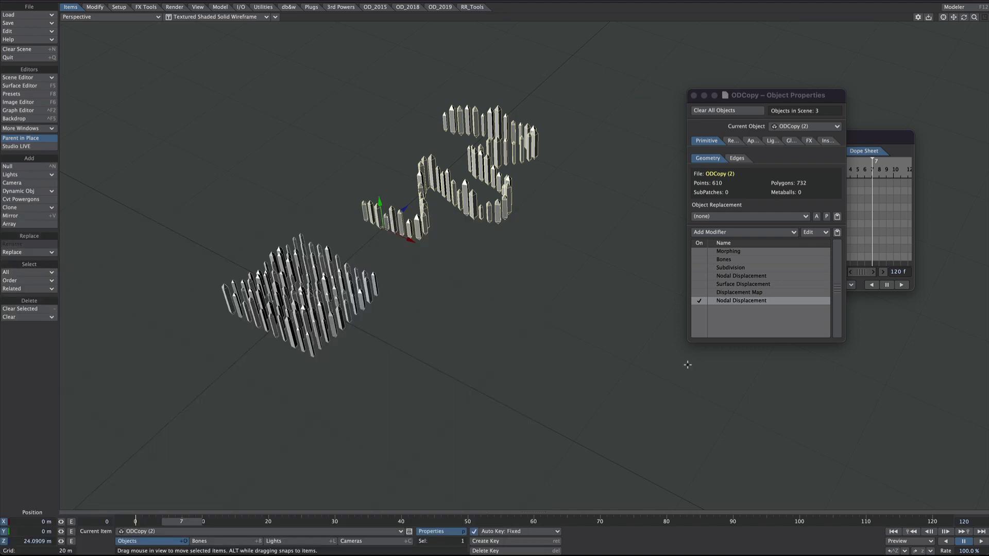
left_click(978, 541)
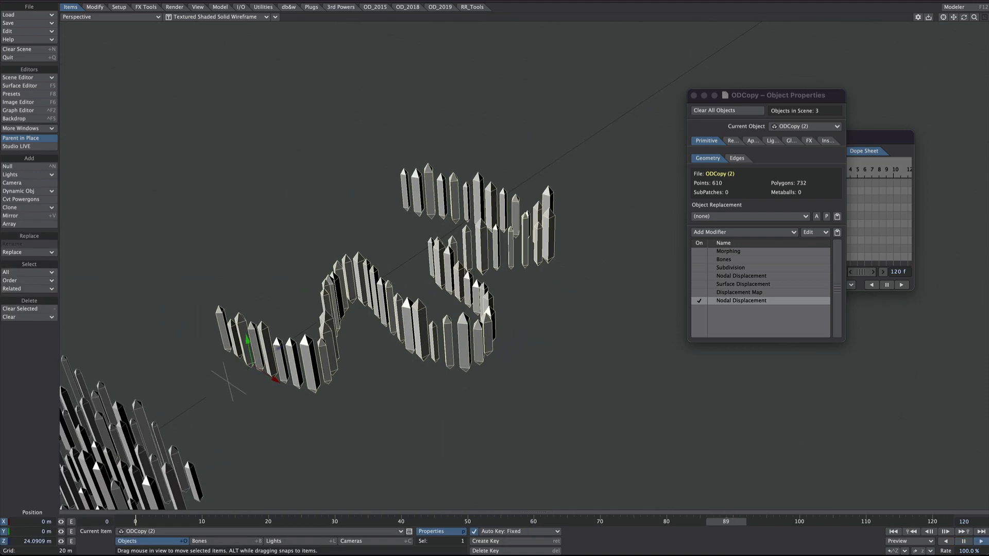
mouse_move(964, 17)
left_mouse_down()
mouse_move(964, 7)
mouse_move(979, 6)
mouse_move(964, 17)
left_mouse_up()
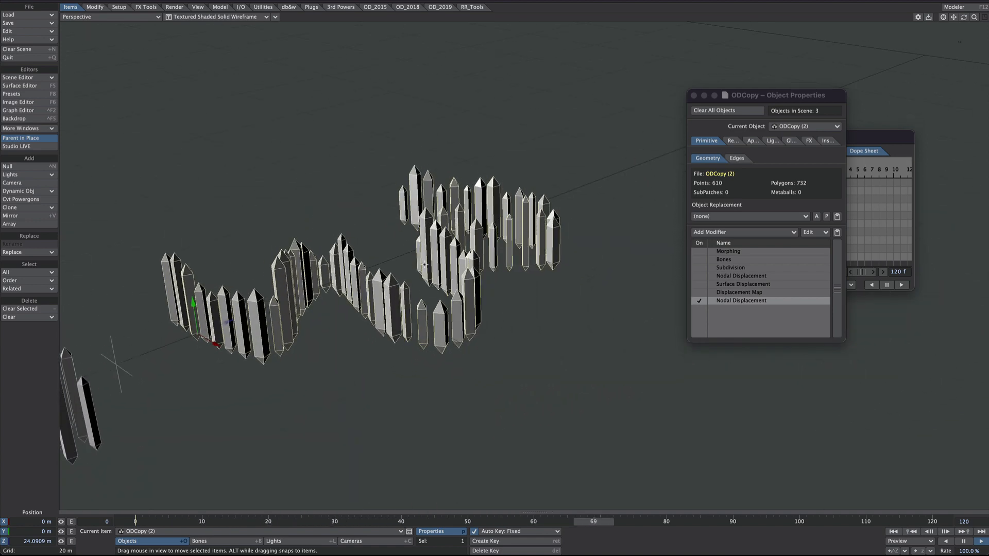